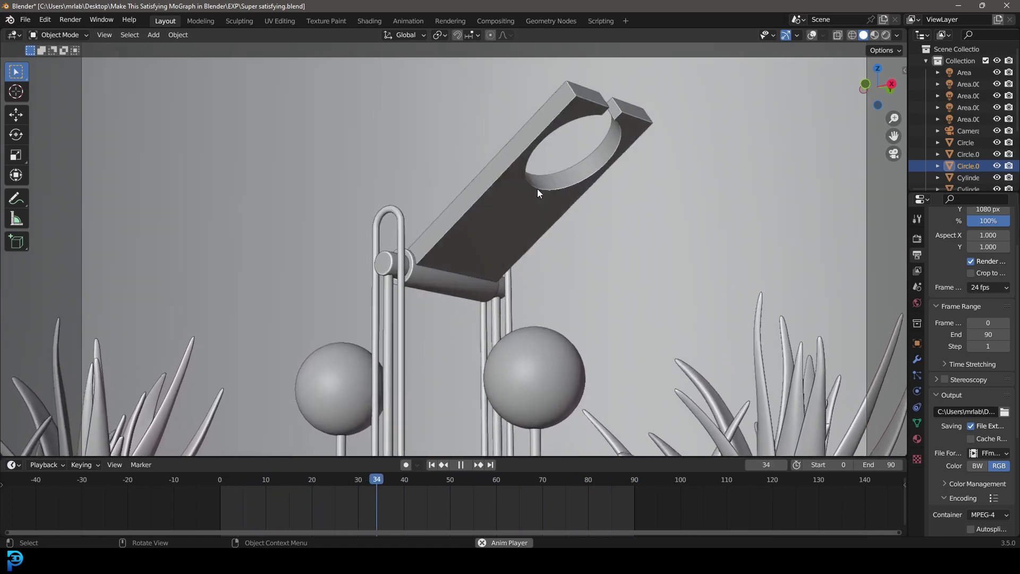
# Play the 0–90 frame machine loop and watch it through the scene camera
pyautogui.press('KP_0')
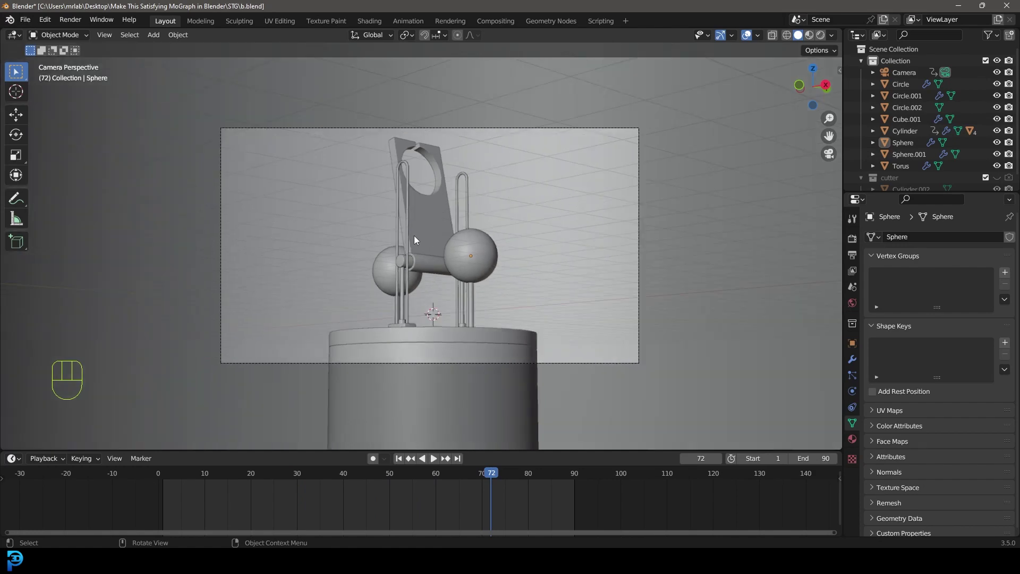
# Switch rendering to Cycles on GPU Compute with Max Samples set to 50
pyautogui.moveTo(414, 235); pyautogui.dragTo(424, 251, button='middle')
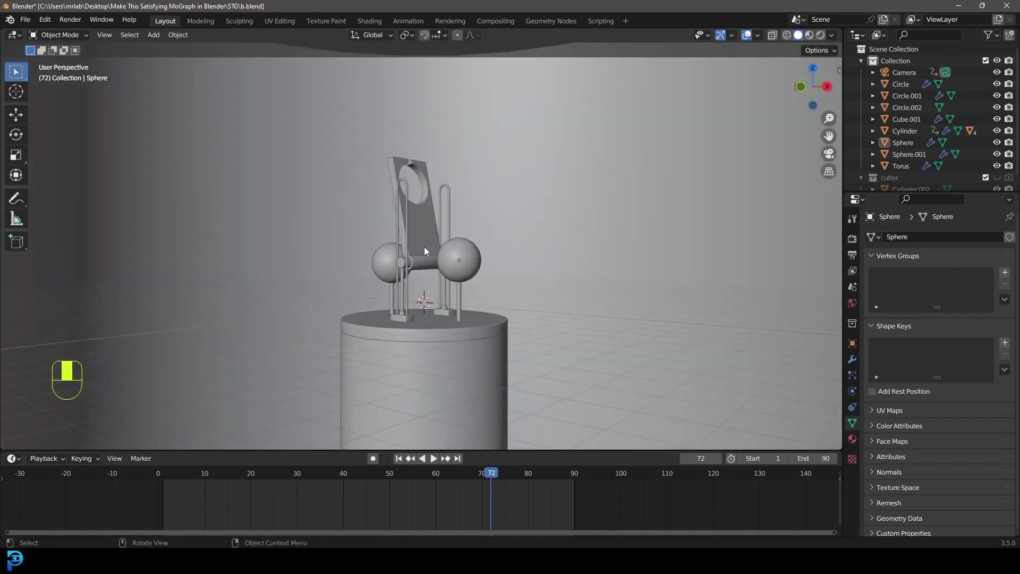
pyautogui.hotkey('shift', 'a')
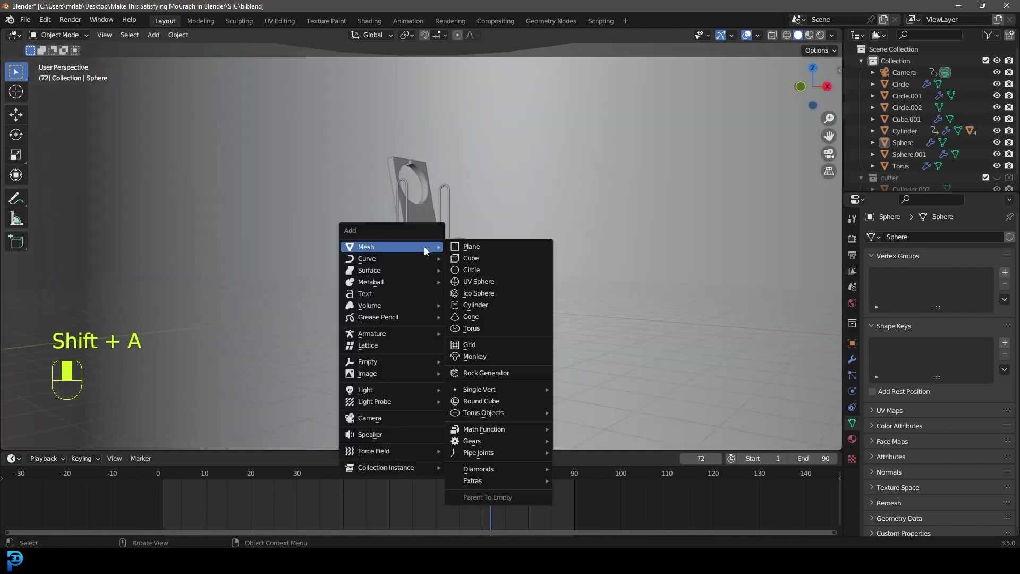
pyautogui.click(852, 240)
pyautogui.click(959, 237)
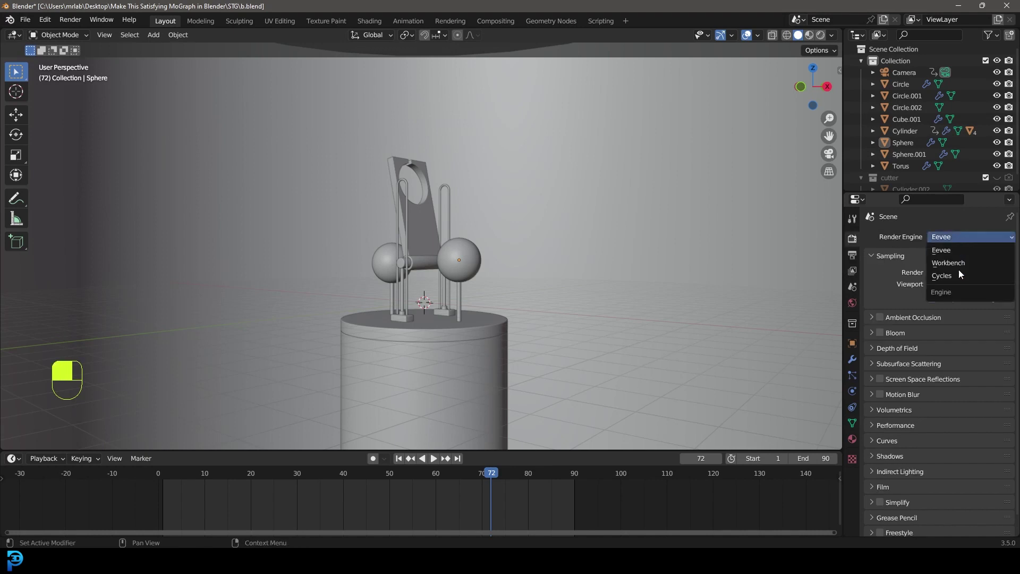
pyautogui.click(959, 272)
pyautogui.click(945, 266)
pyautogui.click(953, 292)
pyautogui.click(957, 406)
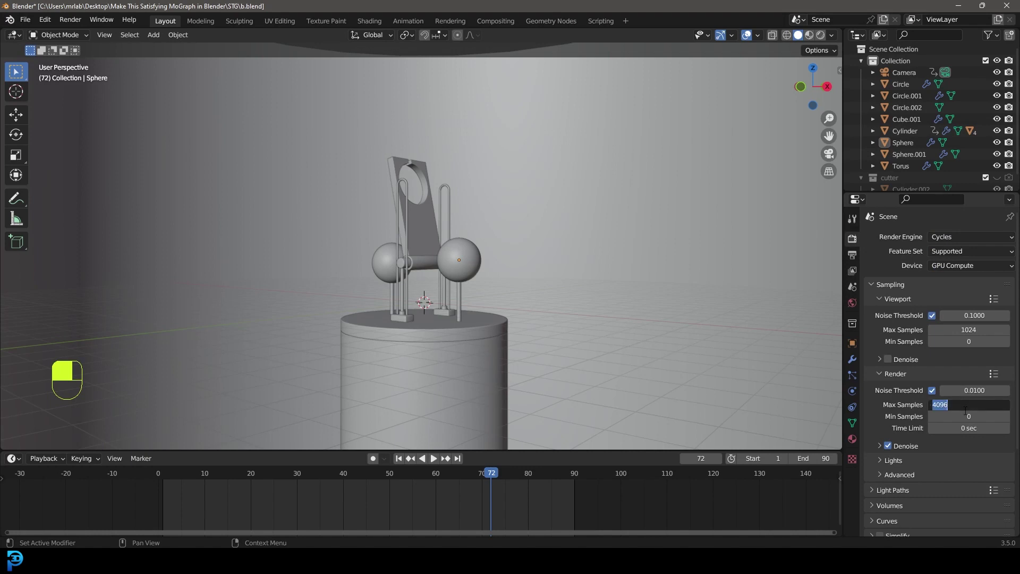
pyautogui.write('50')
pyautogui.press('Return')
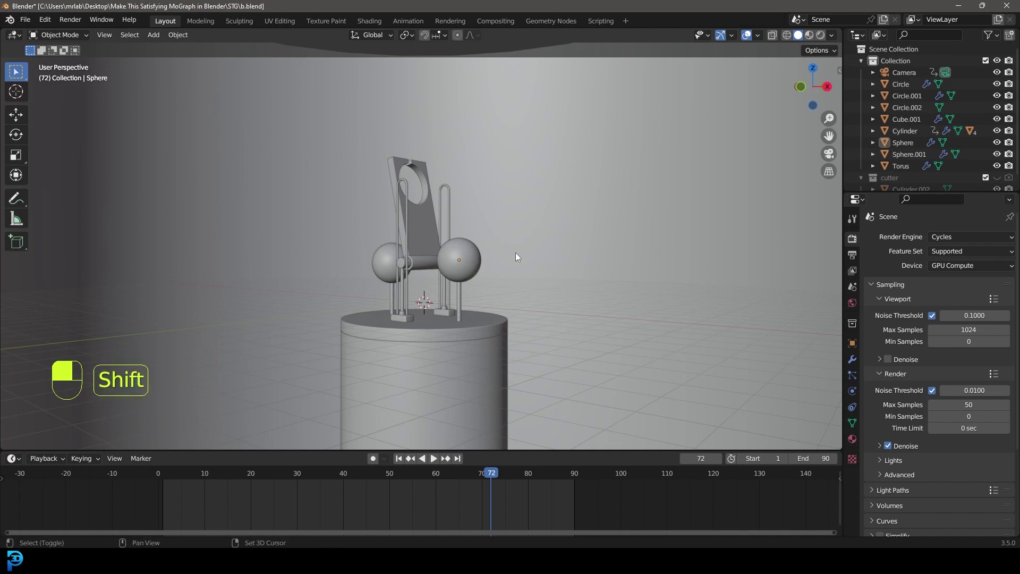
pyautogui.hotkey('shift', 'a')
# Add an area light and raise it vertically to 7.33 m
pyautogui.moveTo(489, 395)
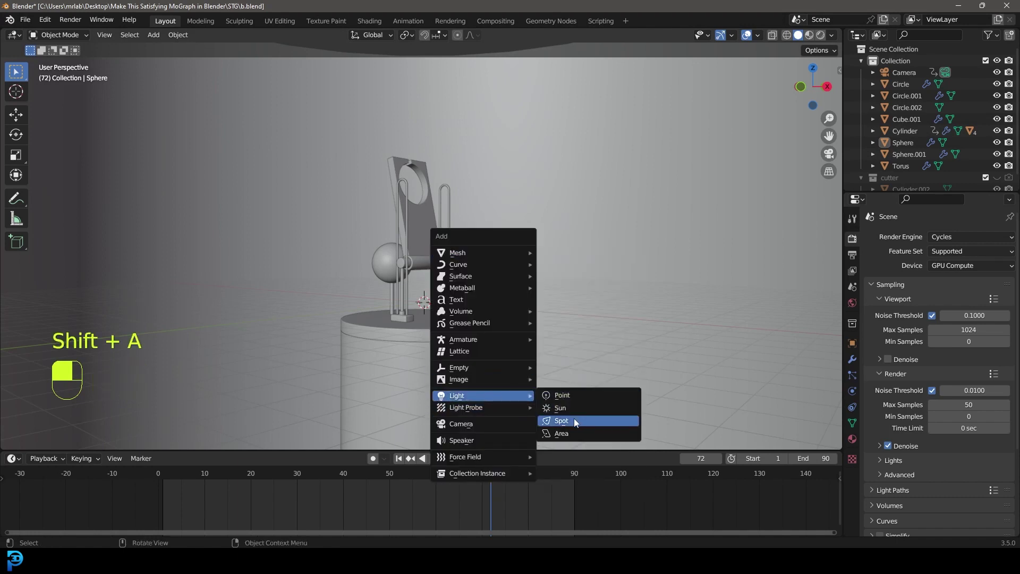
pyautogui.click(573, 432)
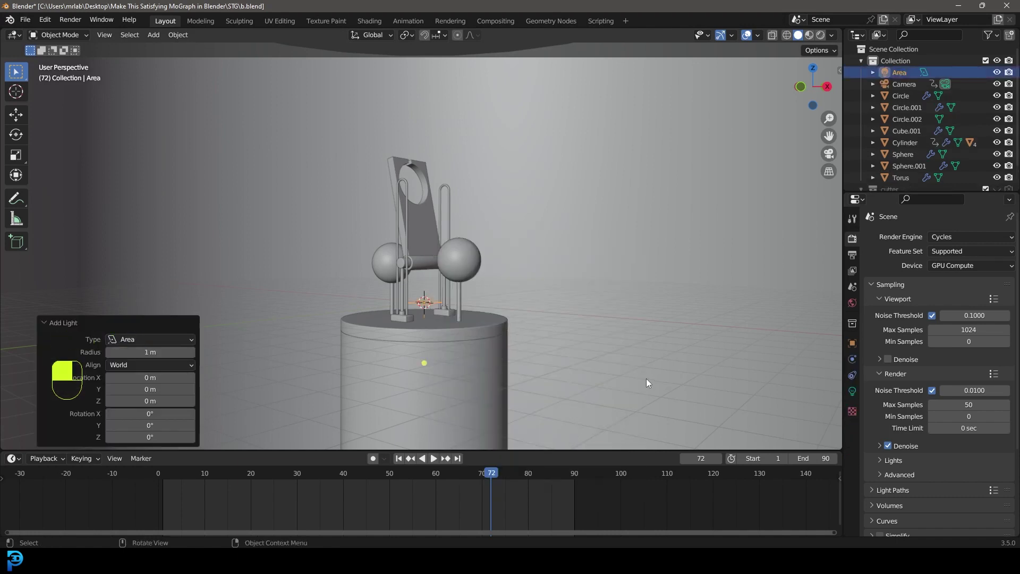
pyautogui.press('g')
pyautogui.press('z')
pyautogui.click(566, 189)
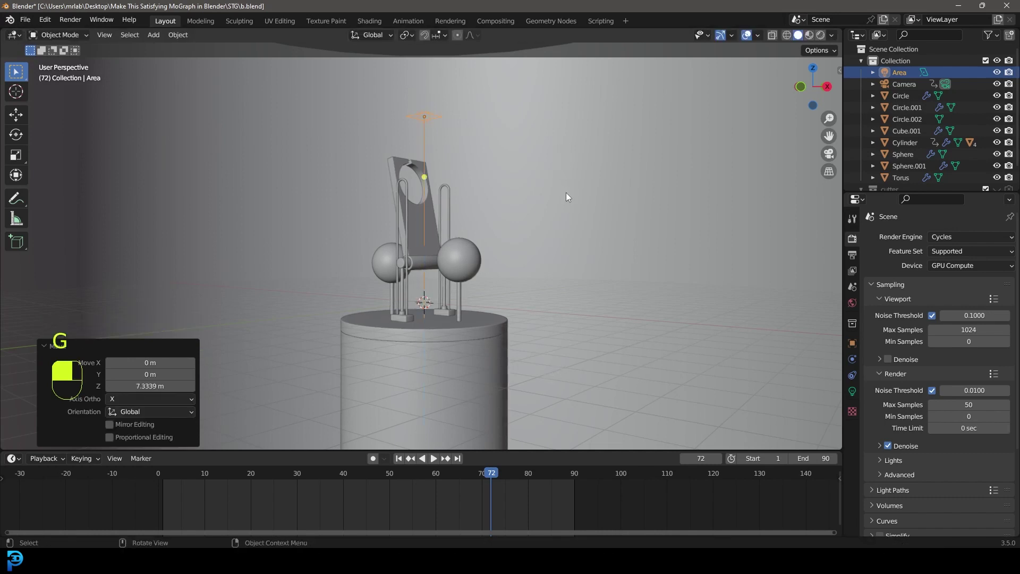
pyautogui.moveTo(566, 193); pyautogui.dragTo(719, 205, button='middle')
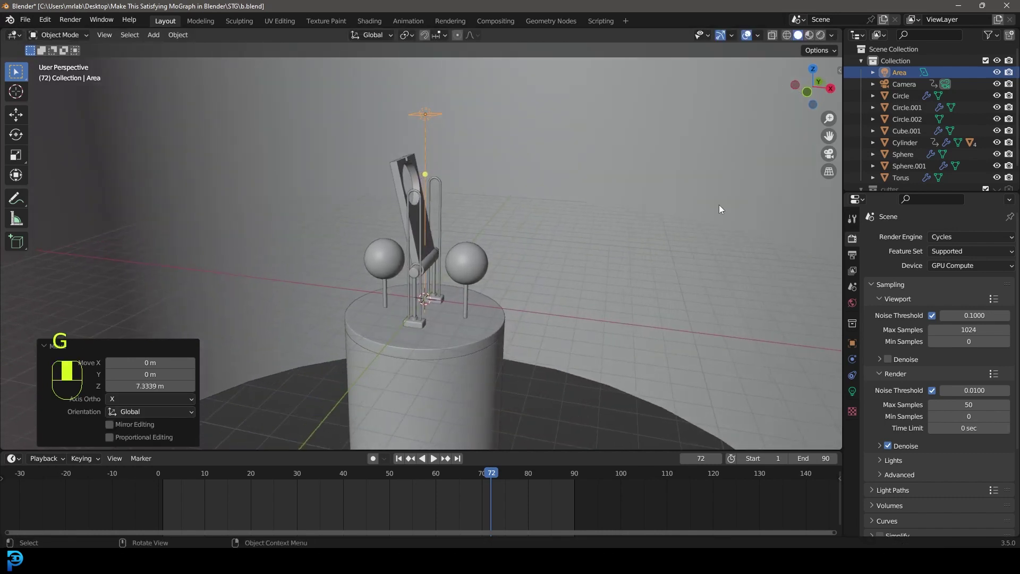
# Set the area light's power to 550 W
pyautogui.click(853, 391)
pyautogui.click(957, 315)
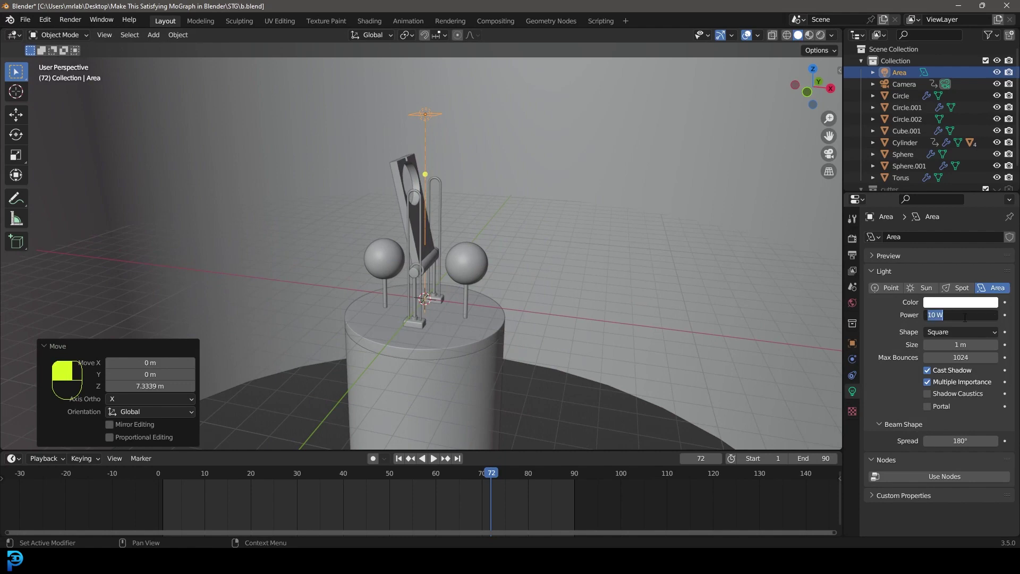
pyautogui.write('550')
pyautogui.press('Return')
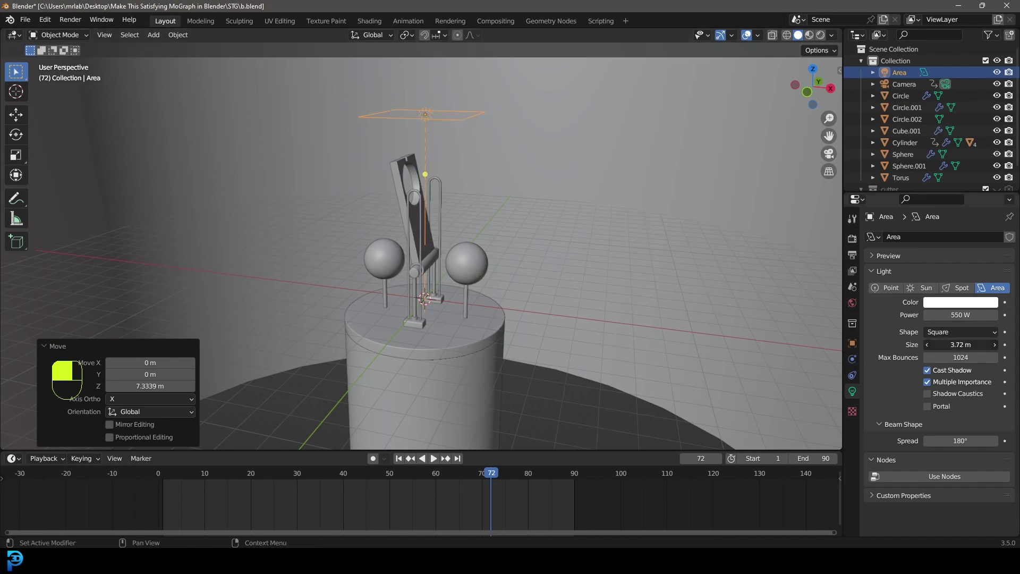
# Move the area light to the side and angle it 57.2° toward the machine
pyautogui.moveTo(435, 287); pyautogui.dragTo(399, 272, button='middle')
pyautogui.press('g')
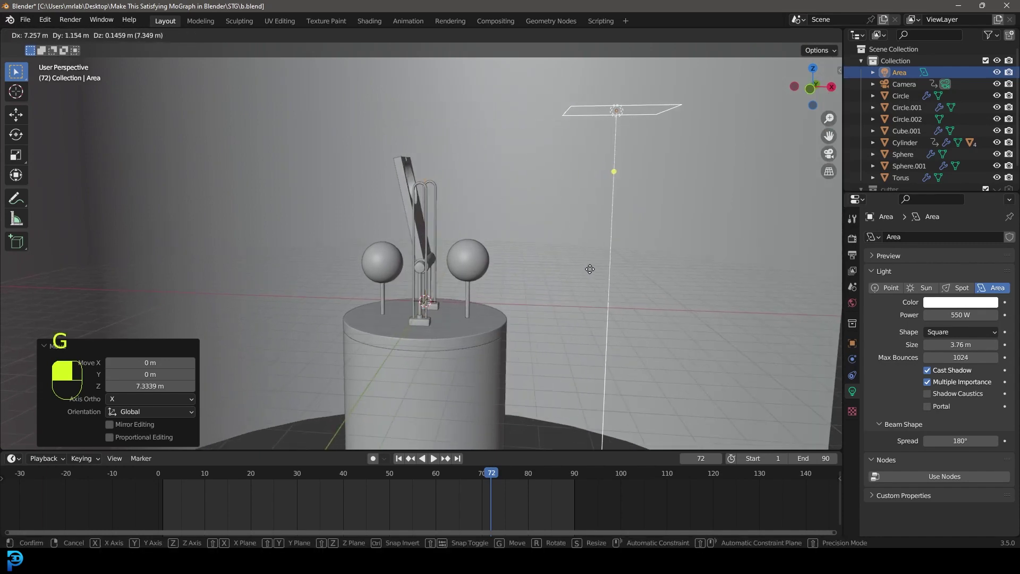
pyautogui.press('r')
pyautogui.click(473, 272)
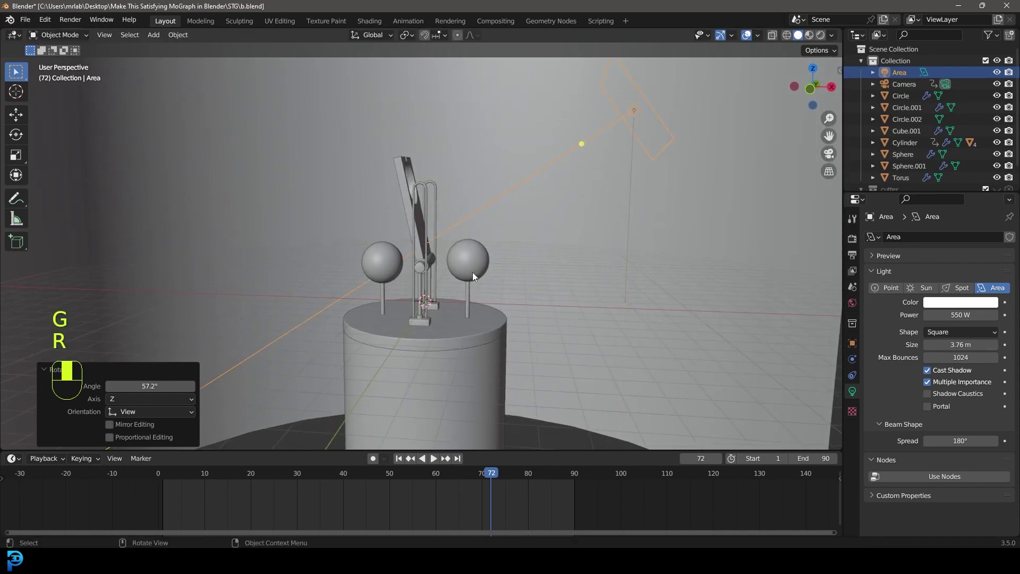
pyautogui.scroll(-4, 467, 296)
pyautogui.moveTo(467, 296); pyautogui.dragTo(465, 295, button='middle')
# View through the camera in rendered shading with a render region over the camera frame
pyautogui.press('KP_0')
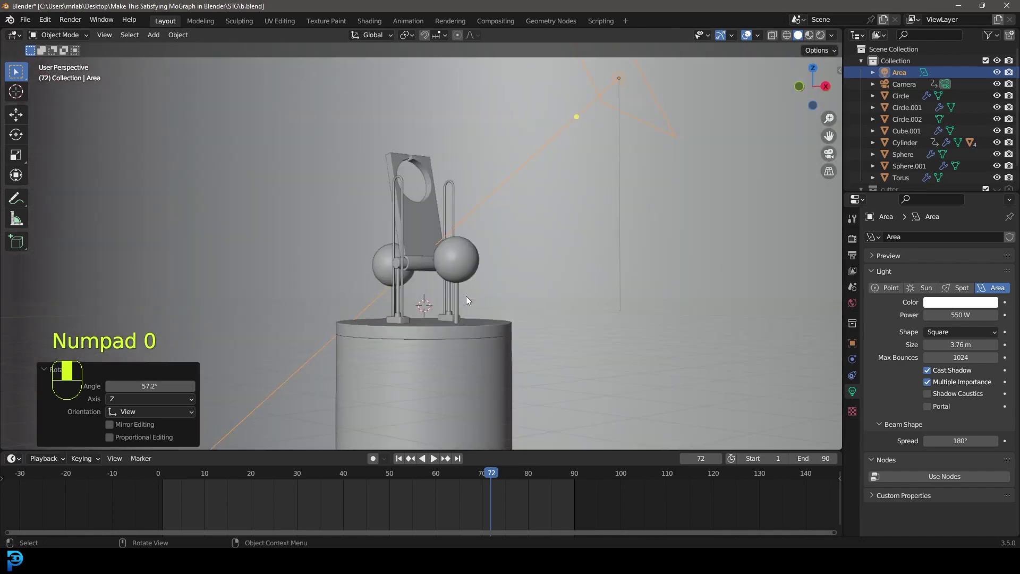
pyautogui.press('z')
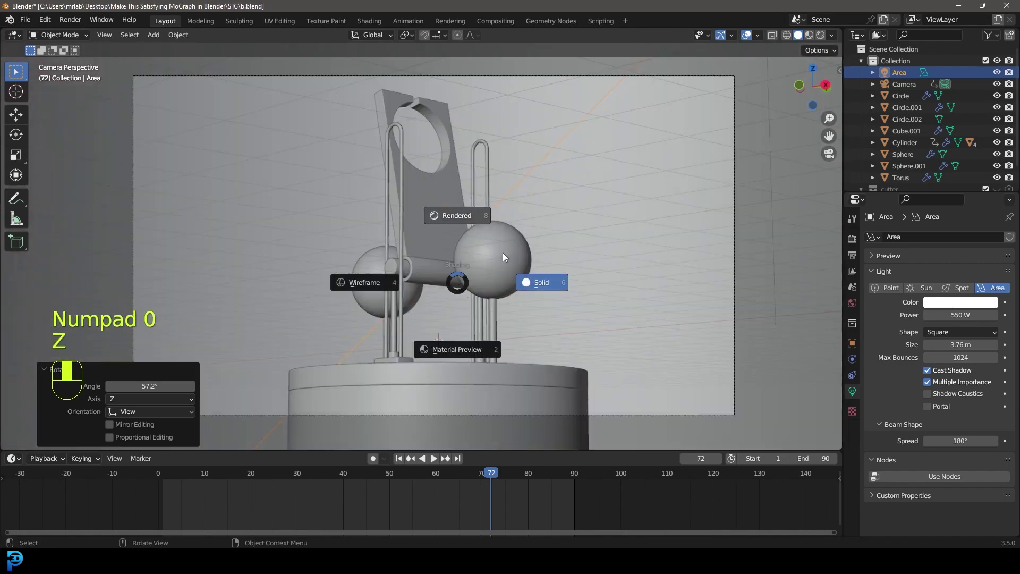
pyautogui.press('8')
pyautogui.scroll(-2, 493, 261)
pyautogui.hotkey('ctrl', 'b')
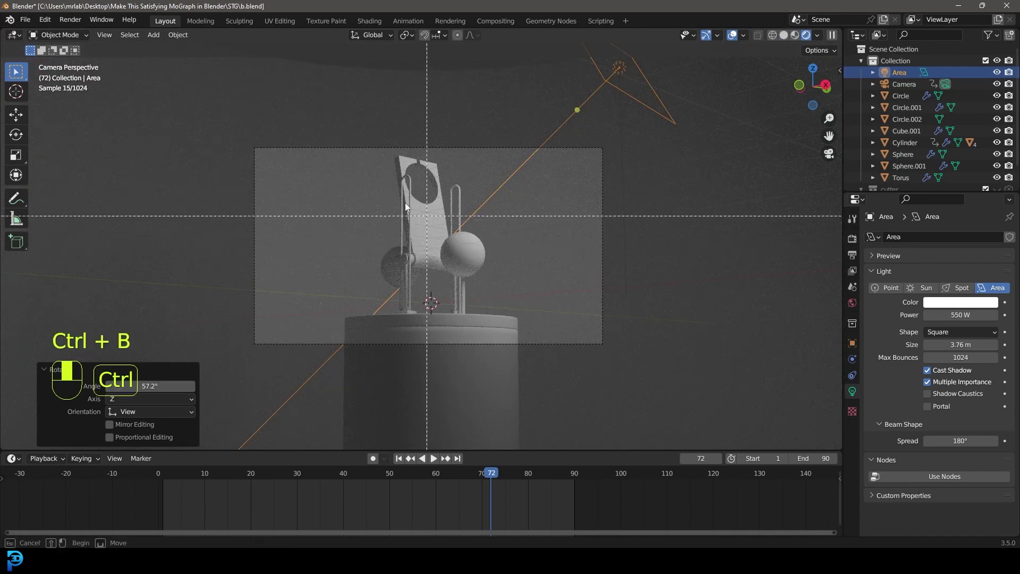
pyautogui.moveTo(225, 134); pyautogui.dragTo(656, 381)
pyautogui.scroll(2, 425, 207)
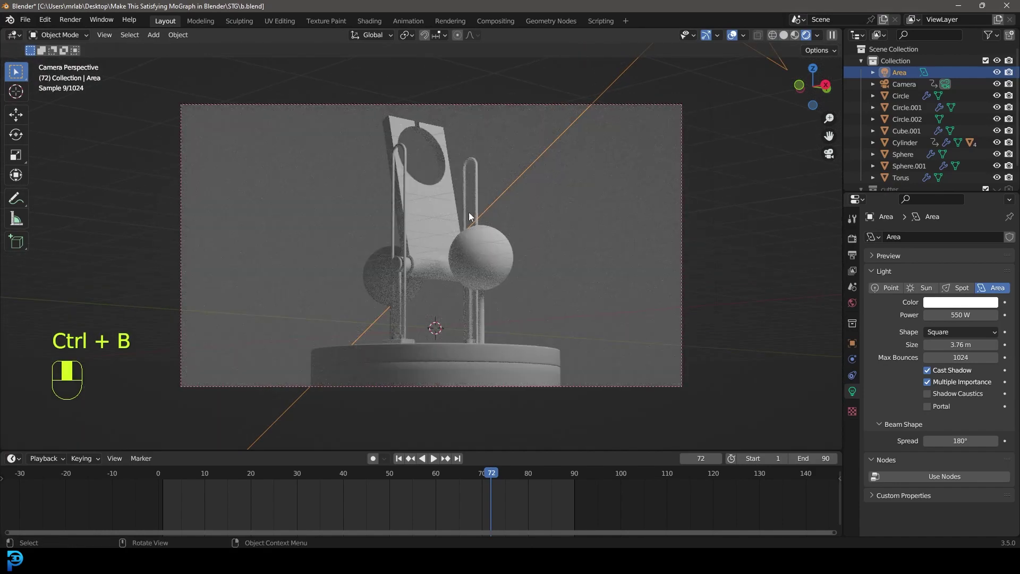
# Raise the area light's power to 800 W and move it to a new position
pyautogui.click(959, 315)
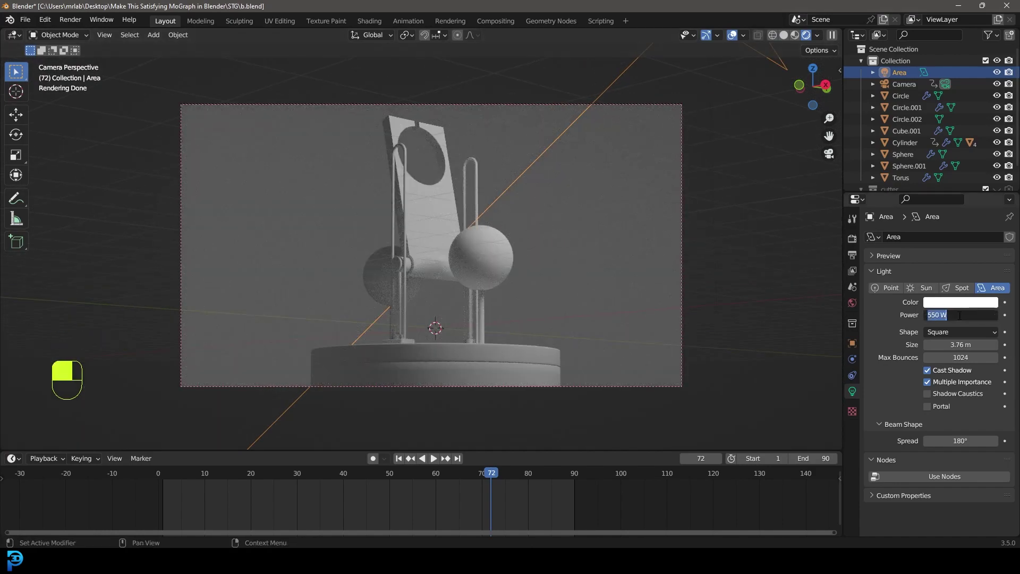
pyautogui.press('Return')
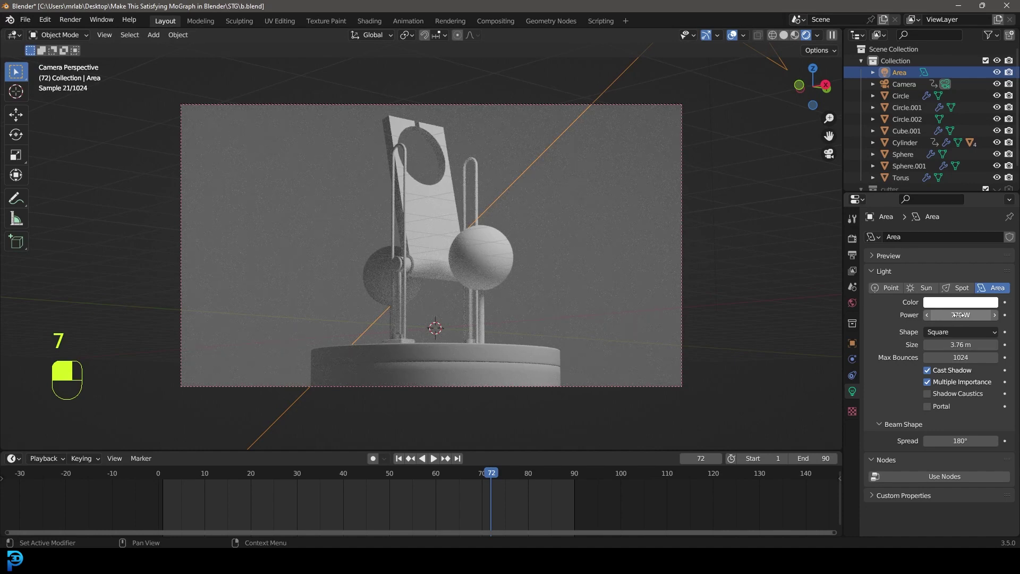
pyautogui.press('Return')
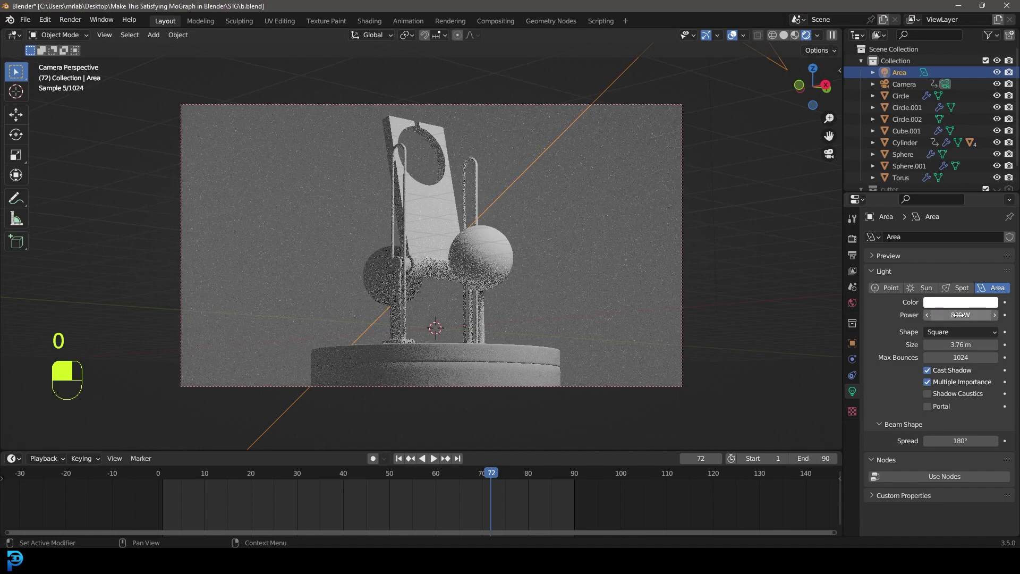
pyautogui.press('g')
pyautogui.click(546, 245)
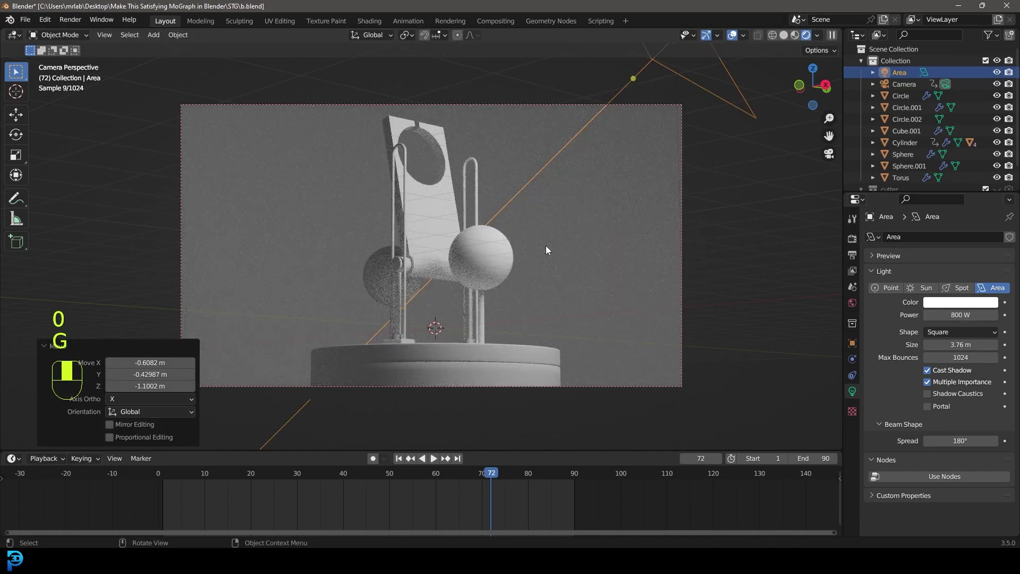
pyautogui.press('KP_7')
# Make three copies of the area light around the machine, each rotated to face it
pyautogui.hotkey('shift', 'd')
pyautogui.click(418, 132)
pyautogui.press('r')
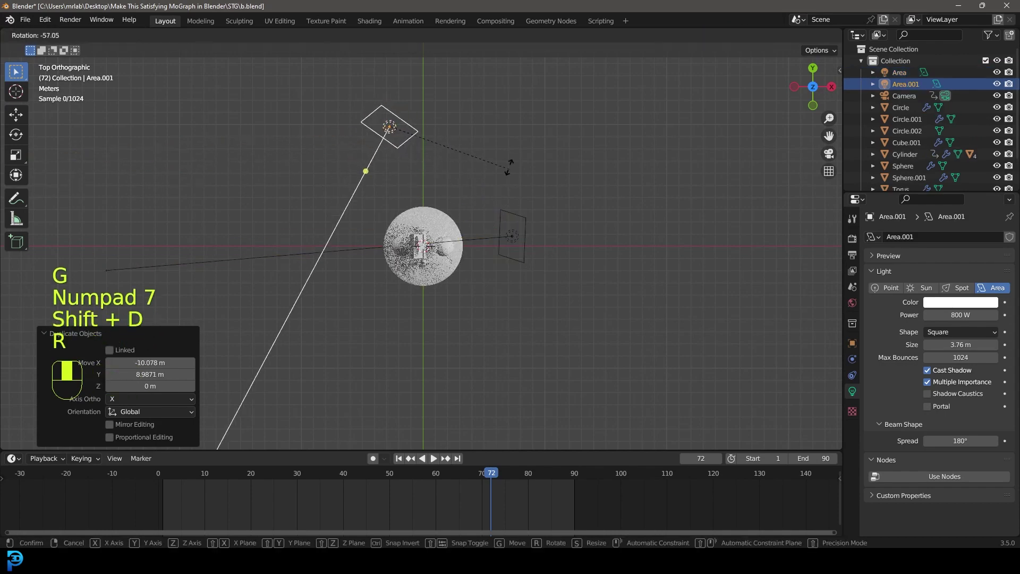
pyautogui.click(447, 133)
pyautogui.hotkey('shift', 'd')
pyautogui.click(394, 200)
pyautogui.press('r')
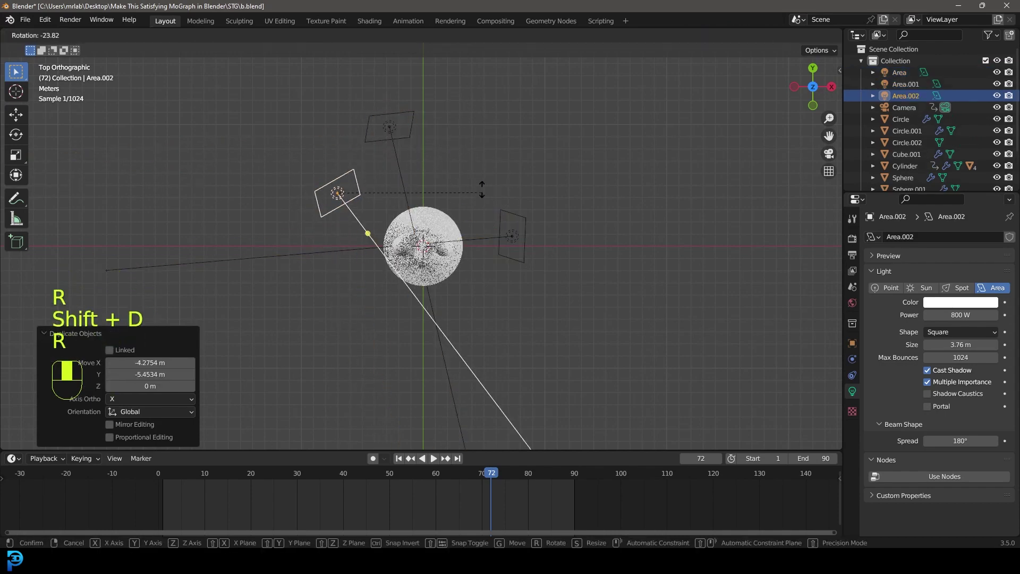
pyautogui.click(478, 132)
pyautogui.hotkey('shift', 'd')
pyautogui.click(434, 217)
pyautogui.press('r')
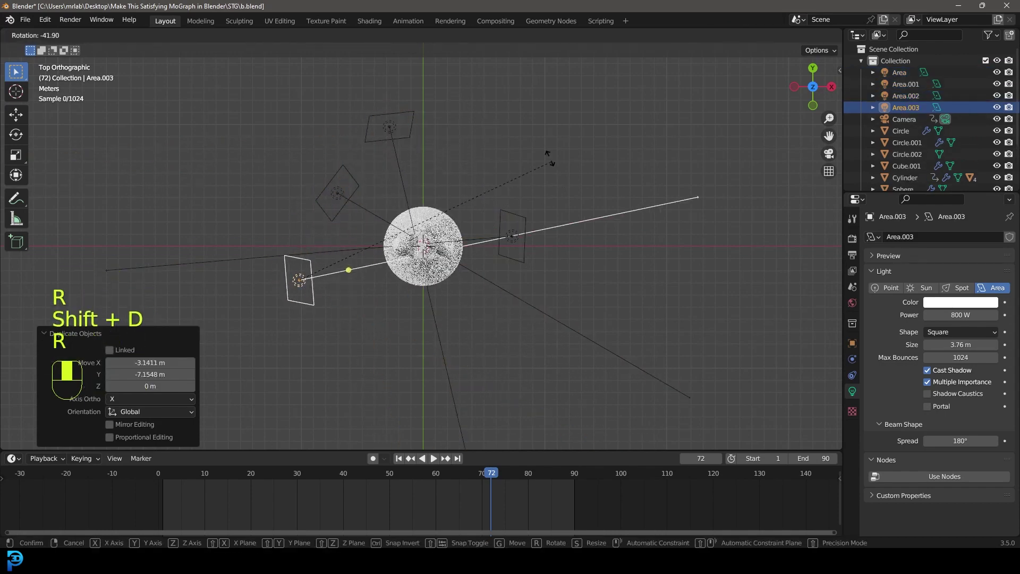
pyautogui.click(531, 138)
pyautogui.moveTo(500, 282); pyautogui.dragTo(463, 231, button='middle')
pyautogui.press('KP_0')
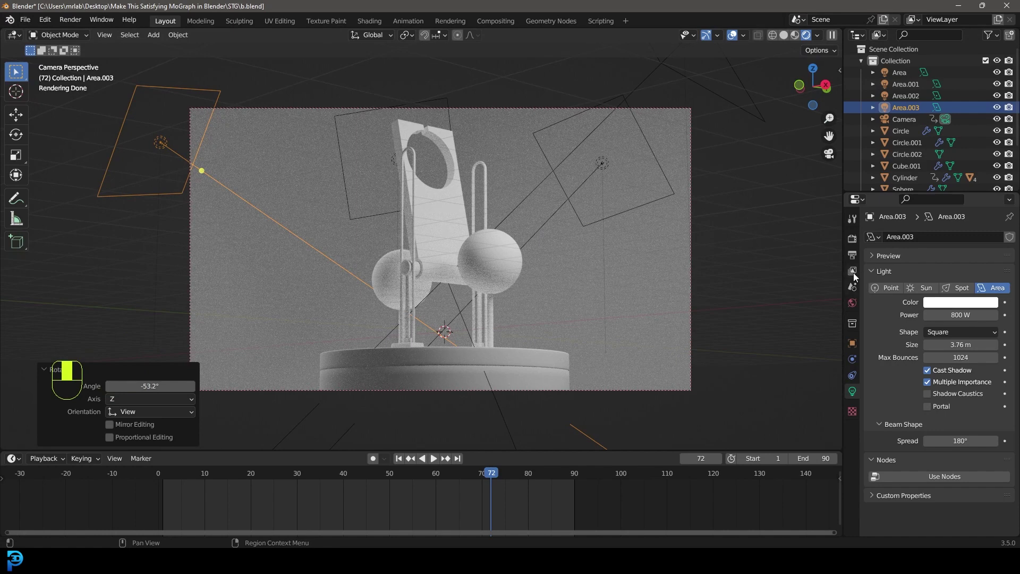
# Select the Area.002 light and set its power to 200 W
pyautogui.click(391, 163)
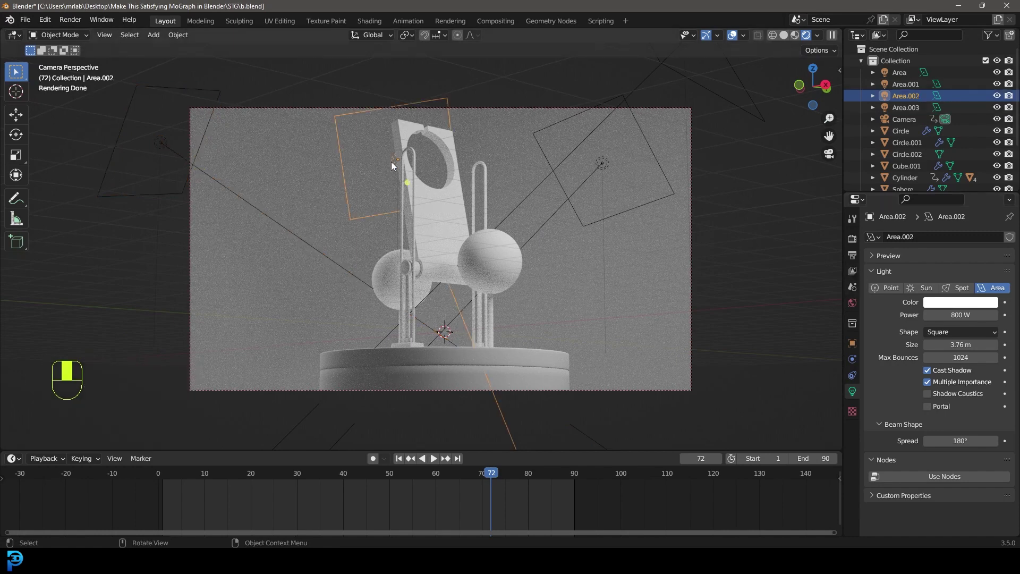
pyautogui.click(973, 314)
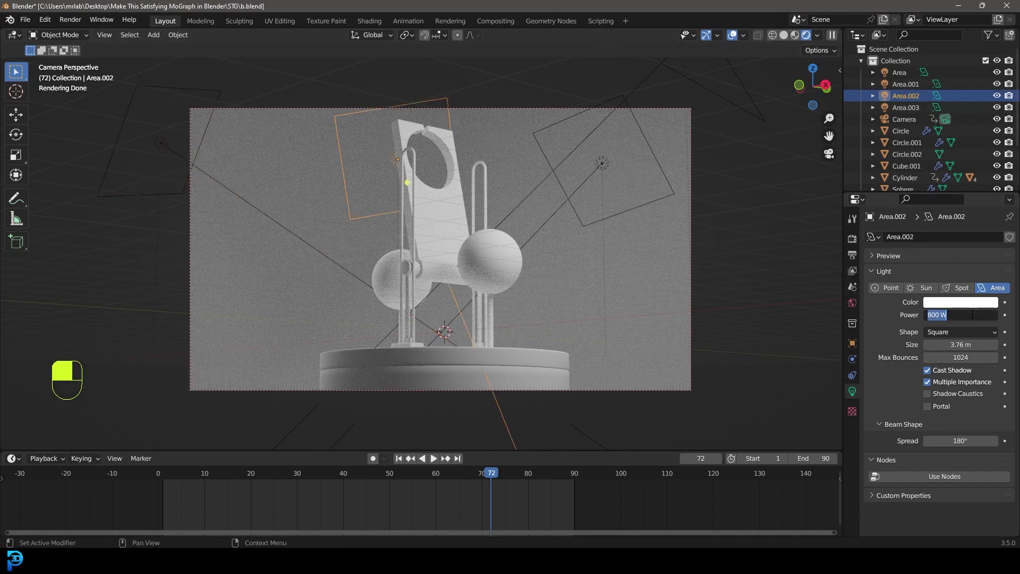
pyautogui.write('200')
pyautogui.press('Return')
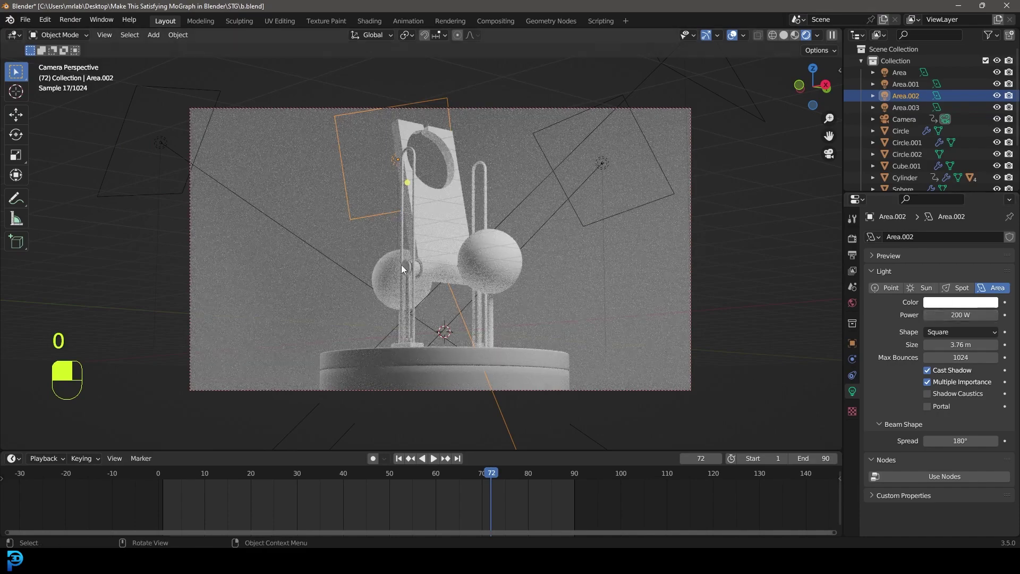
# Move and rotate Area.002, then scale it to 1.505
pyautogui.press('g')
pyautogui.click(463, 224)
pyautogui.press('r')
pyautogui.press('r')
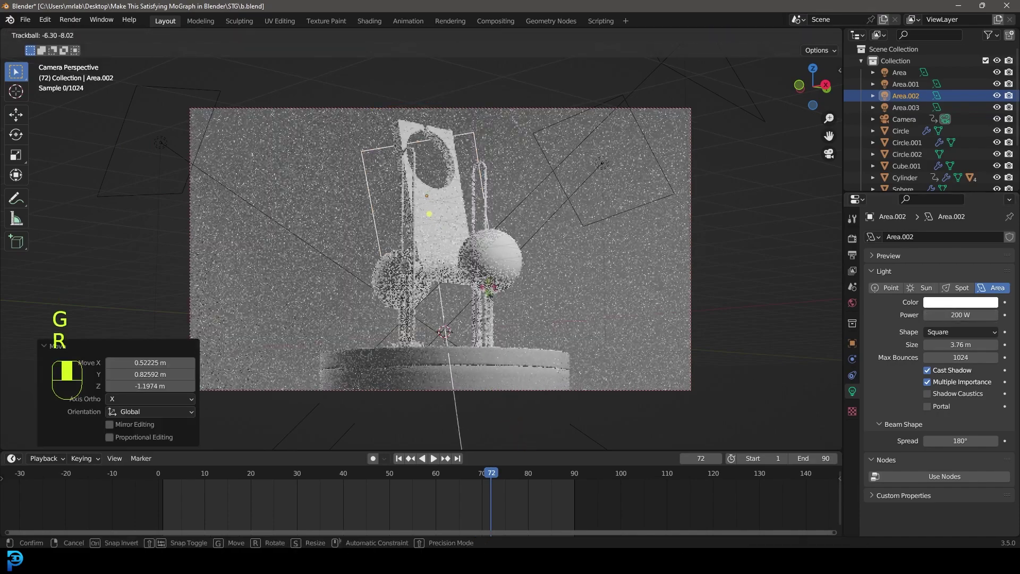
pyautogui.click(524, 283)
pyautogui.press('s')
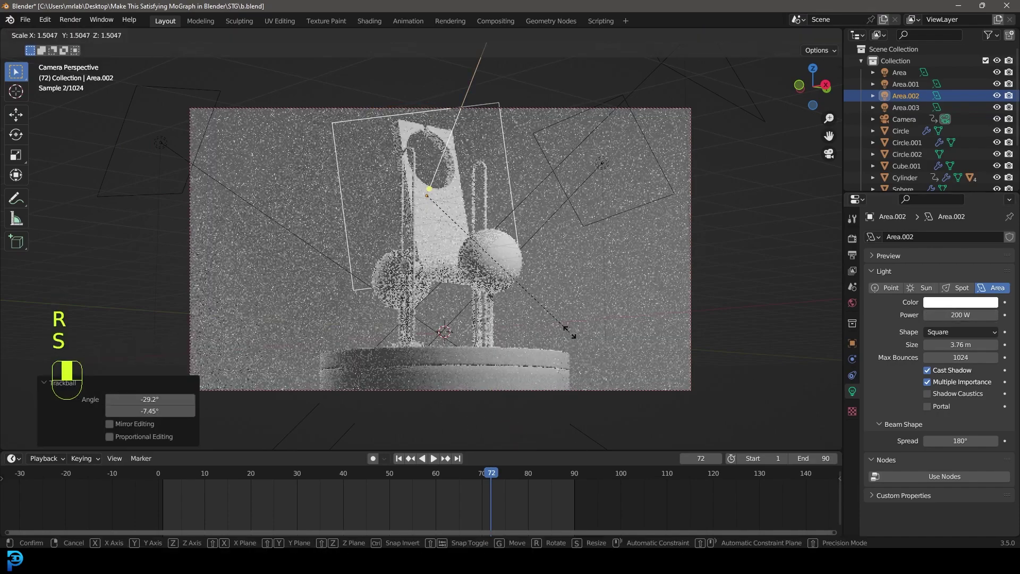
pyautogui.click(490, 246)
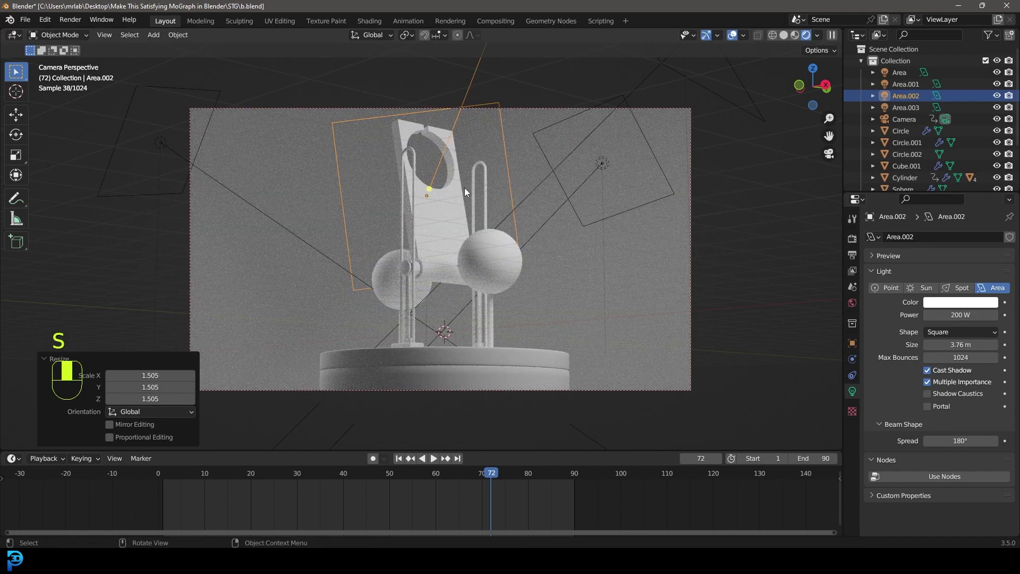
# Duplicate Area.002, rotate the copy 12.8° and tilt it toward the machine
pyautogui.hotkey('shift', 'd')
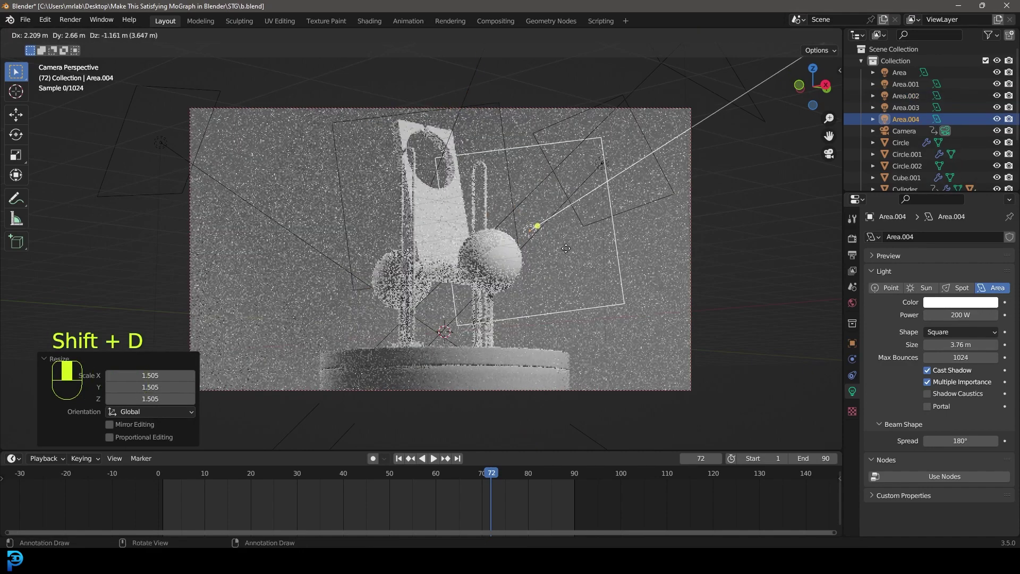
pyautogui.press('r')
pyautogui.click(567, 243)
pyautogui.press('r')
pyautogui.press('r')
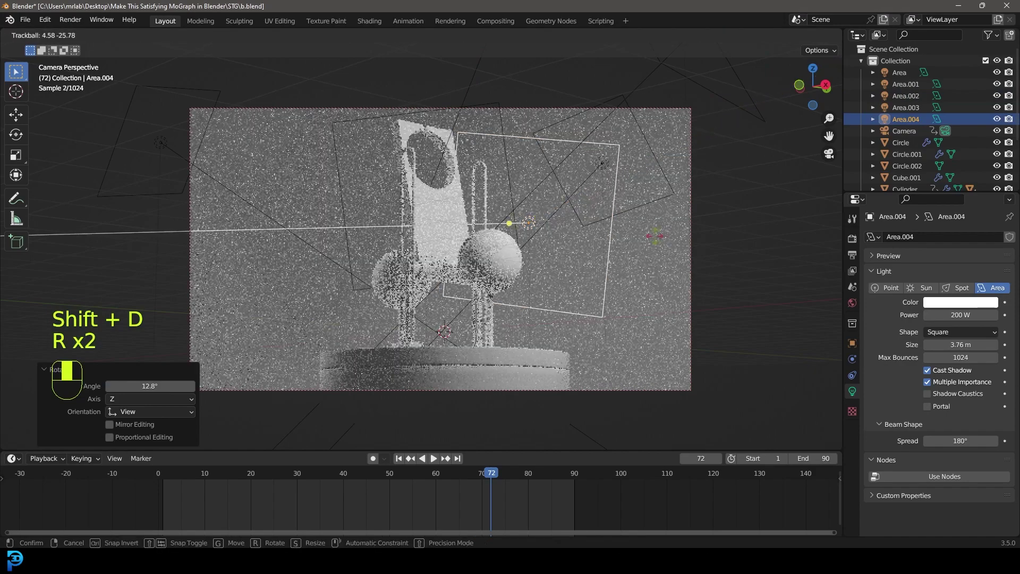
pyautogui.click(648, 335)
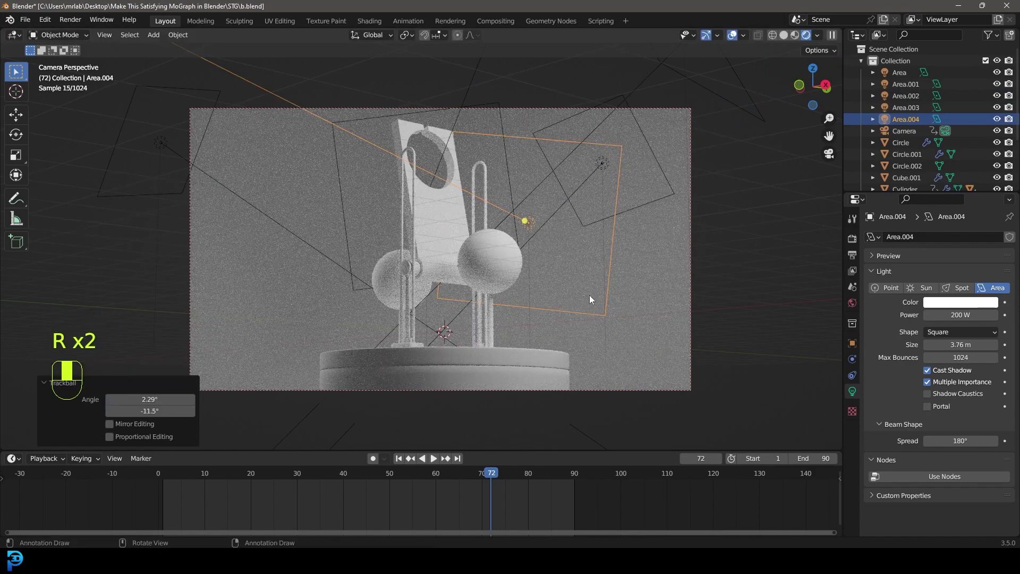
# Replace the World Color's Sky Texture with an Environment Texture and browse for its image
pyautogui.click(853, 303)
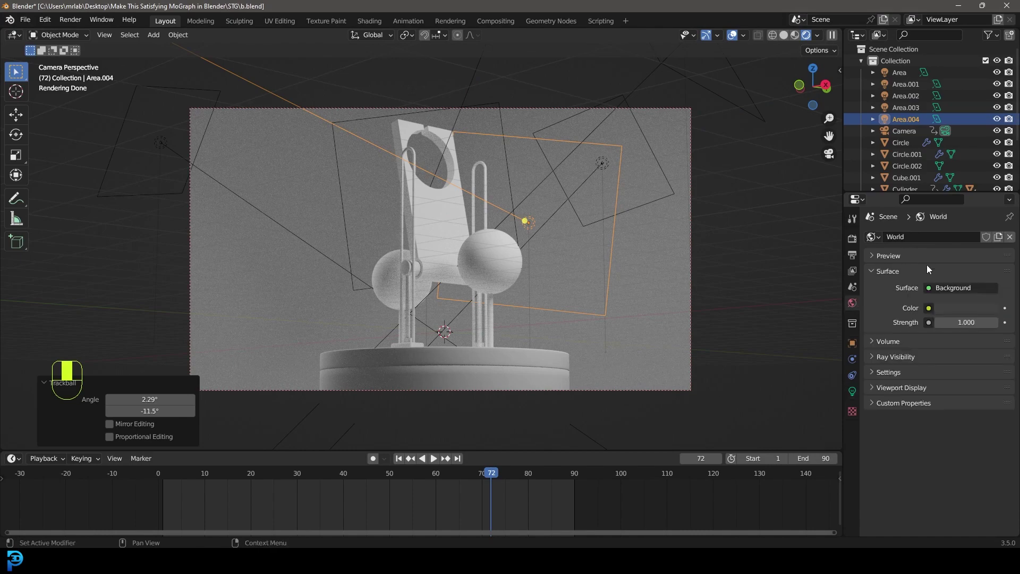
pyautogui.click(928, 308)
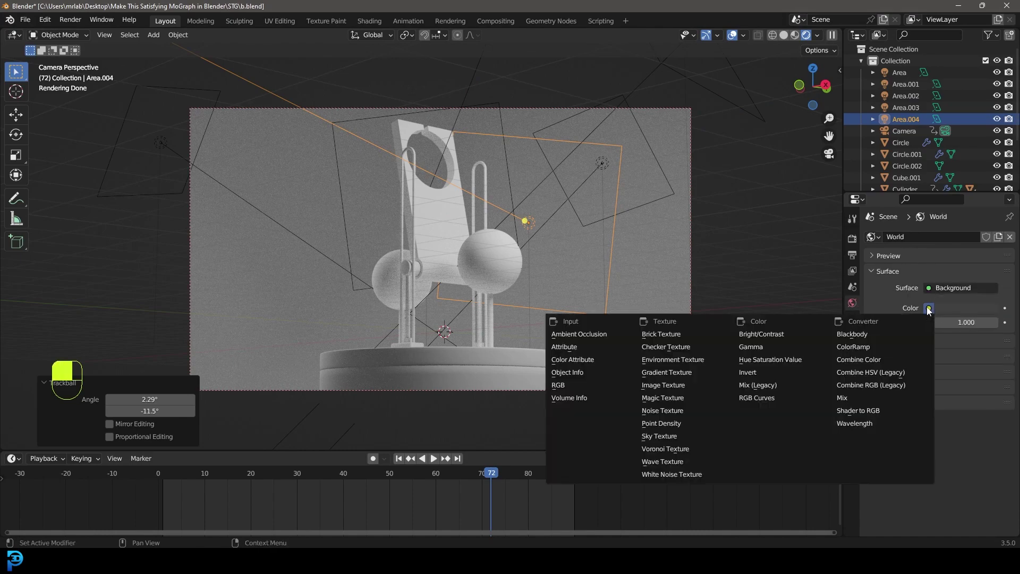
pyautogui.click(678, 436)
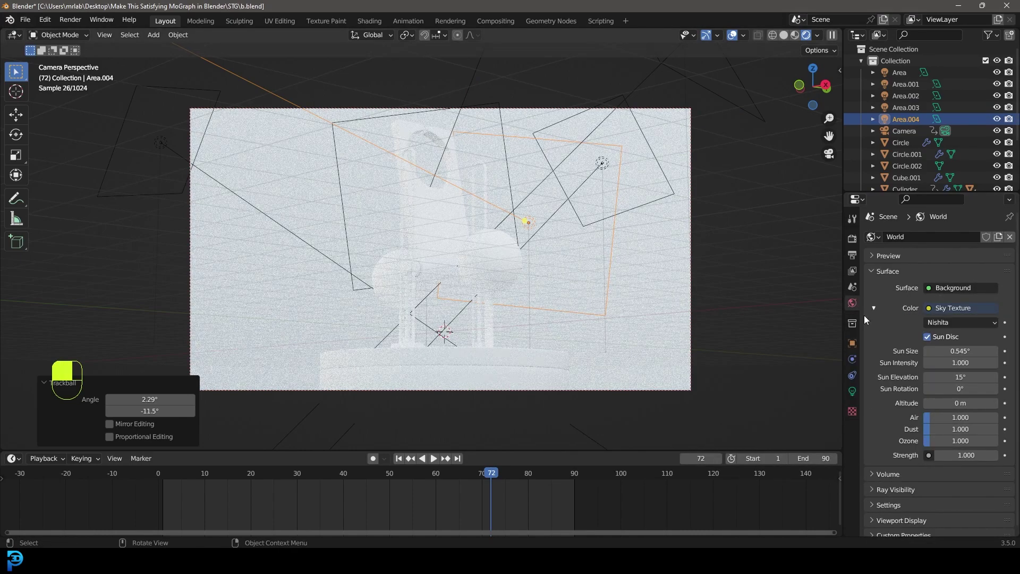
pyautogui.click(931, 309)
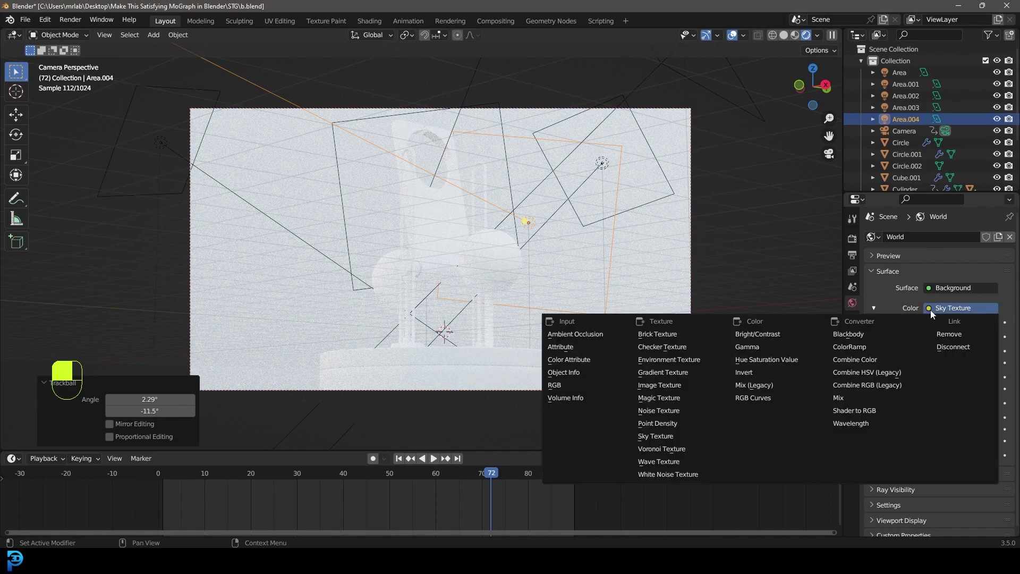
pyautogui.click(704, 360)
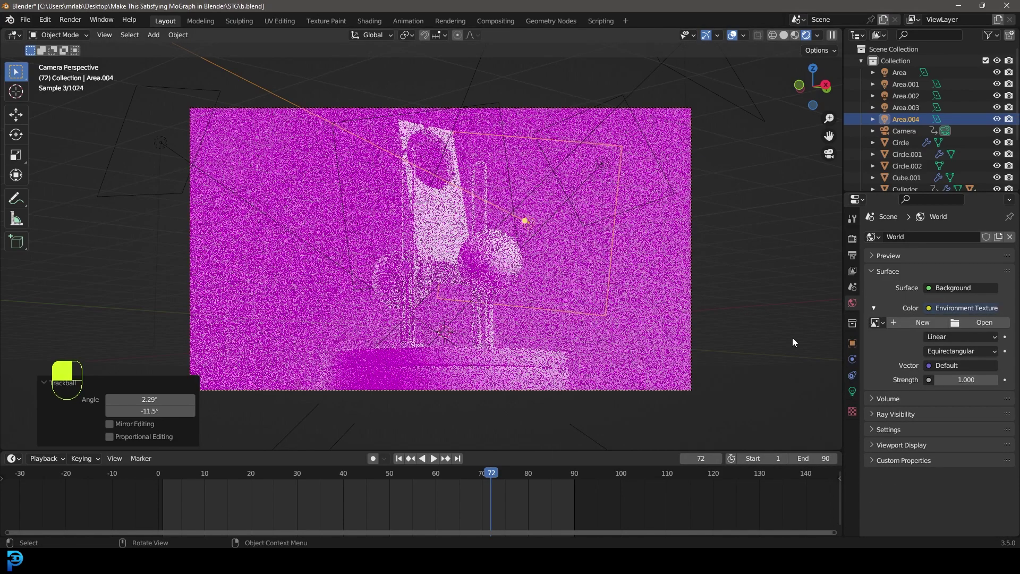
pyautogui.click(973, 322)
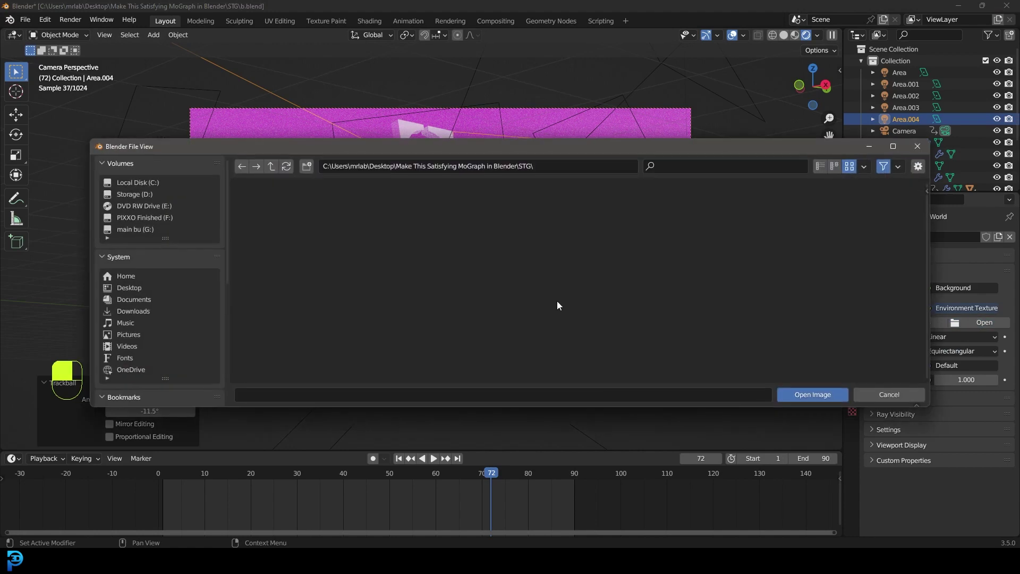
# Load studio_small_03_4k.hdr from the Asset Library's HDRIs folder as the world image
pyautogui.scroll(-3, 140, 360)
pyautogui.click(139, 352)
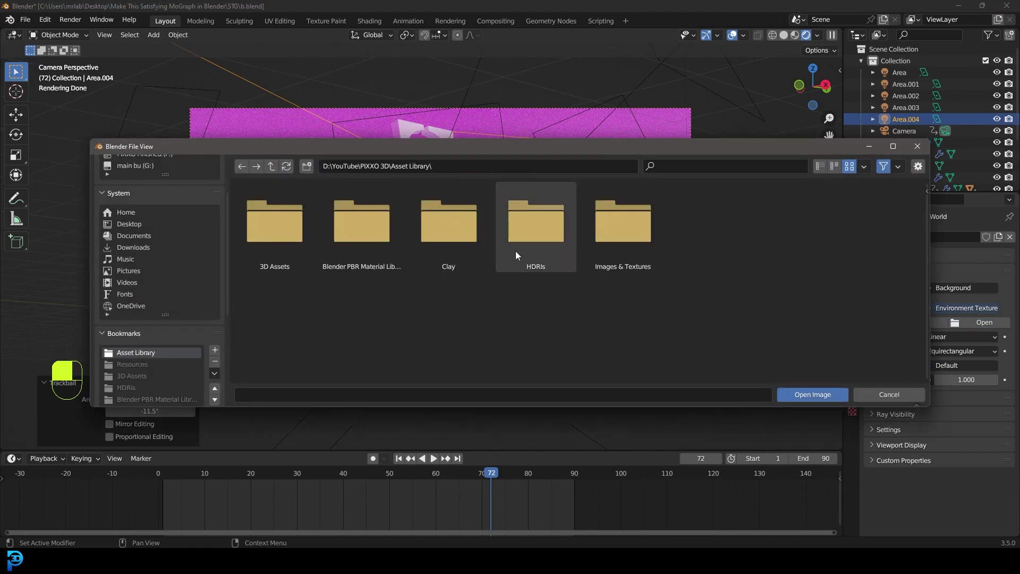
pyautogui.click(531, 228)
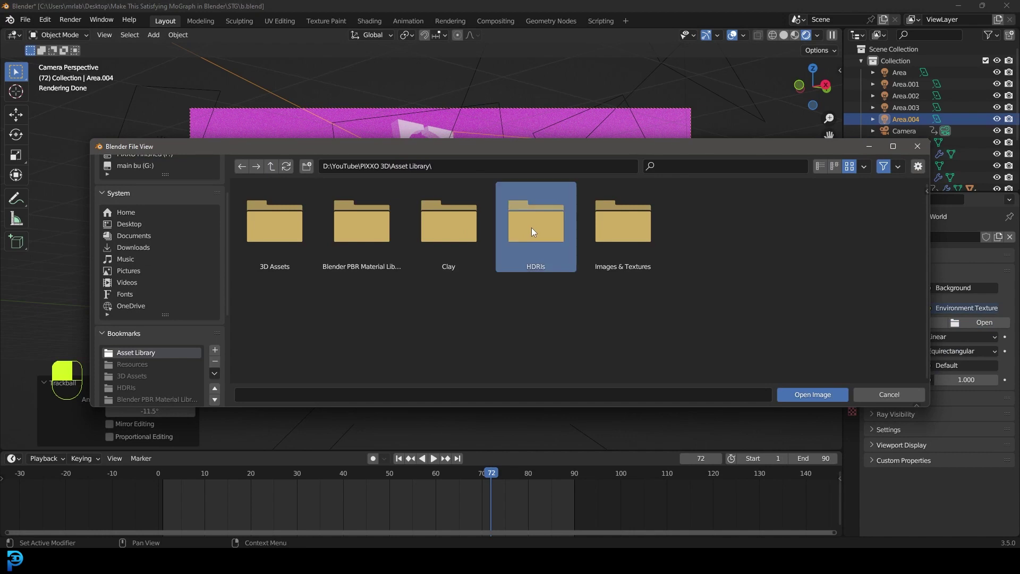
pyautogui.doubleClick(531, 227)
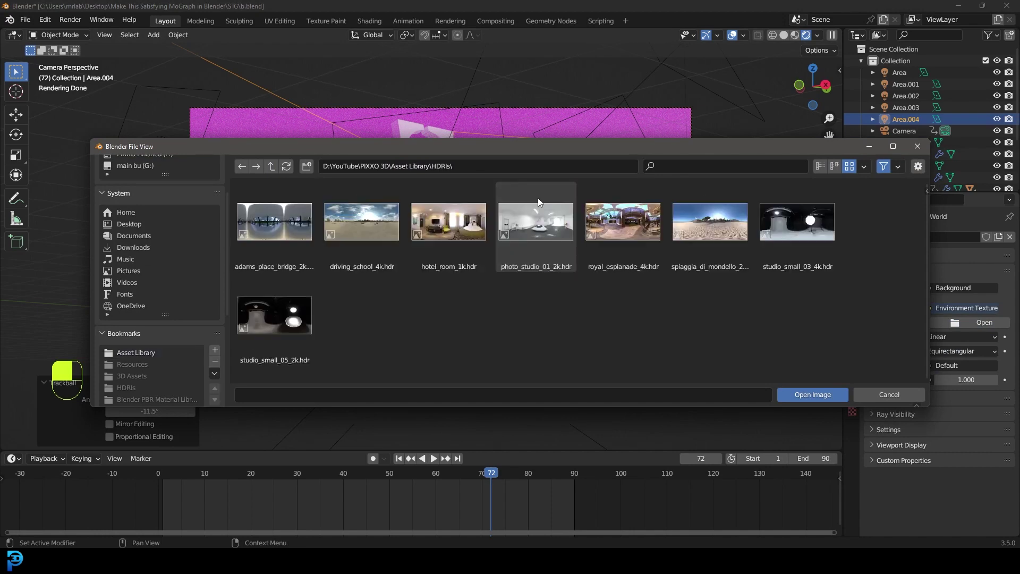
pyautogui.click(797, 223)
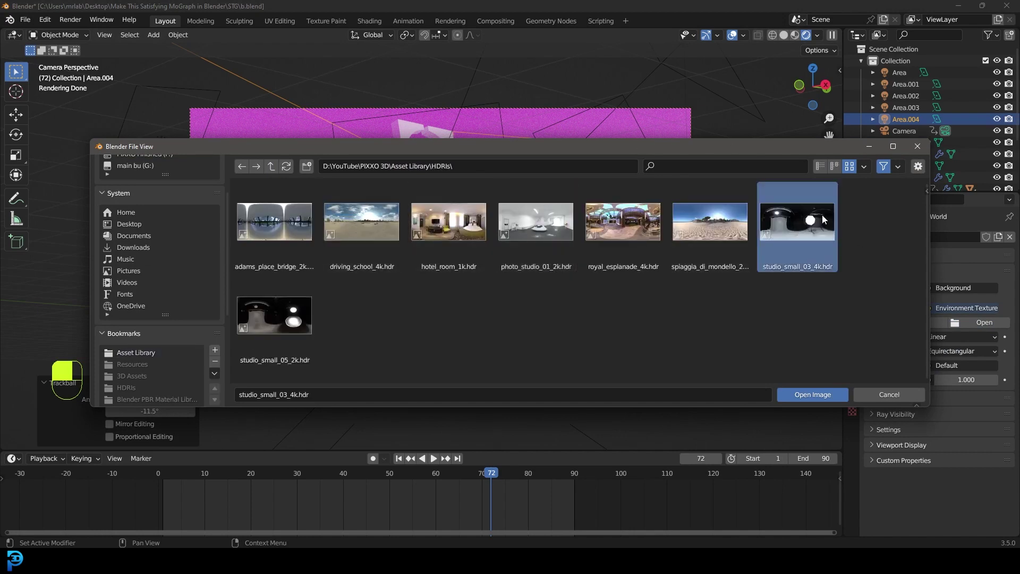
pyautogui.click(824, 393)
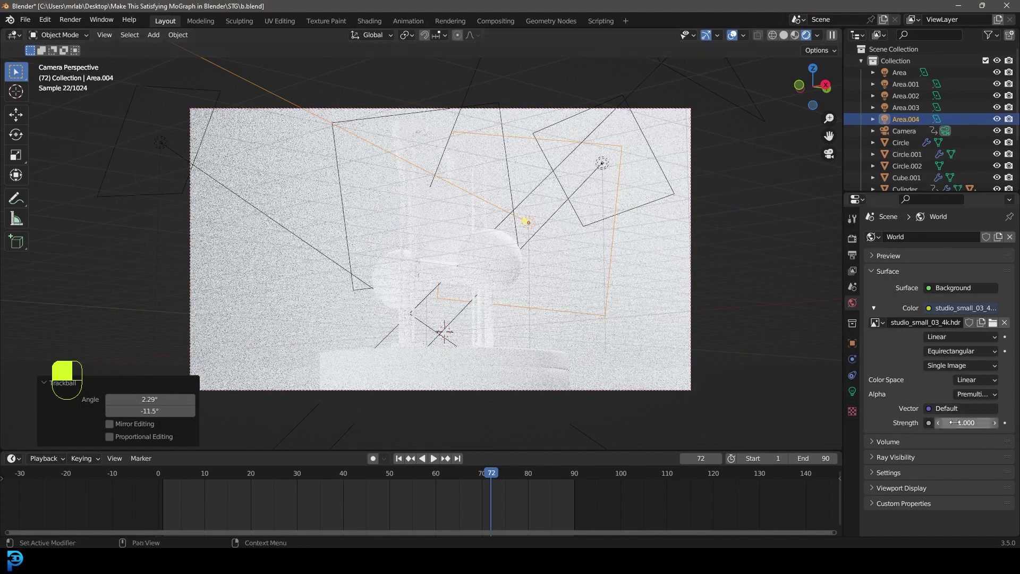
# Switch the viewport to solid shading and go to the Shading workspace
pyautogui.press('z')
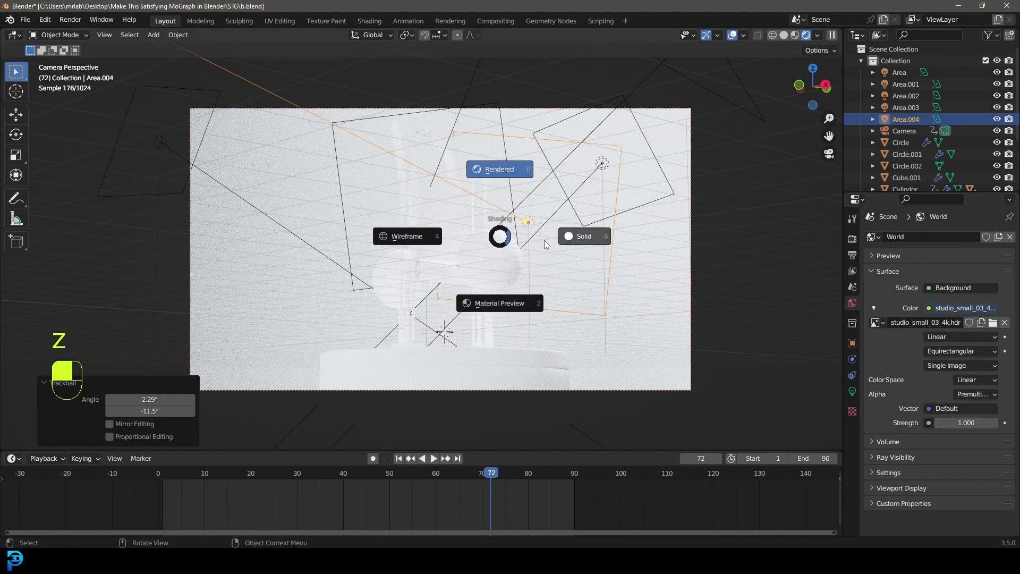
pyautogui.click(544, 240)
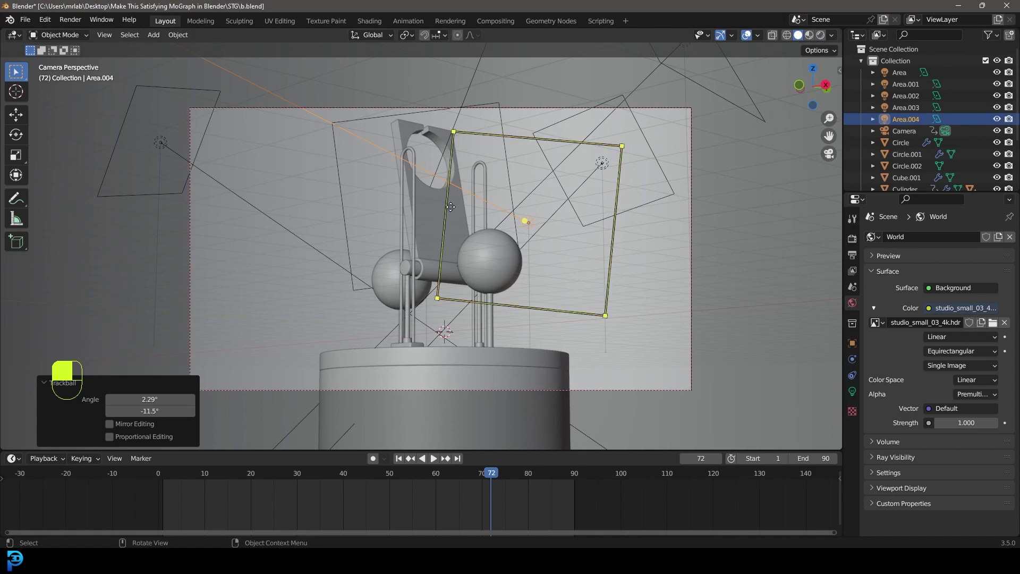
pyautogui.click(371, 20)
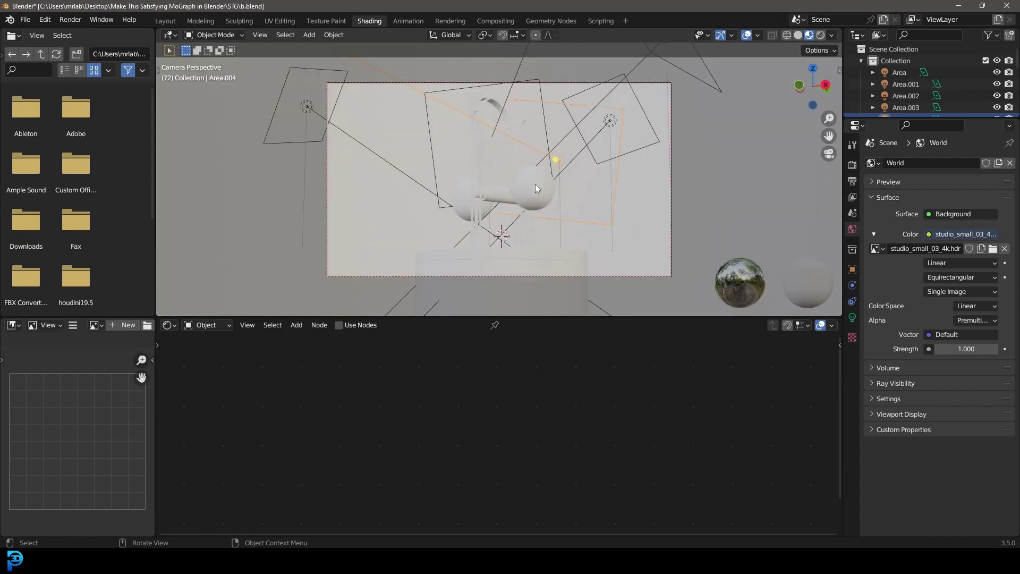
# Select the ring on the base and create a new material for it
pyautogui.press('z')
pyautogui.click(569, 214)
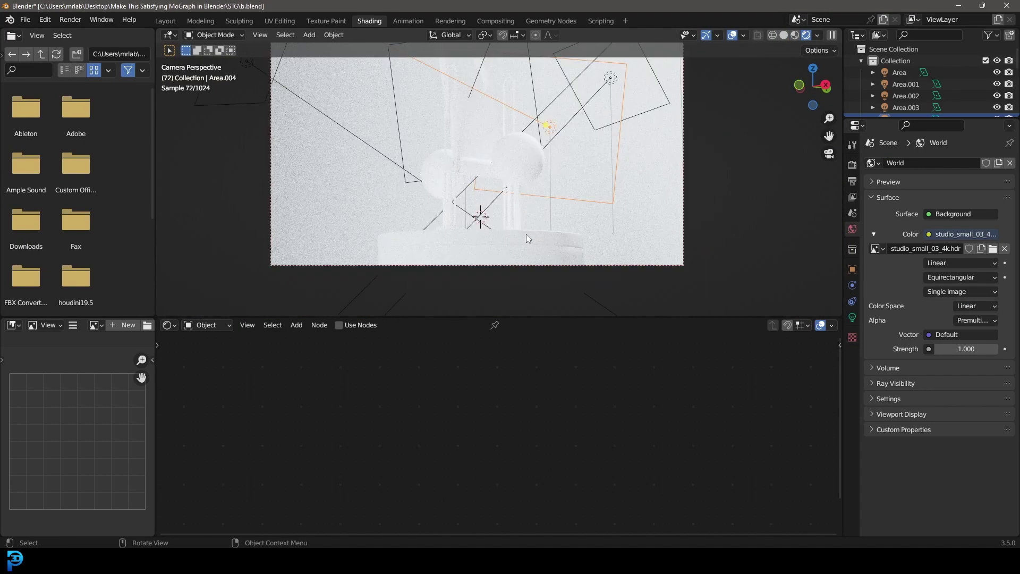
pyautogui.click(532, 234)
pyautogui.hotkey('ctrl', 'z')
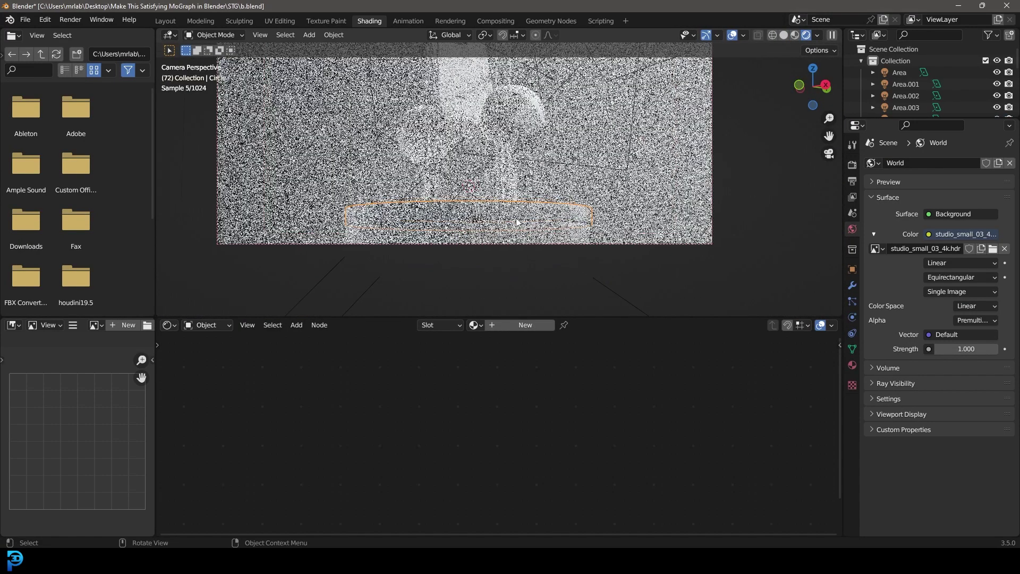
pyautogui.press('z')
pyautogui.click(604, 155)
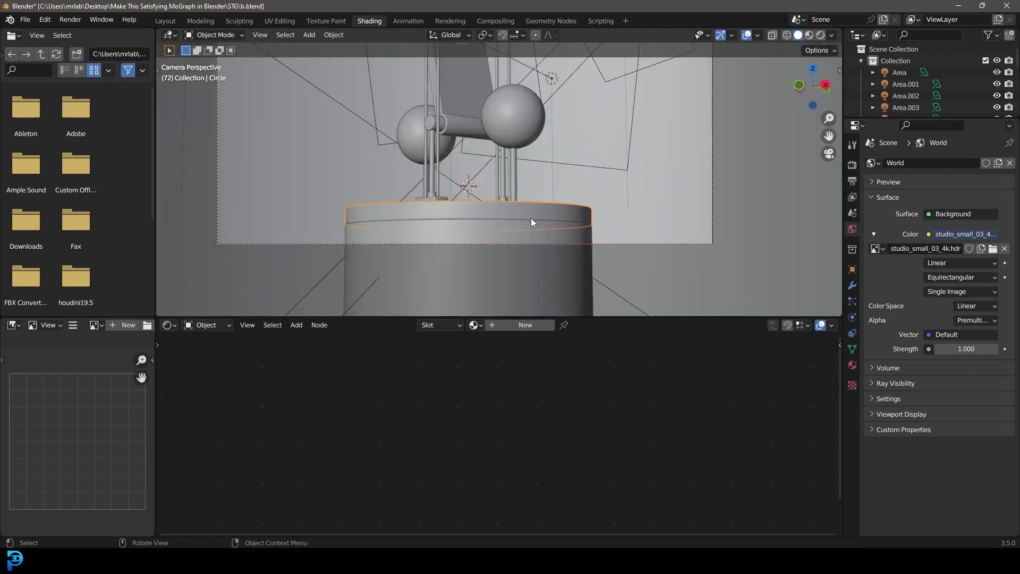
pyautogui.press('g')
pyautogui.press('Escape')
pyautogui.click(525, 325)
pyautogui.doubleClick(510, 325)
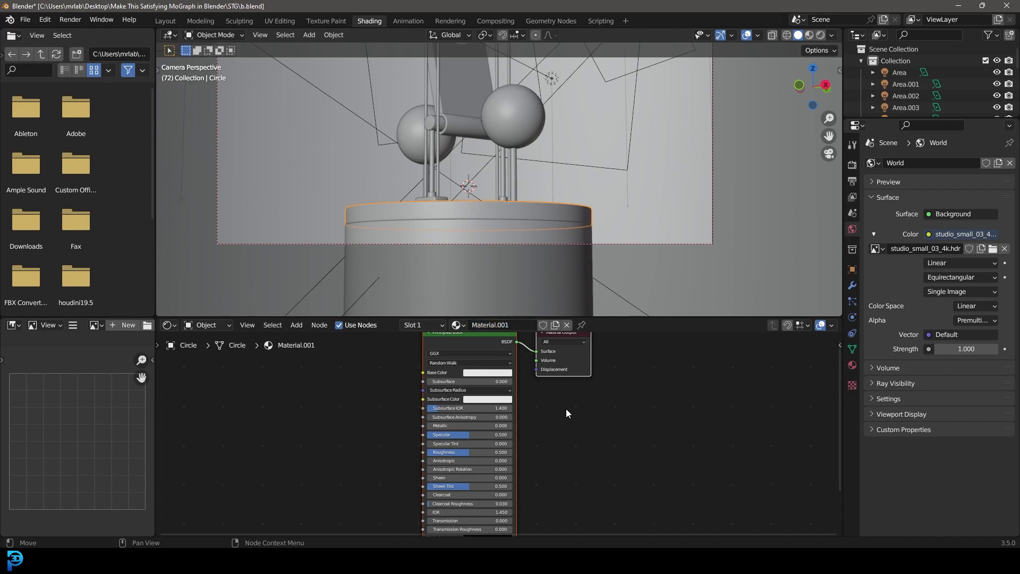
pyautogui.scroll(2, 566, 413)
# Make the ring deep orange with roughness 0.172, previewed in rendered shading
pyautogui.click(502, 402)
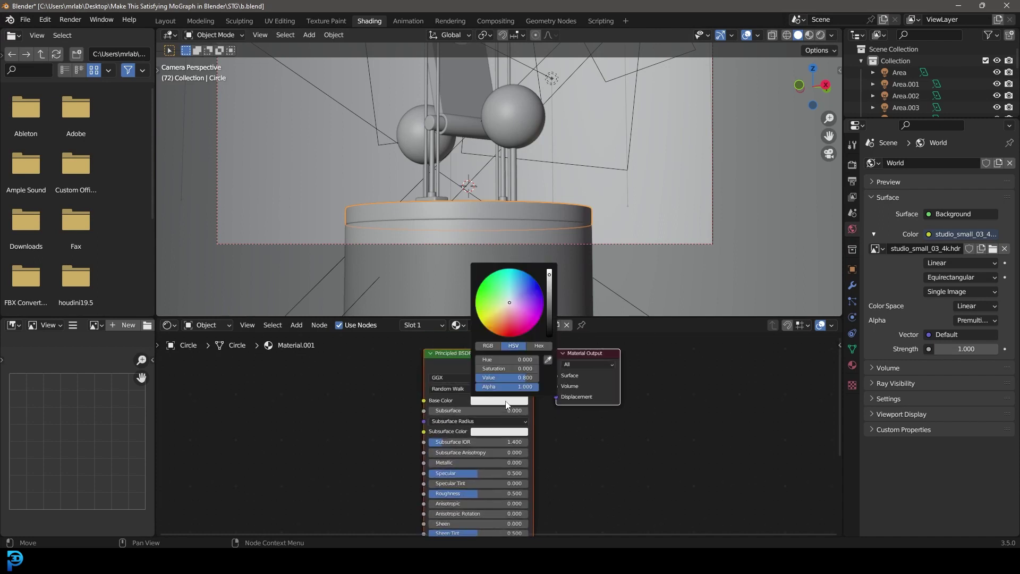
pyautogui.click(498, 323)
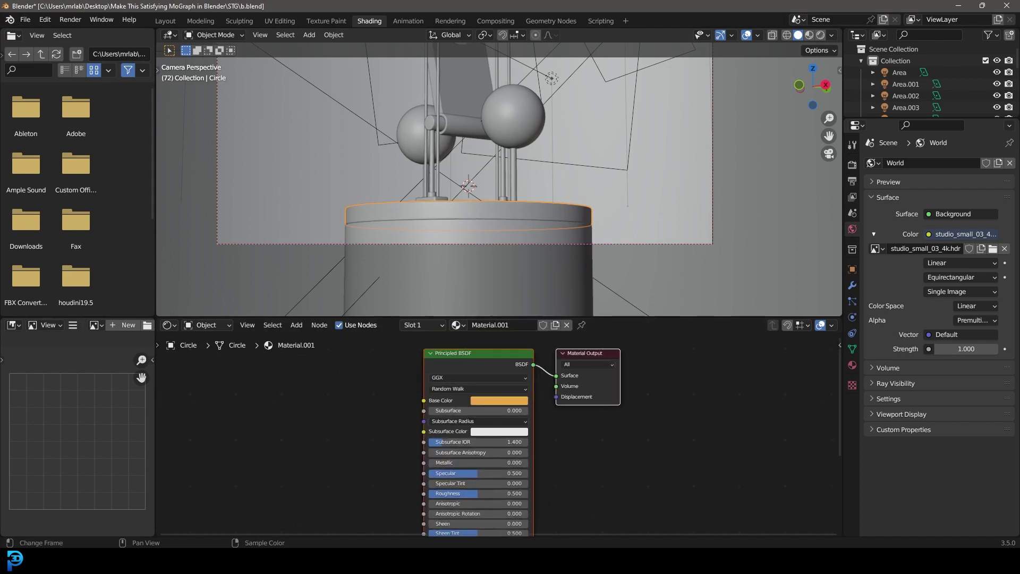
pyautogui.click(492, 400)
pyautogui.click(498, 331)
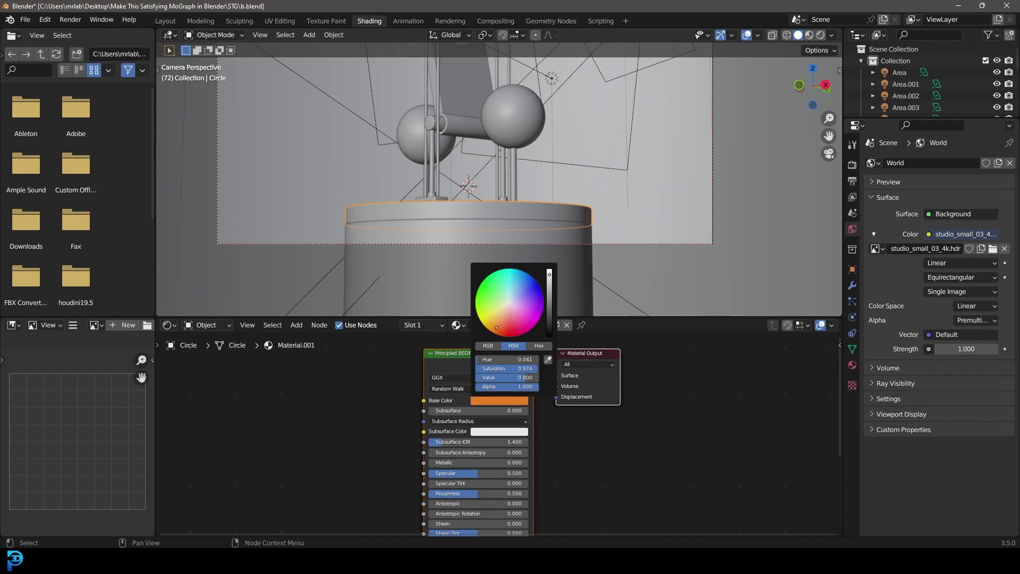
pyautogui.press('z')
pyautogui.click(533, 131)
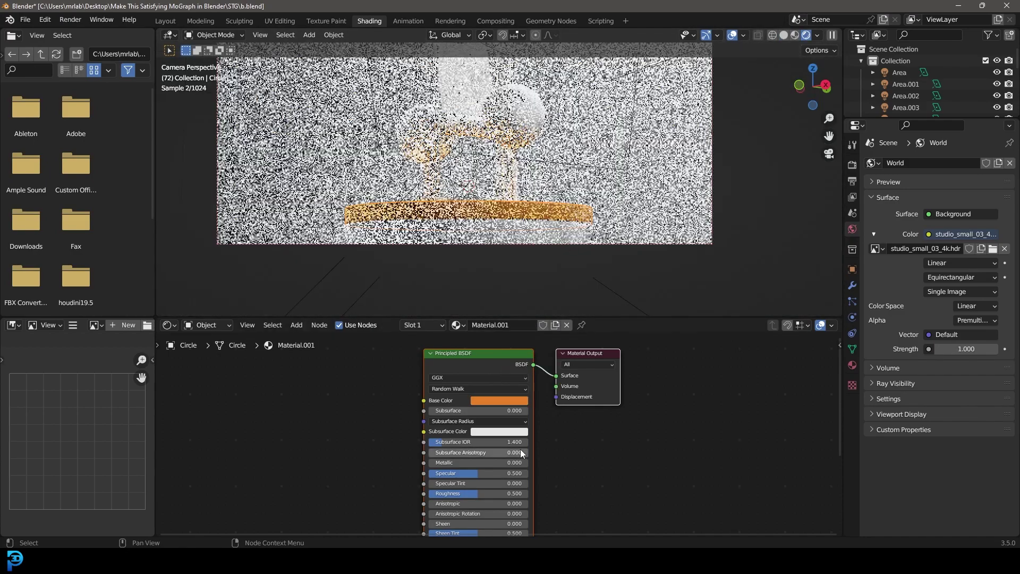
pyautogui.moveTo(478, 493); pyautogui.dragTo(447, 493)
# Give the white cylinder an orange base colour with roughness 0.222
pyautogui.click(531, 225)
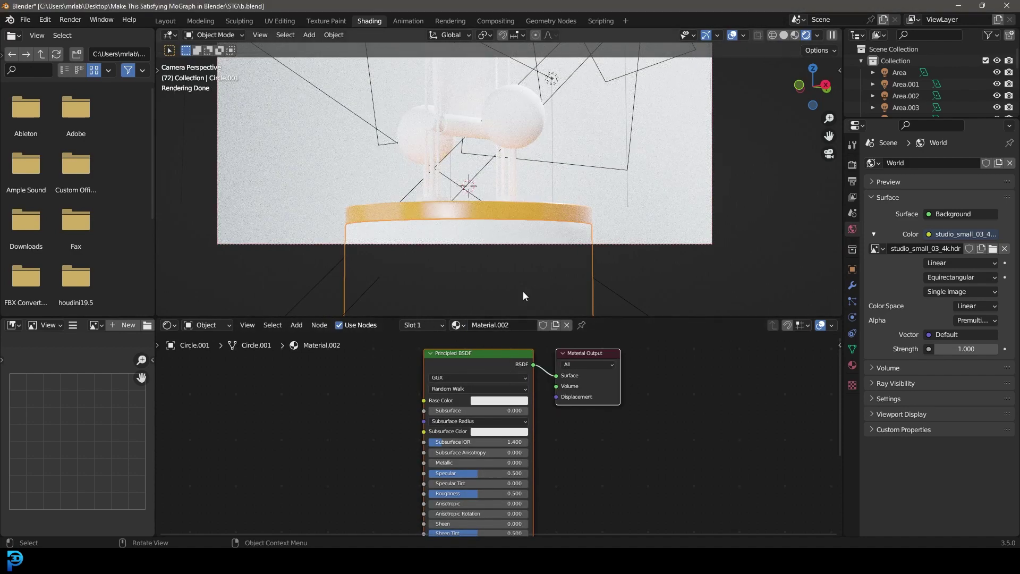
pyautogui.click(499, 403)
pyautogui.click(498, 326)
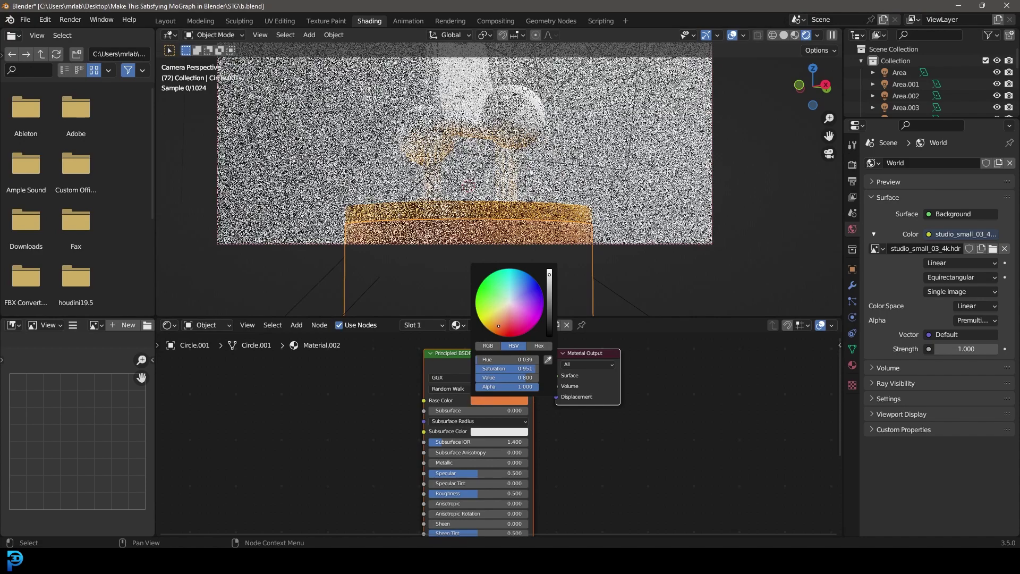
pyautogui.moveTo(478, 494); pyautogui.dragTo(451, 494)
pyautogui.scroll(-3, 578, 186)
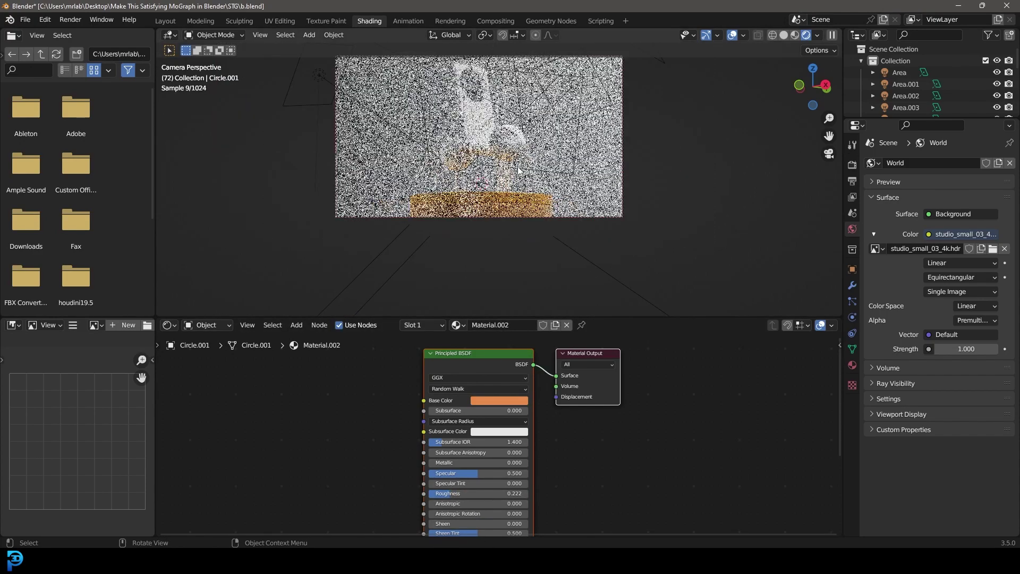
pyautogui.click(389, 104)
# Create a new material for the backdrop and give it a green base colour
pyautogui.press('z')
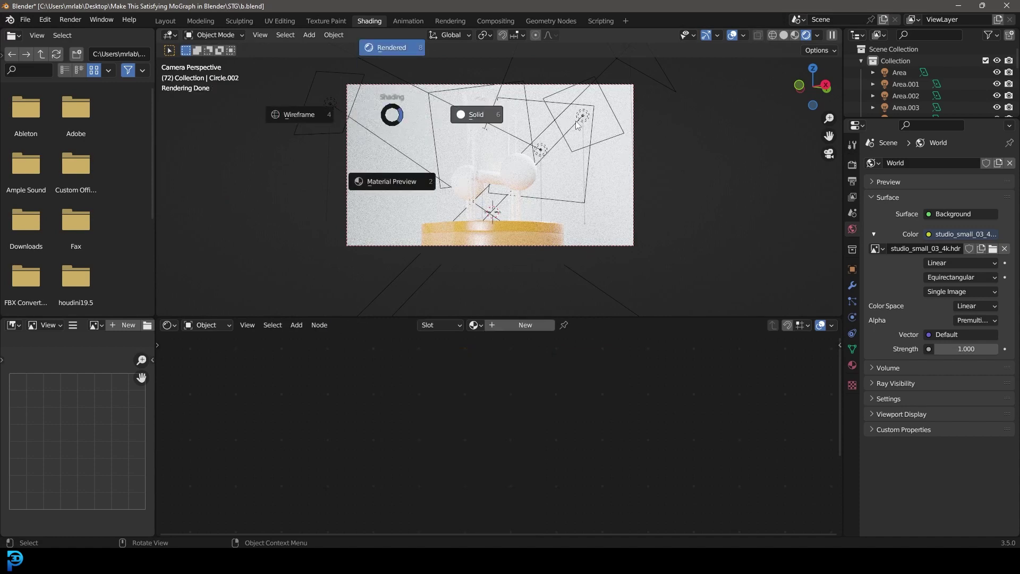
pyautogui.click(479, 112)
pyautogui.moveTo(478, 112)
pyautogui.mouseDown(button='middle')
pyautogui.moveTo(469, 161)
pyautogui.moveTo(481, 160)
pyautogui.mouseUp(button='middle')
pyautogui.scroll(-4, 469, 161)
pyautogui.scroll(1, 468, 168)
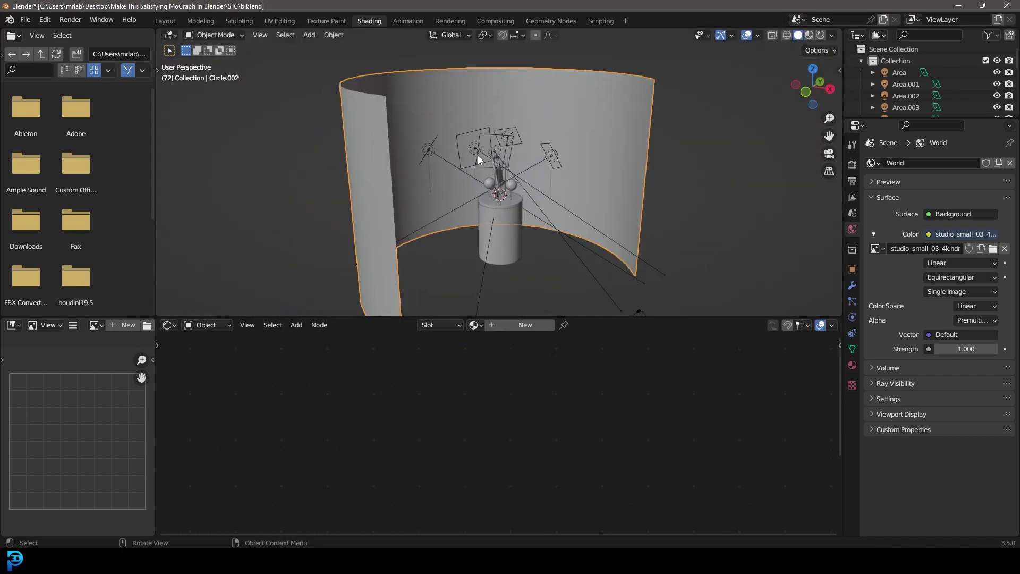
pyautogui.click(526, 325)
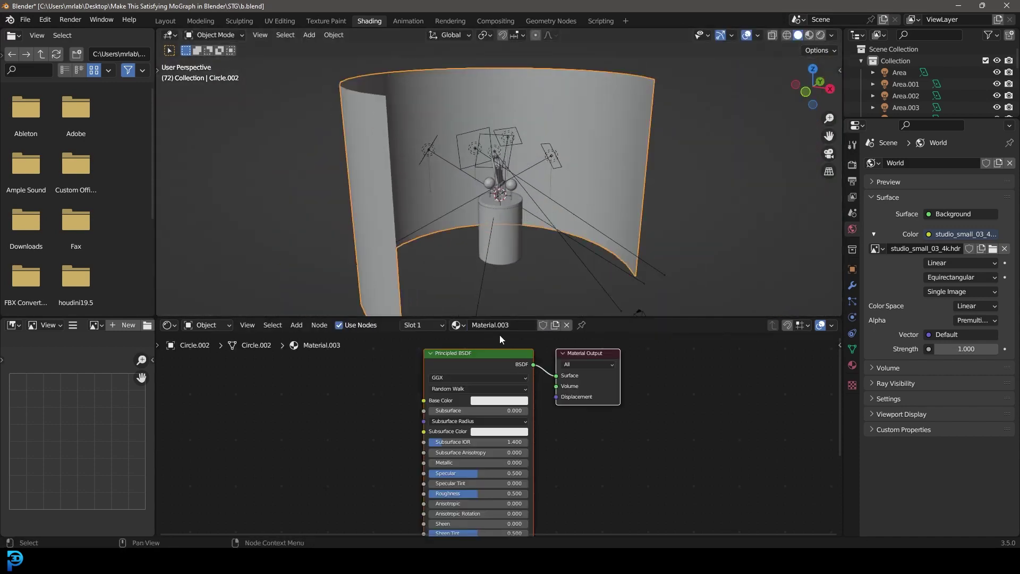
pyautogui.click(493, 401)
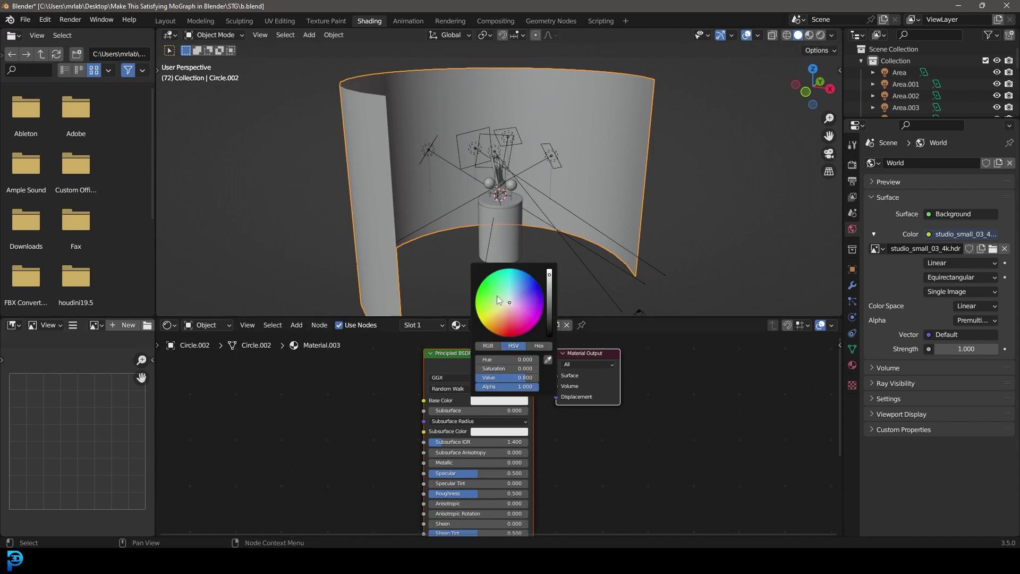
pyautogui.moveTo(498, 299); pyautogui.dragTo(490, 300)
pyautogui.scroll(-6, 513, 305)
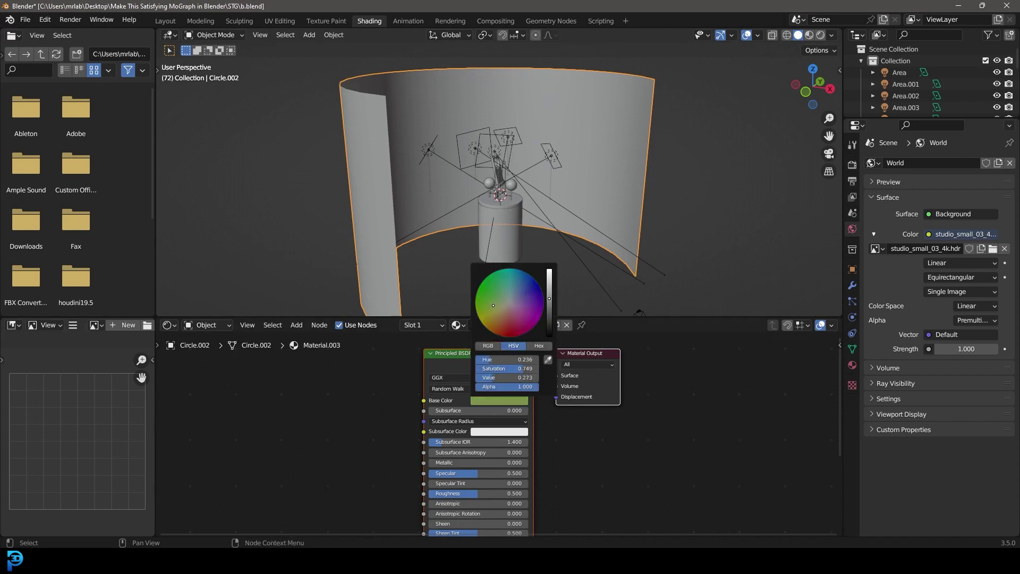
# Preview through the camera in rendered shading and darken the green to HSV 0.215/0.726/0.234
pyautogui.moveTo(568, 145); pyautogui.dragTo(556, 146, button='middle')
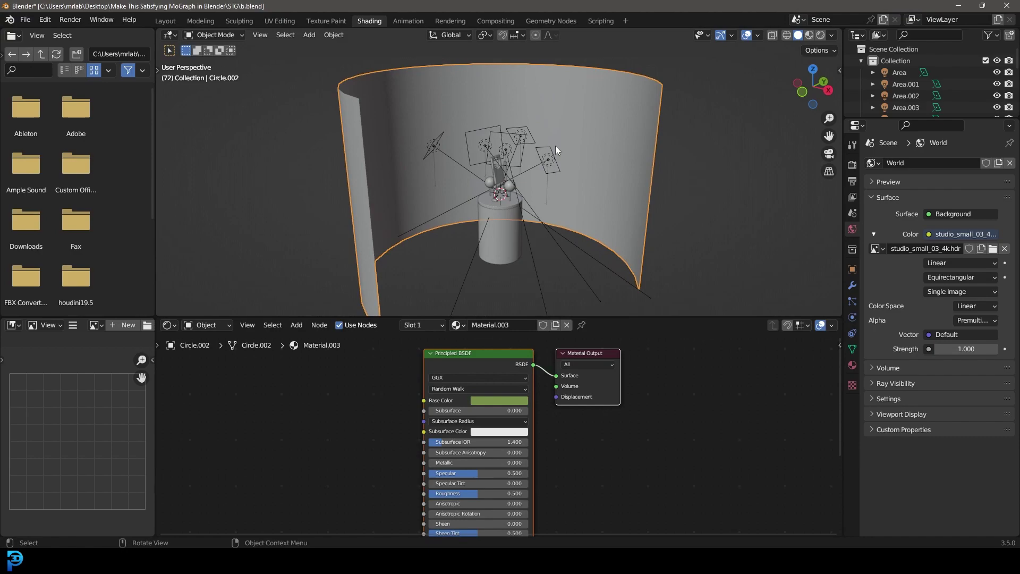
pyautogui.press('KP_0')
pyautogui.press('z')
pyautogui.click(568, 104)
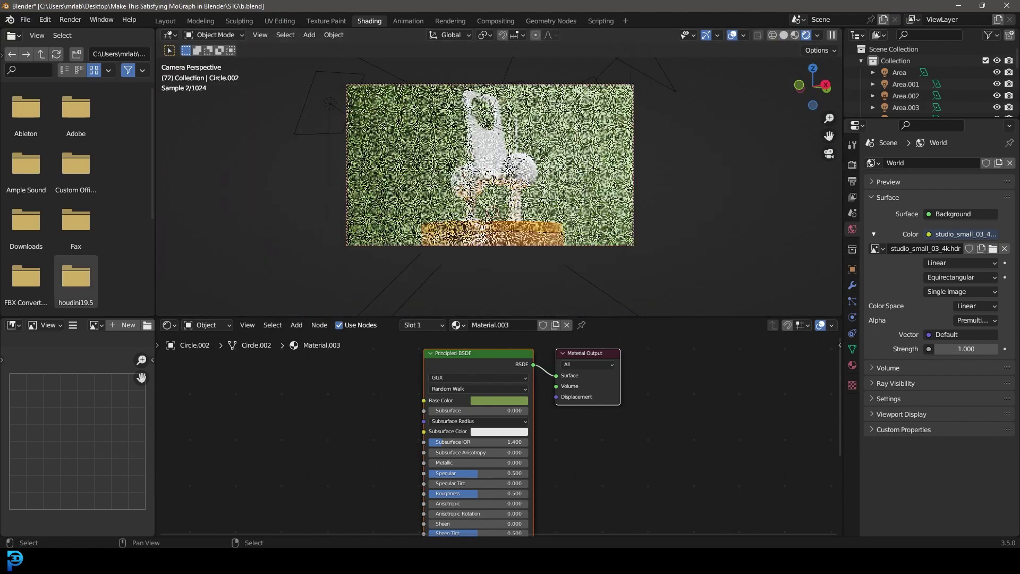
pyautogui.click(506, 402)
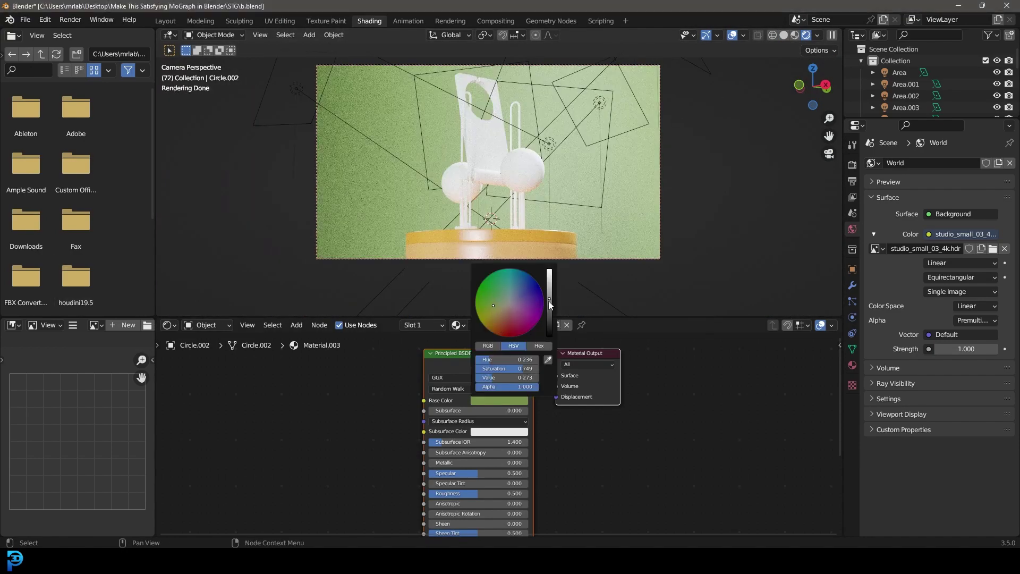
pyautogui.moveTo(550, 305); pyautogui.dragTo(550, 302)
pyautogui.click(495, 307)
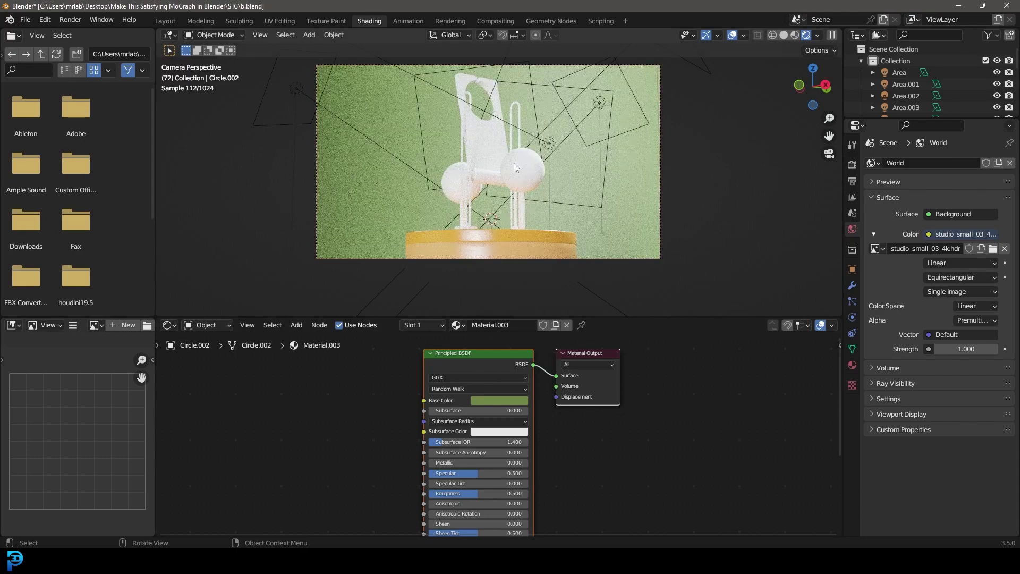
pyautogui.scroll(2, 499, 162)
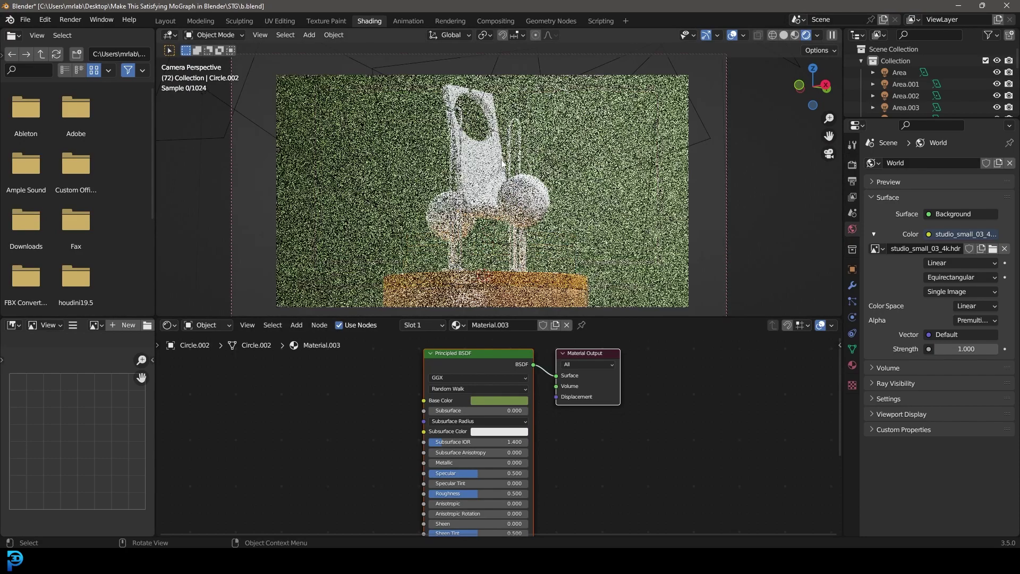
# Back in solid shading, give the torus rods a new material named 'copper'
pyautogui.press('z')
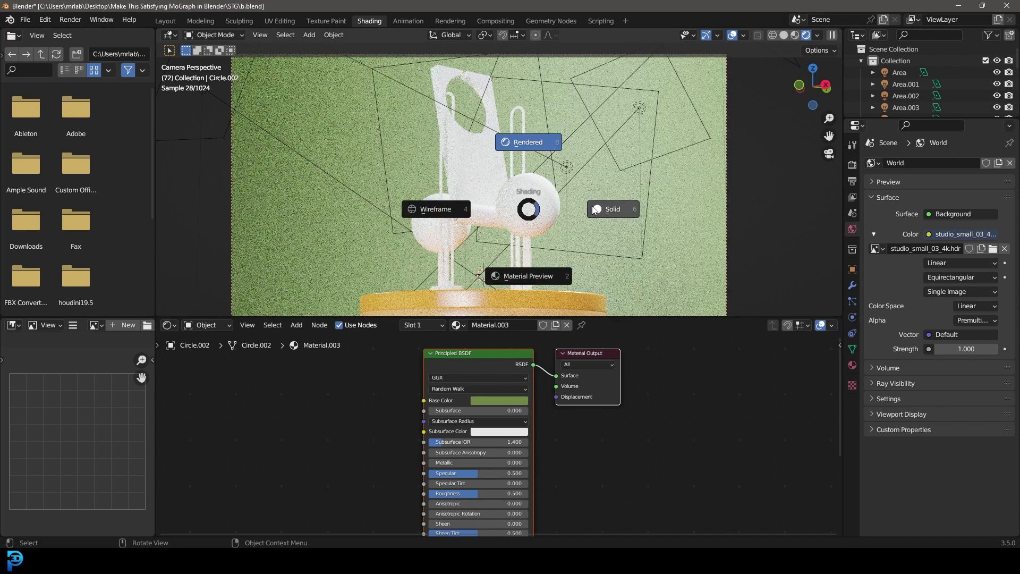
pyautogui.click(594, 210)
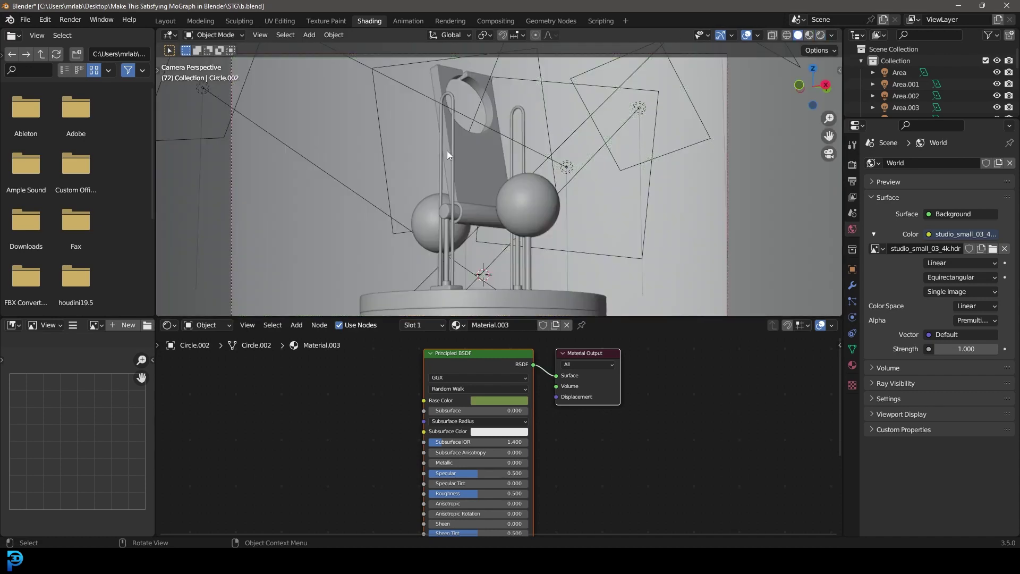
pyautogui.click(452, 149)
pyautogui.scroll(3, 445, 236)
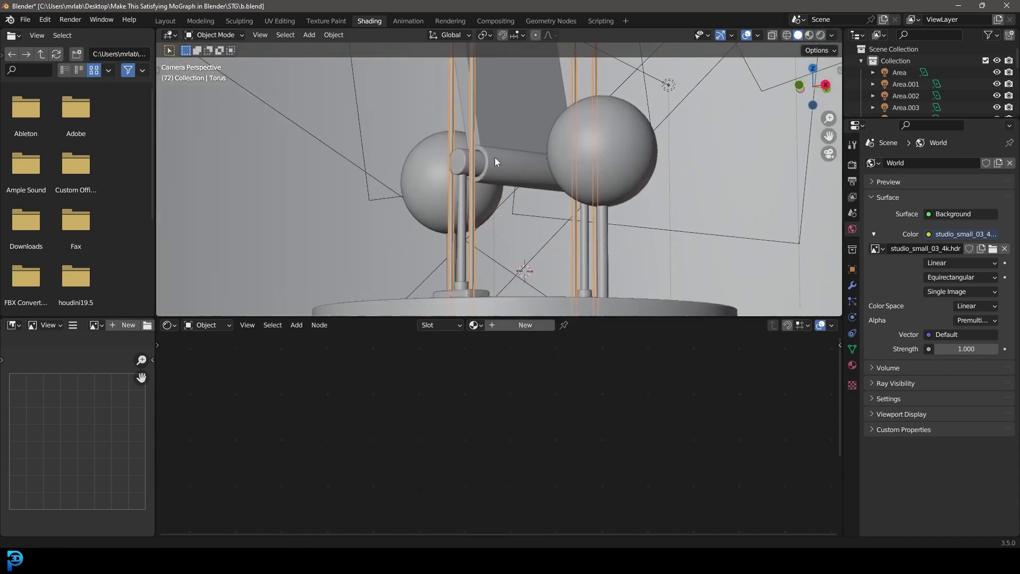
pyautogui.scroll(2, 495, 162)
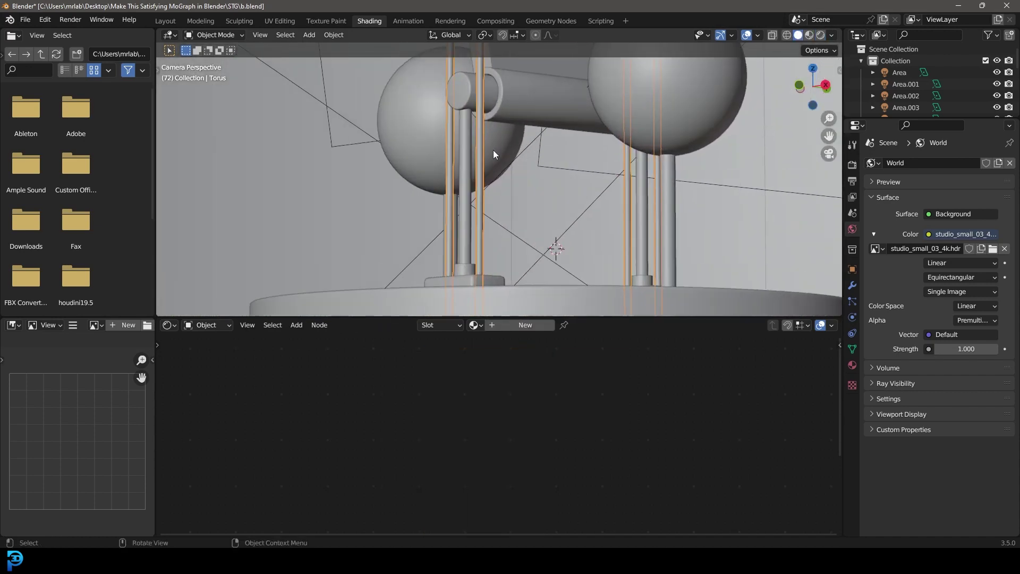
pyautogui.click(511, 323)
pyautogui.doubleClick(498, 323)
pyautogui.write('copper')
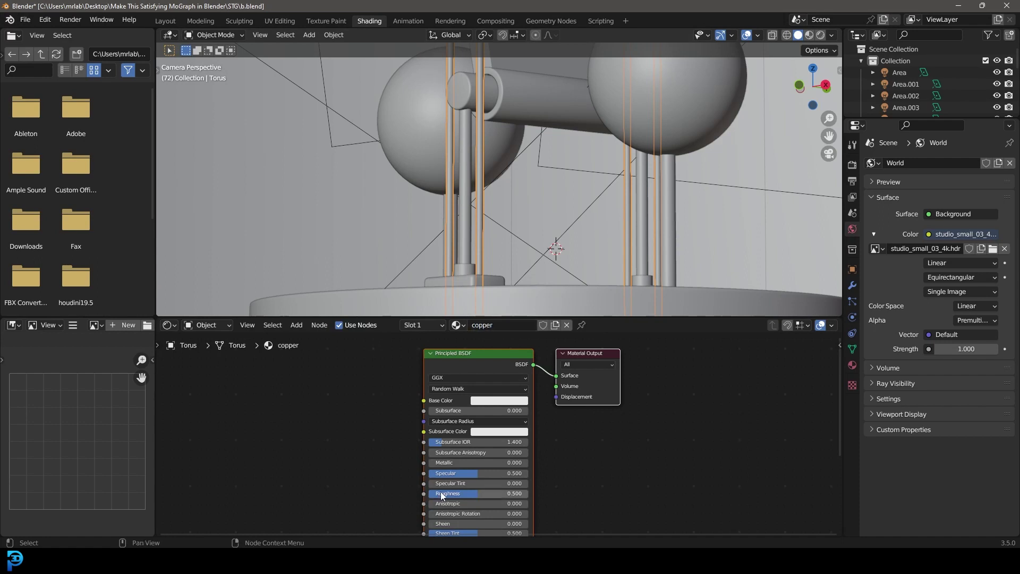
# Make copper a fully metallic, darker orange-red with roughness 0.234, checking it in Rendered view
pyautogui.click(499, 400)
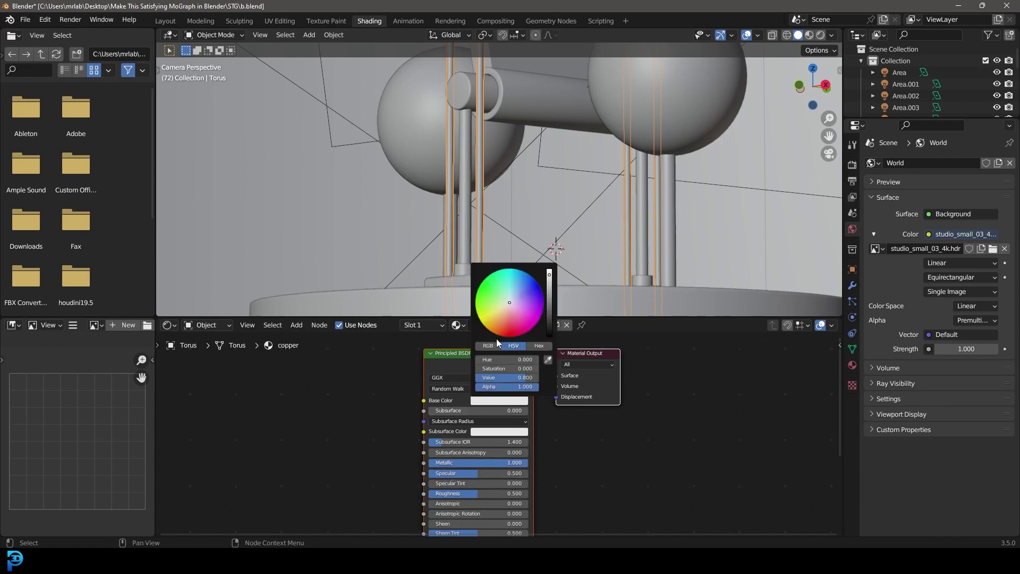
pyautogui.moveTo(496, 339); pyautogui.dragTo(503, 324)
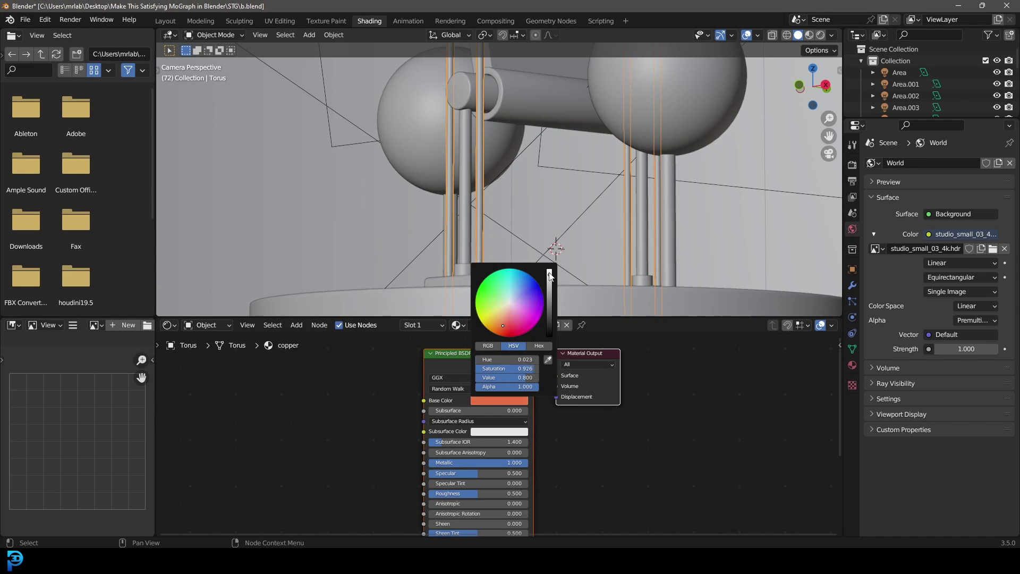
pyautogui.moveTo(549, 273); pyautogui.dragTo(550, 279)
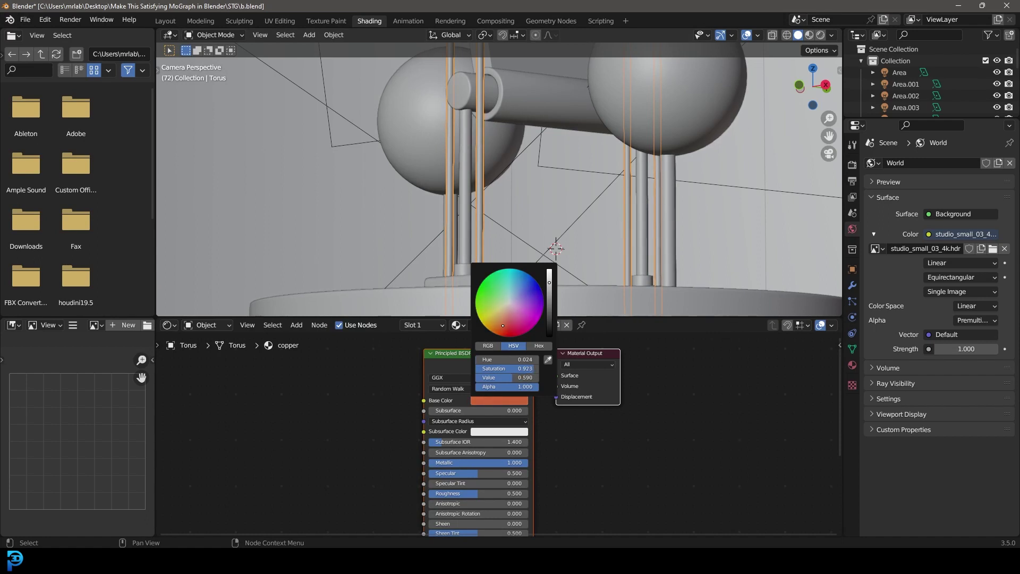
pyautogui.scroll(-3, 507, 219)
pyautogui.press('z')
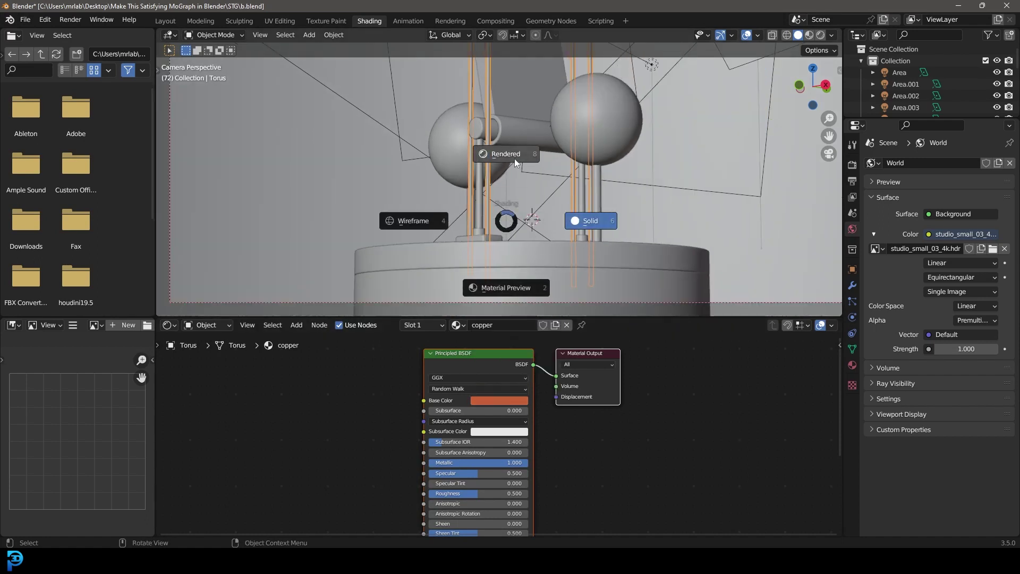
pyautogui.click(515, 158)
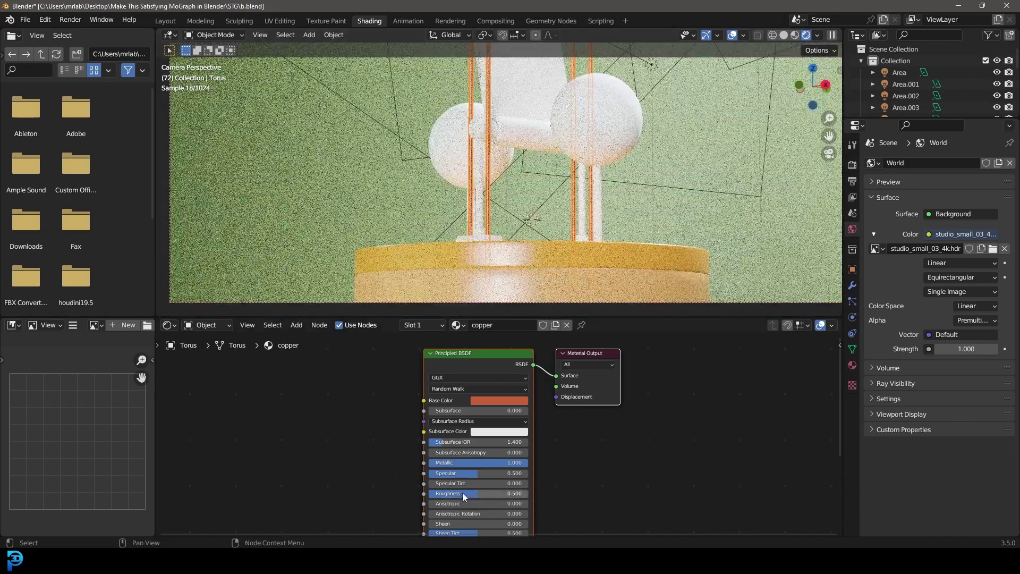
pyautogui.moveTo(478, 493); pyautogui.dragTo(451, 493)
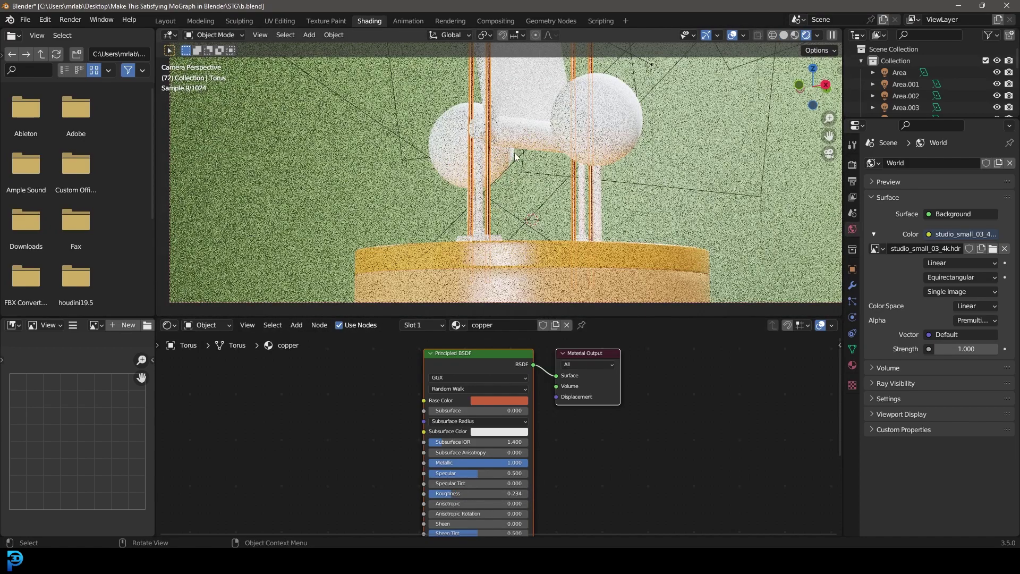
pyautogui.press('z')
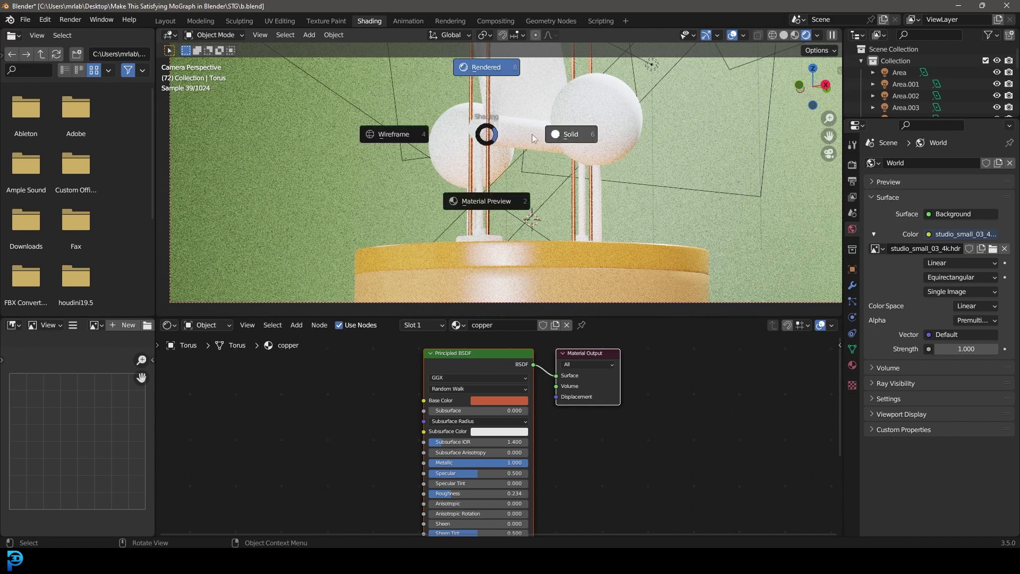
pyautogui.click(567, 132)
pyautogui.scroll(2, 492, 133)
# Select all the cylinder rods
pyautogui.click(484, 148)
pyautogui.scroll(-4, 485, 164)
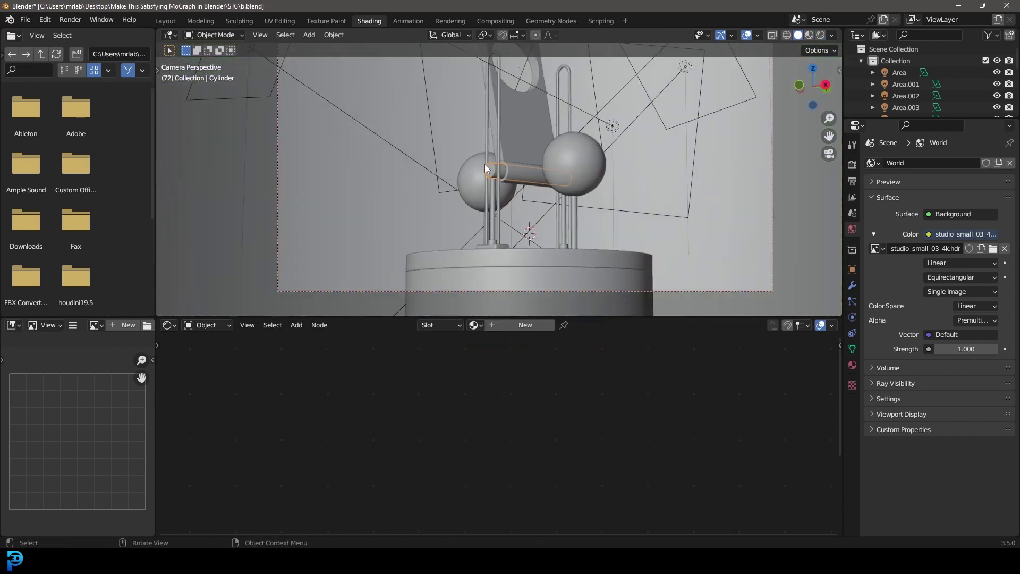
pyautogui.scroll(-3, 482, 129)
pyautogui.scroll(6, 522, 156)
pyautogui.moveTo(495, 245); pyautogui.dragTo(472, 125, button='middle')
pyautogui.scroll(3, 448, 119)
pyautogui.click(444, 186)
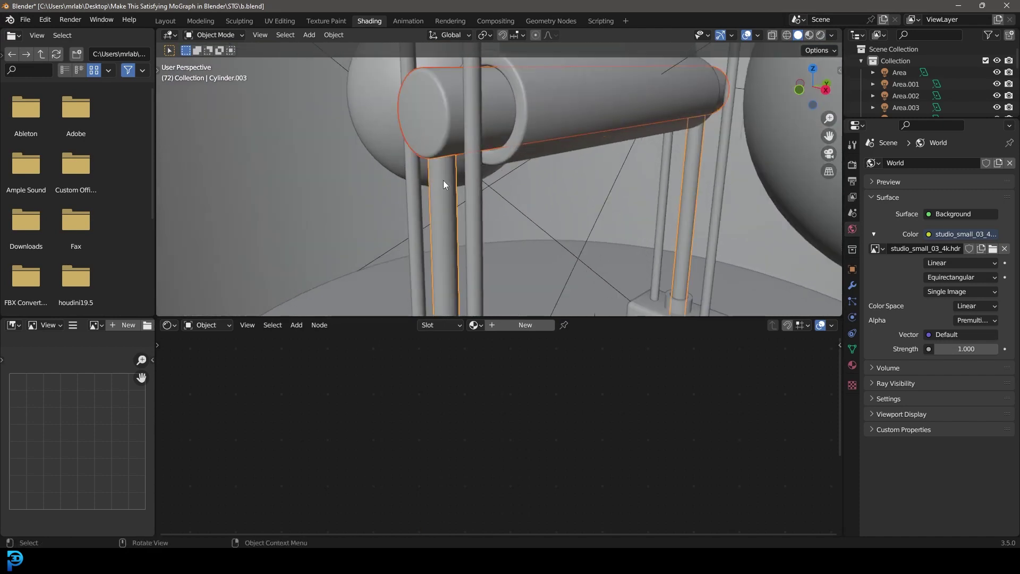
pyautogui.scroll(-4, 443, 181)
pyautogui.moveTo(429, 184); pyautogui.dragTo(493, 235, button='middle')
pyautogui.scroll(-3, 493, 176)
pyautogui.scroll(3, 502, 173)
pyautogui.moveTo(501, 173); pyautogui.dragTo(490, 141, button='middle')
# Make the copper torus active and link its material to the selected rods with Ctrl+L
pyautogui.click(491, 138)
pyautogui.hotkey('ctrl', 'l')
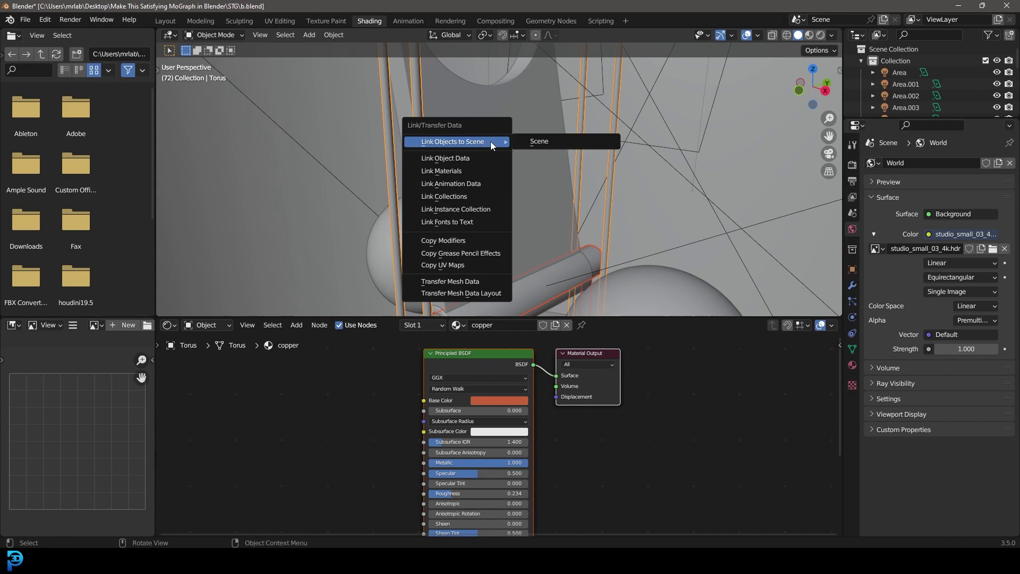
pyautogui.click(469, 171)
pyautogui.moveTo(469, 179)
pyautogui.mouseDown(button='middle')
pyautogui.moveTo(531, 181)
pyautogui.moveTo(554, 200)
pyautogui.moveTo(554, 180)
pyautogui.mouseUp(button='middle')
pyautogui.press('z')
pyautogui.click(633, 176)
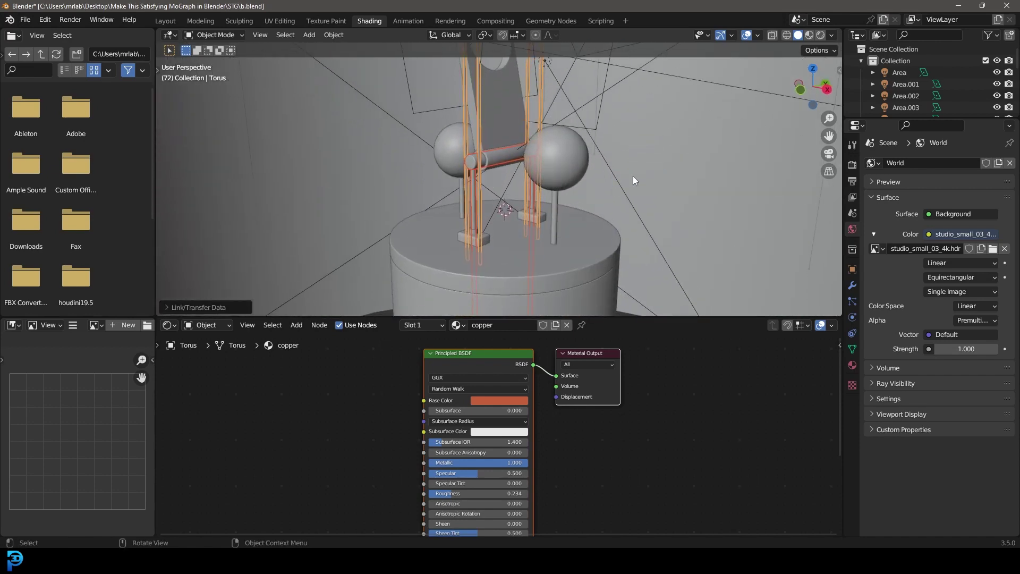
pyautogui.moveTo(632, 176)
pyautogui.mouseDown(button='middle')
pyautogui.moveTo(583, 187)
pyautogui.moveTo(585, 147)
pyautogui.mouseUp(button='middle')
pyautogui.click(572, 173)
# Give the right sphere a new material with an orange base colour
pyautogui.scroll(2, 573, 173)
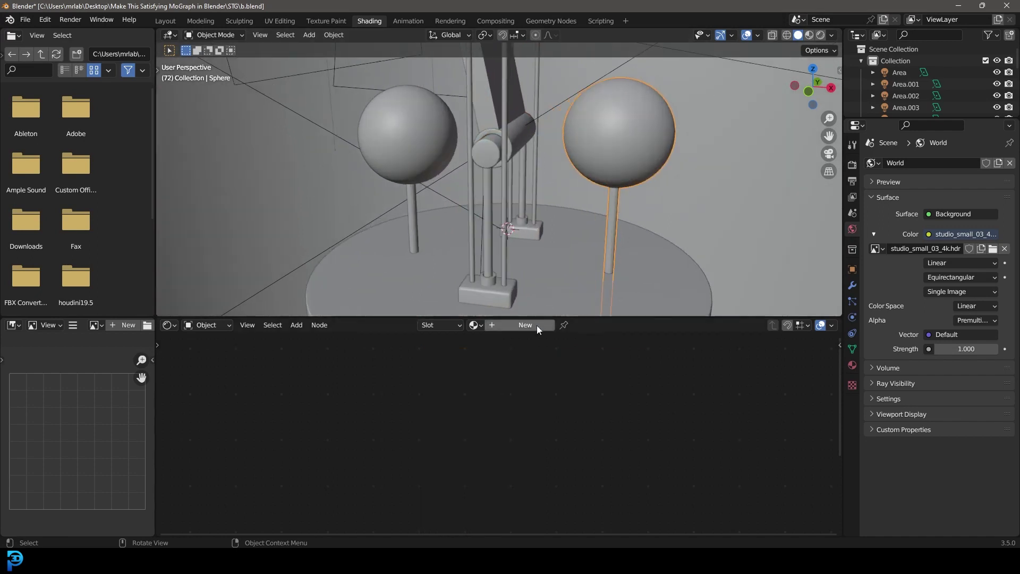
pyautogui.click(536, 326)
pyautogui.click(497, 401)
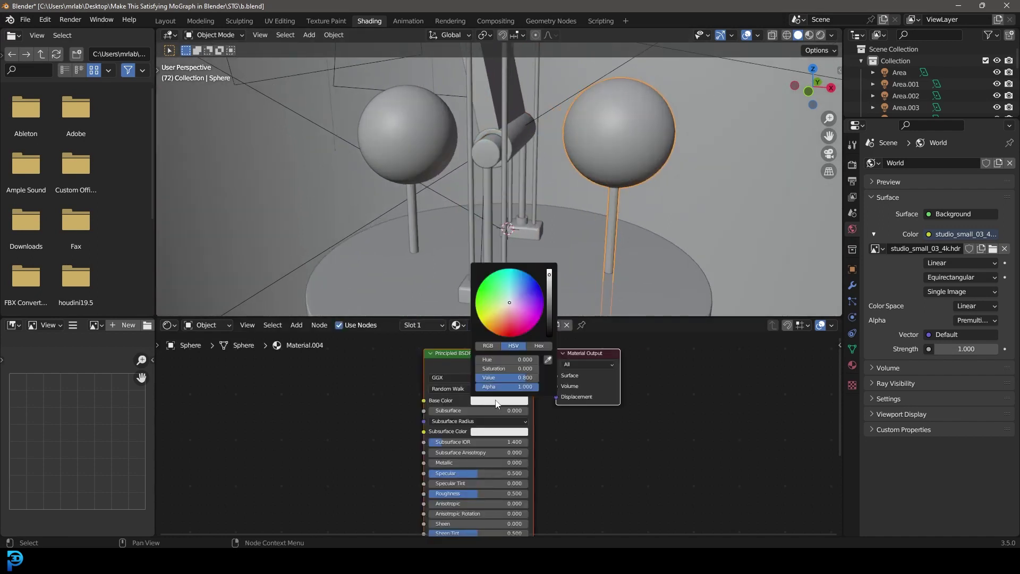
pyautogui.click(497, 327)
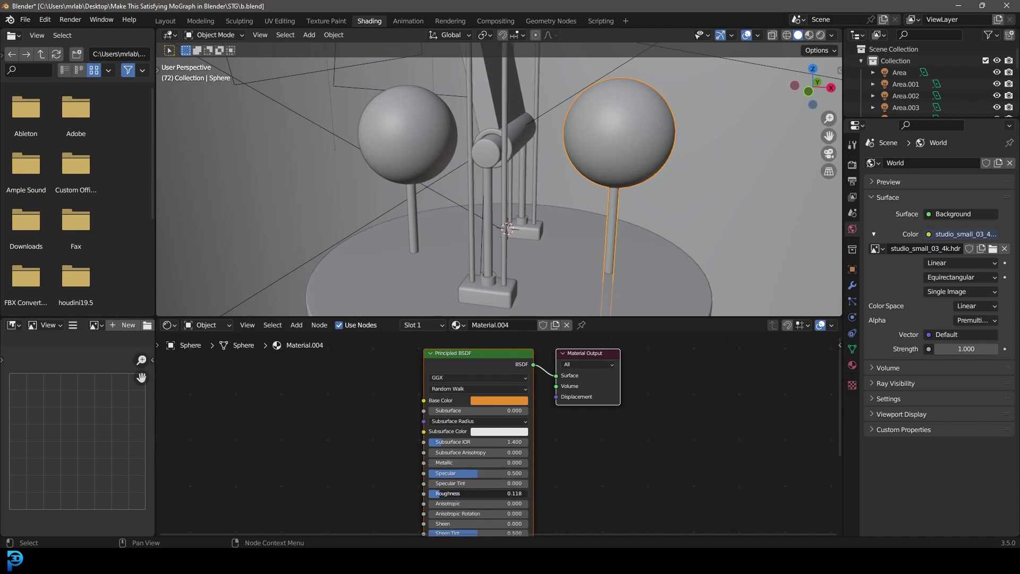
pyautogui.scroll(-3, 561, 176)
# Assign the orange Material.004 to the left sphere
pyautogui.click(852, 365)
pyautogui.click(448, 135)
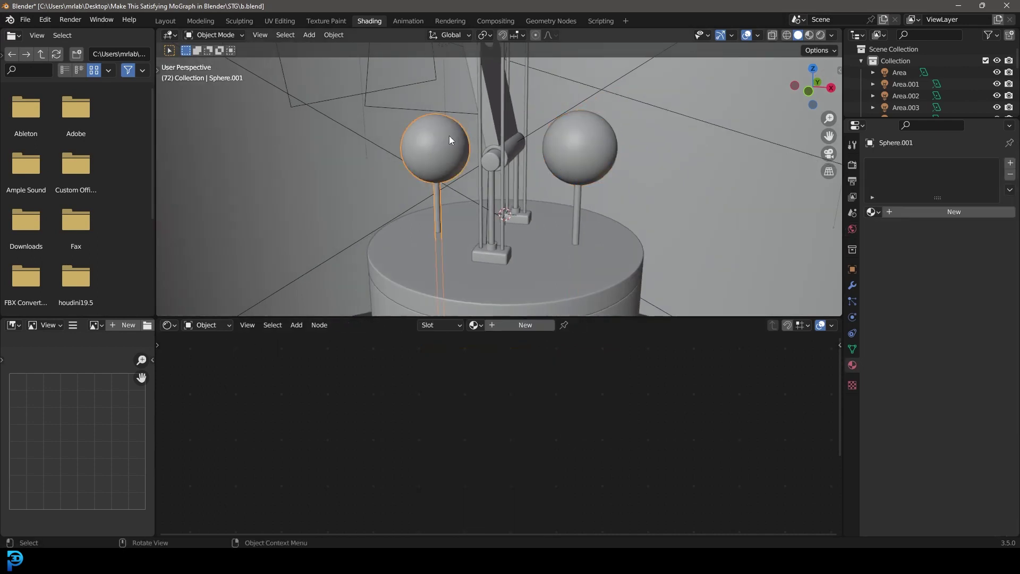
pyautogui.click(871, 212)
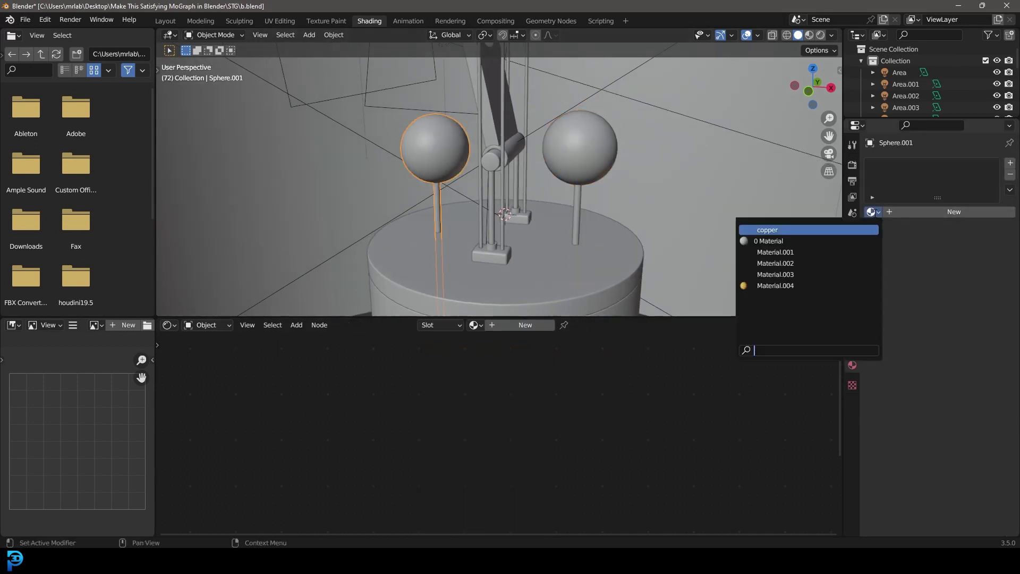
pyautogui.click(787, 286)
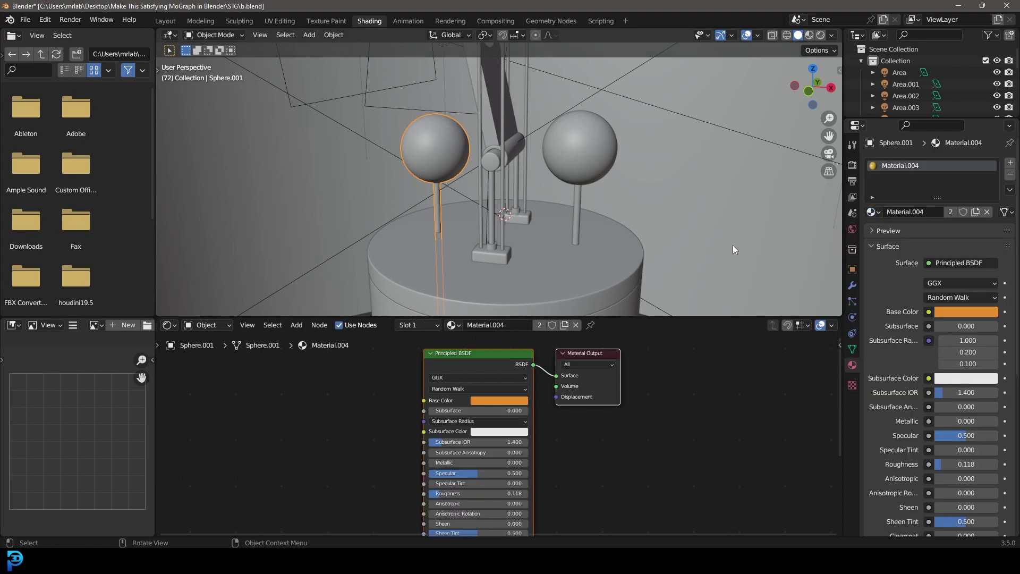
# Add a second material slot holding copper to each sphere
pyautogui.click(553, 122)
pyautogui.click(1011, 166)
pyautogui.click(872, 231)
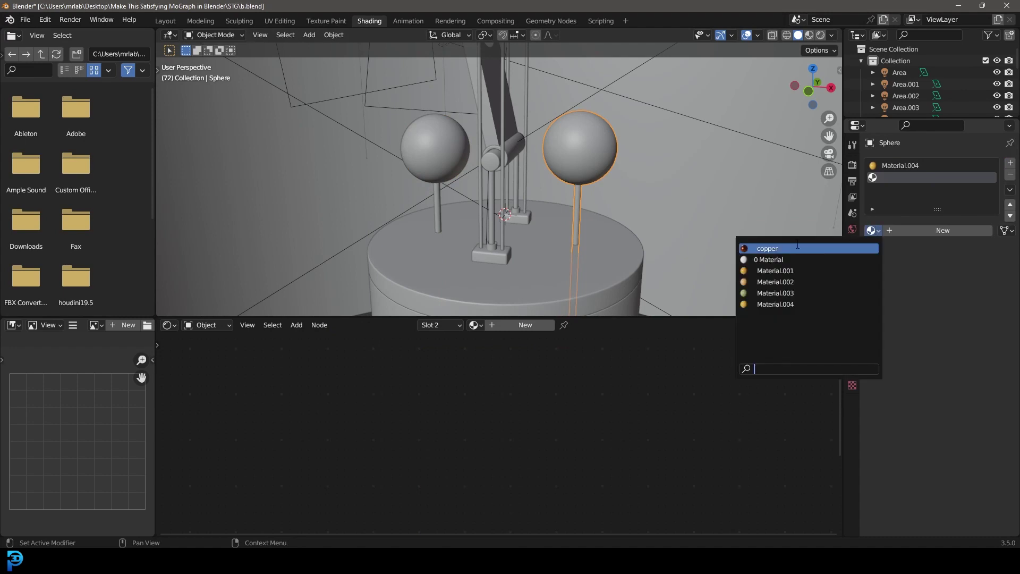
pyautogui.click(797, 248)
pyautogui.click(441, 135)
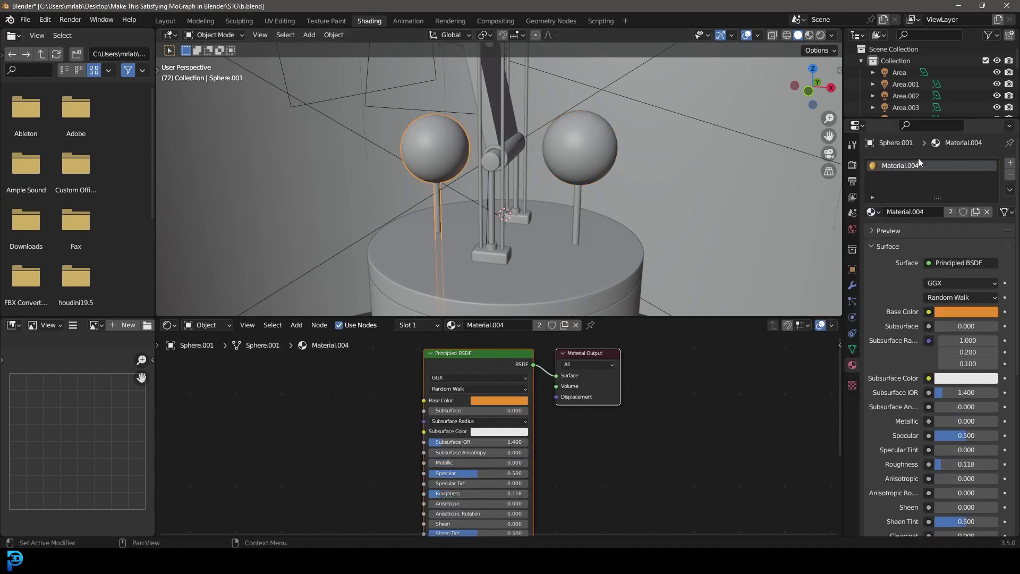
pyautogui.click(1010, 163)
pyautogui.click(875, 231)
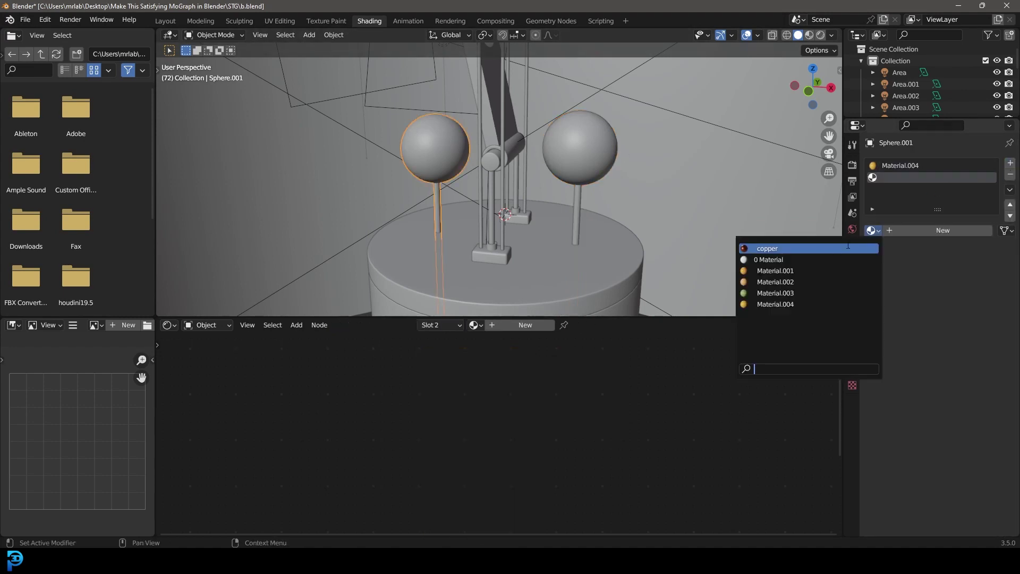
pyautogui.click(783, 249)
pyautogui.moveTo(565, 162); pyautogui.dragTo(629, 152, button='middle')
pyautogui.keyDown('shift'); pyautogui.click(585, 145); pyautogui.keyUp('shift')
# In Edit Mode, assign the copper slot to both spheres' connected stem geometry, leaving heads orange
pyautogui.press('Tab')
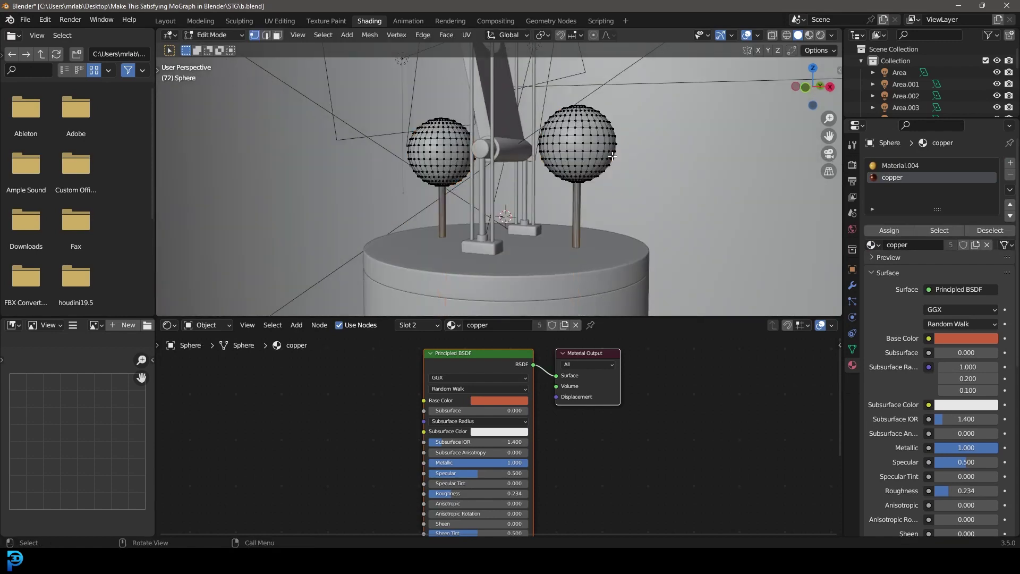
pyautogui.press('z')
pyautogui.click(371, 269)
pyautogui.scroll(-4, 426, 285)
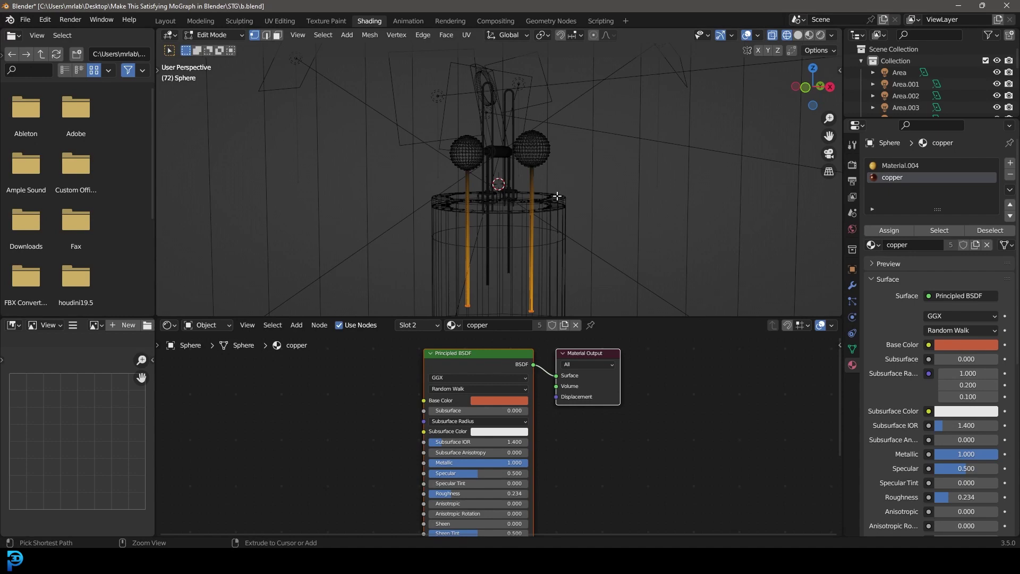
pyautogui.hotkey('ctrl', 'l')
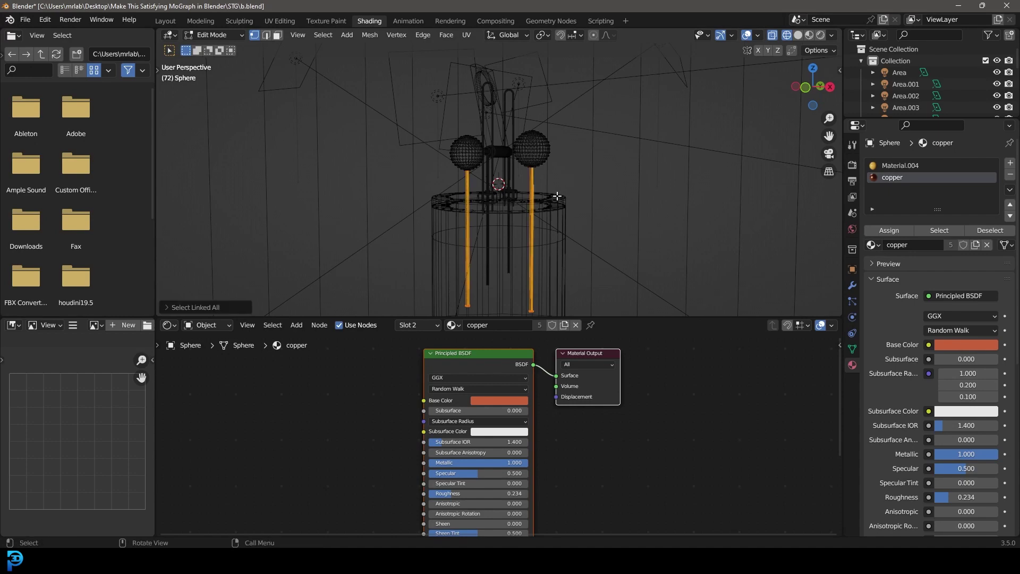
pyautogui.click(884, 235)
pyautogui.scroll(2, 582, 192)
pyautogui.hotkey('shift', 'z')
pyautogui.scroll(4, 582, 189)
pyautogui.press('Tab')
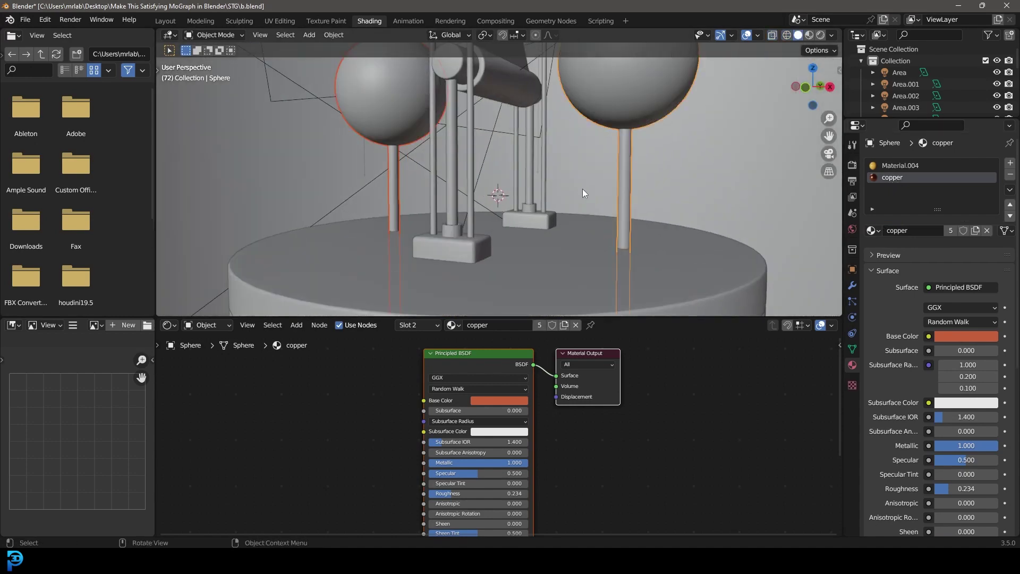
pyautogui.scroll(-4, 551, 197)
pyautogui.scroll(3, 560, 209)
# Preview the scene through the camera in Rendered shading and select Material.004
pyautogui.press('z')
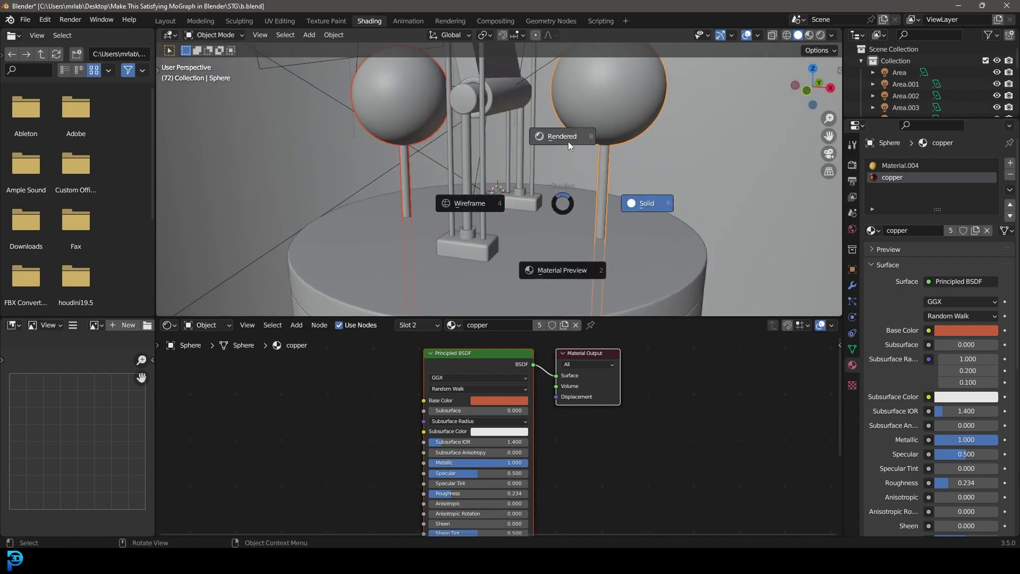
pyautogui.click(565, 137)
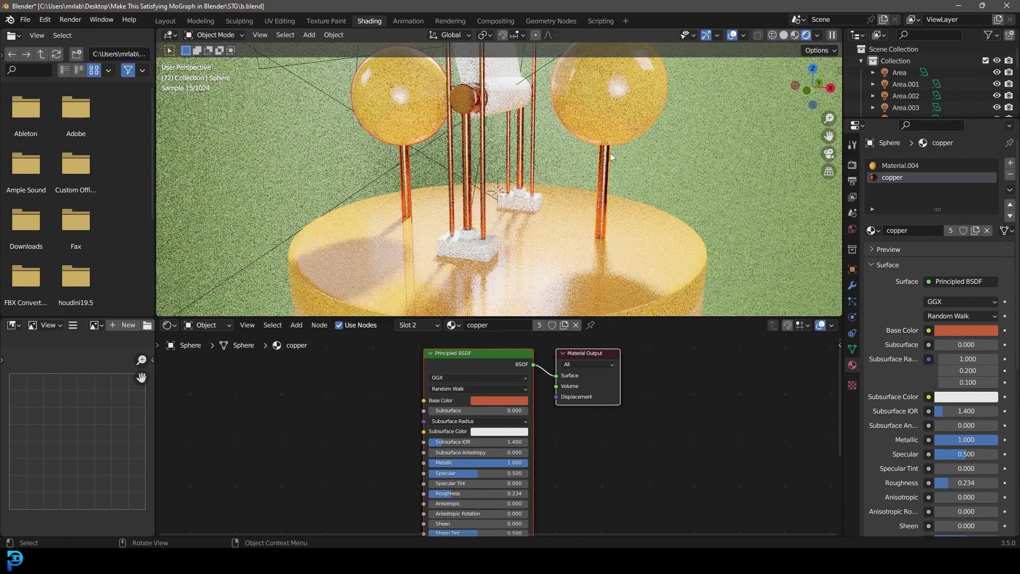
pyautogui.press('KP_0')
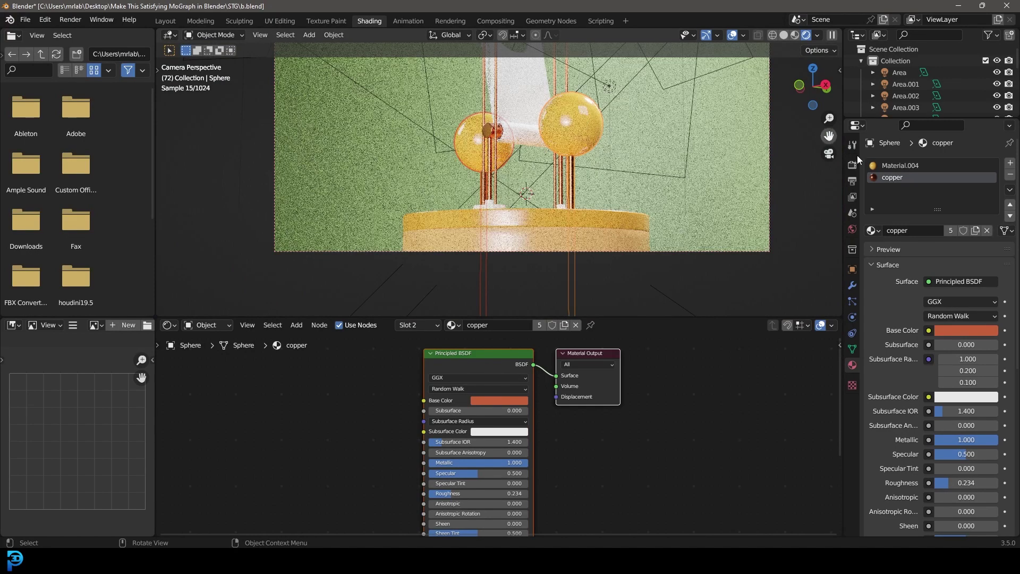
pyautogui.click(902, 165)
pyautogui.press('`')
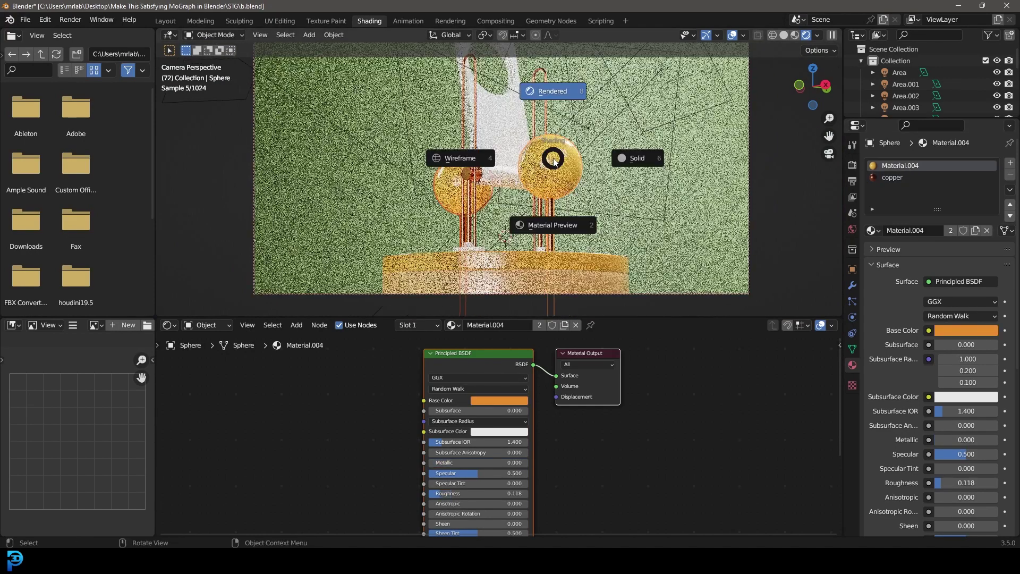
pyautogui.click(553, 223)
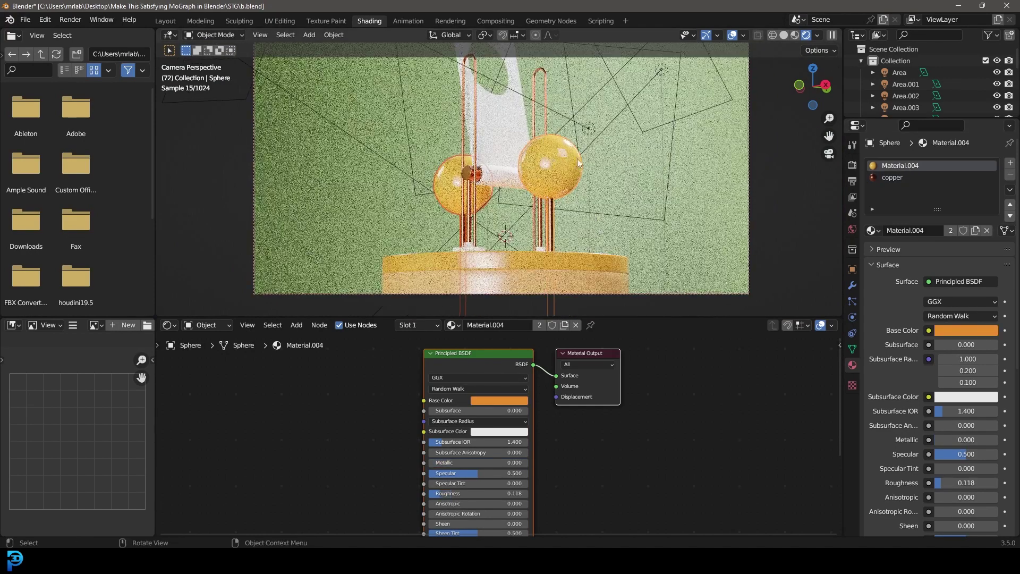
# Change Material.004's base colour to red, then return to solid shading
pyautogui.click(499, 400)
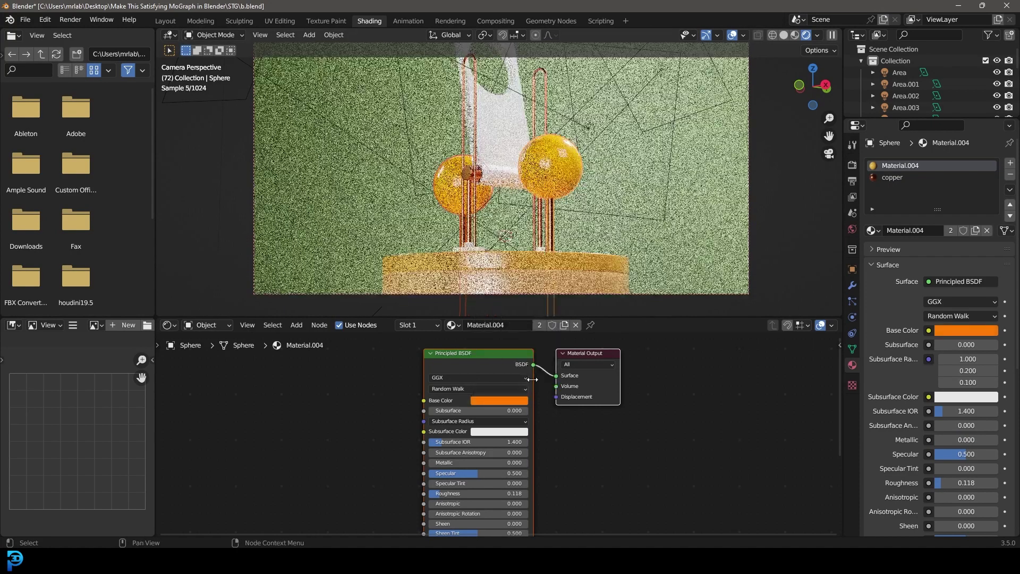
pyautogui.click(500, 400)
pyautogui.click(534, 293)
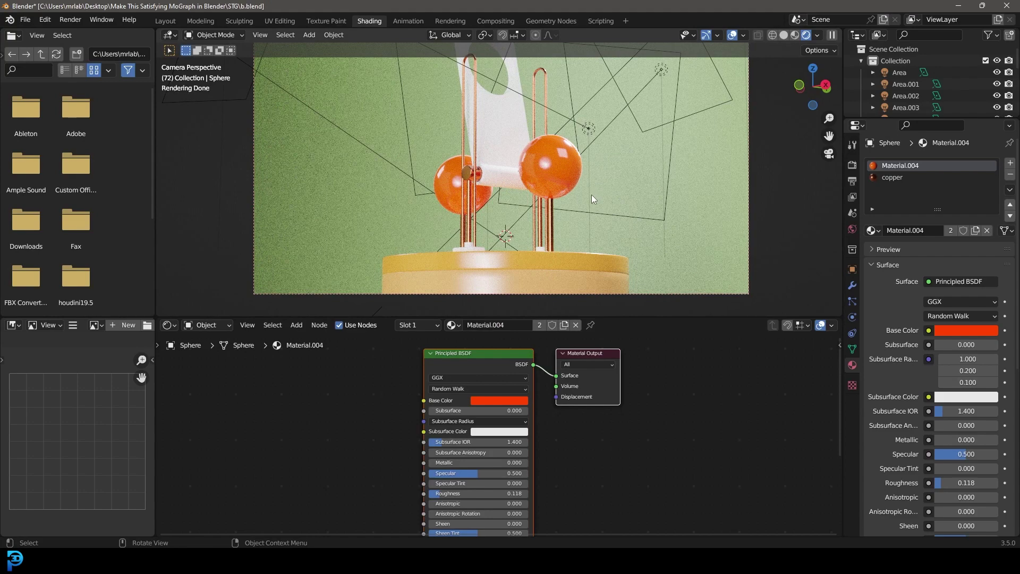
pyautogui.press('z')
pyautogui.click(688, 200)
pyautogui.moveTo(687, 199)
pyautogui.mouseDown(button='middle')
pyautogui.moveTo(515, 209)
pyautogui.moveTo(535, 251)
pyautogui.mouseUp(button='middle')
pyautogui.scroll(3, 535, 255)
pyautogui.moveTo(508, 212); pyautogui.dragTo(472, 228, button='middle')
# Assign the existing orange Material.001 to the two base blocks
pyautogui.click(463, 226)
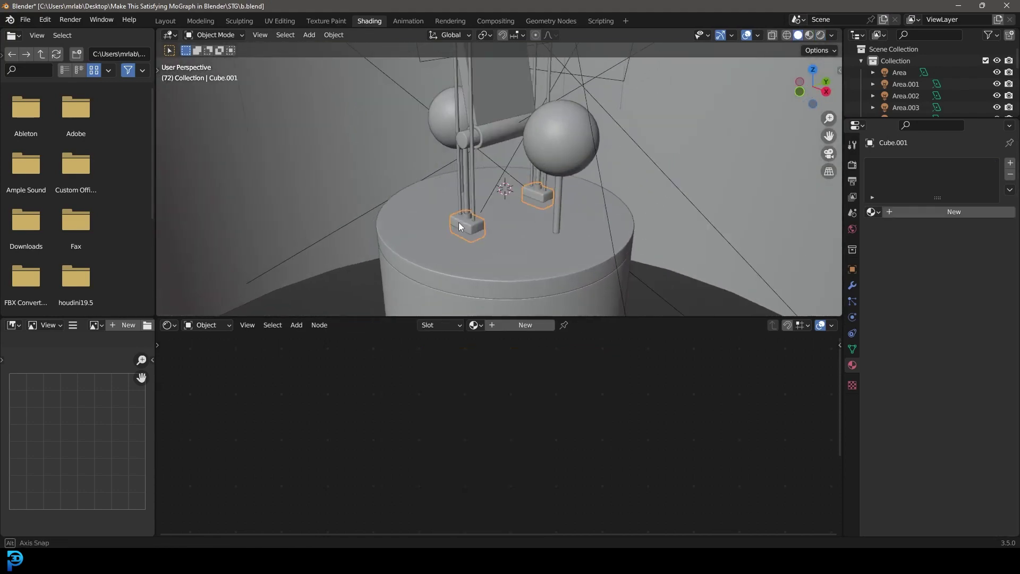
pyautogui.click(475, 325)
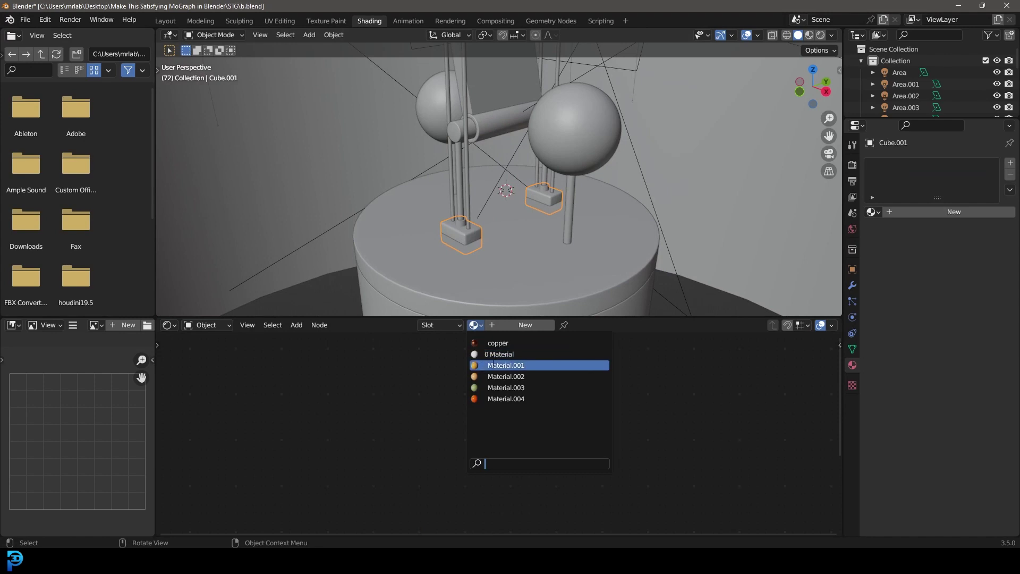
pyautogui.click(494, 365)
pyautogui.keyDown('shift'); pyautogui.moveTo(511, 258); pyautogui.dragTo(593, 177, button='middle'); pyautogui.keyUp('shift')
pyautogui.scroll(2, 594, 177)
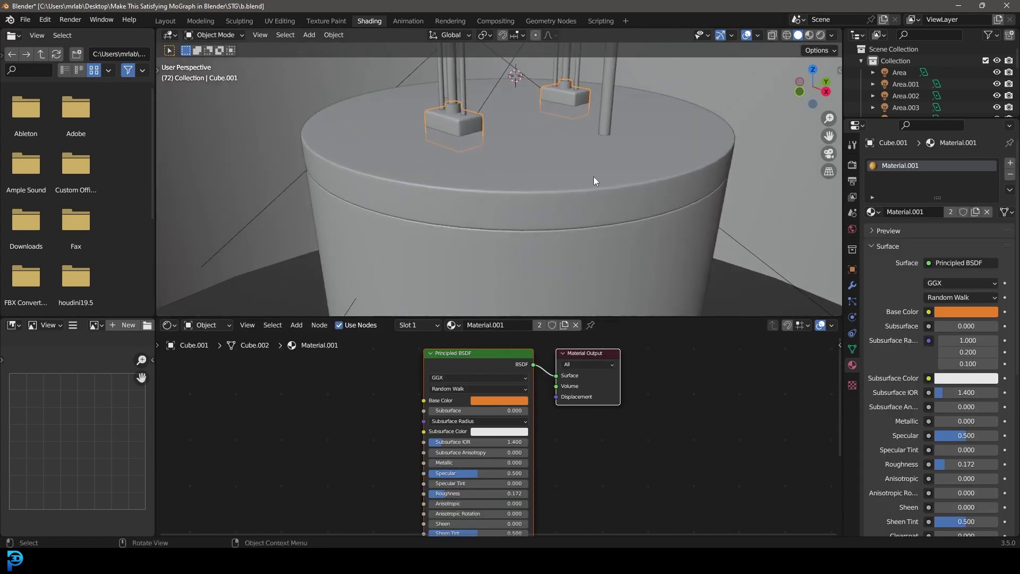
pyautogui.scroll(-4, 566, 175)
# Give the tall plate a new material named 'slab'
pyautogui.moveTo(496, 153); pyautogui.dragTo(502, 174, button='middle')
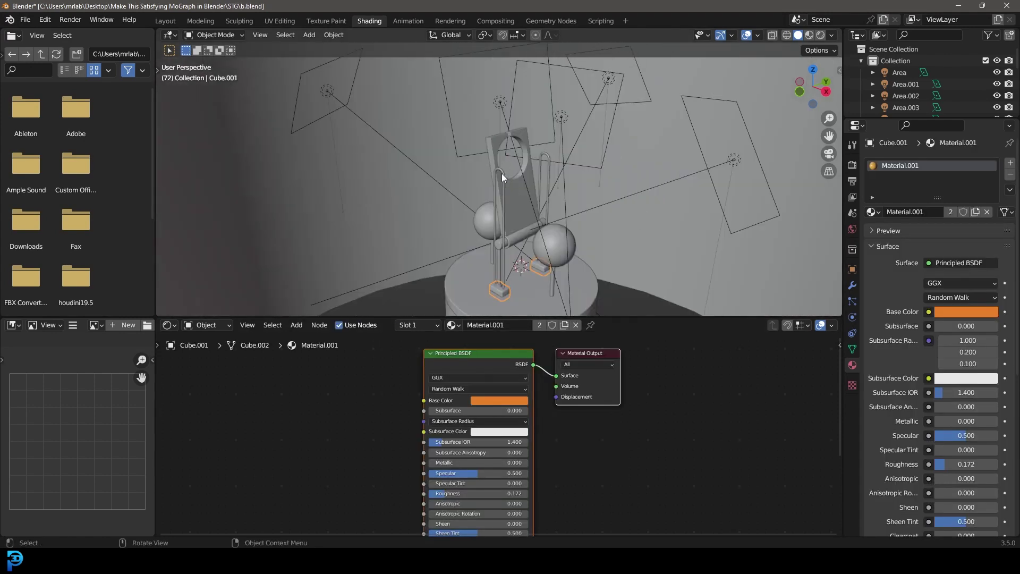
pyautogui.scroll(3, 522, 193)
pyautogui.click(526, 235)
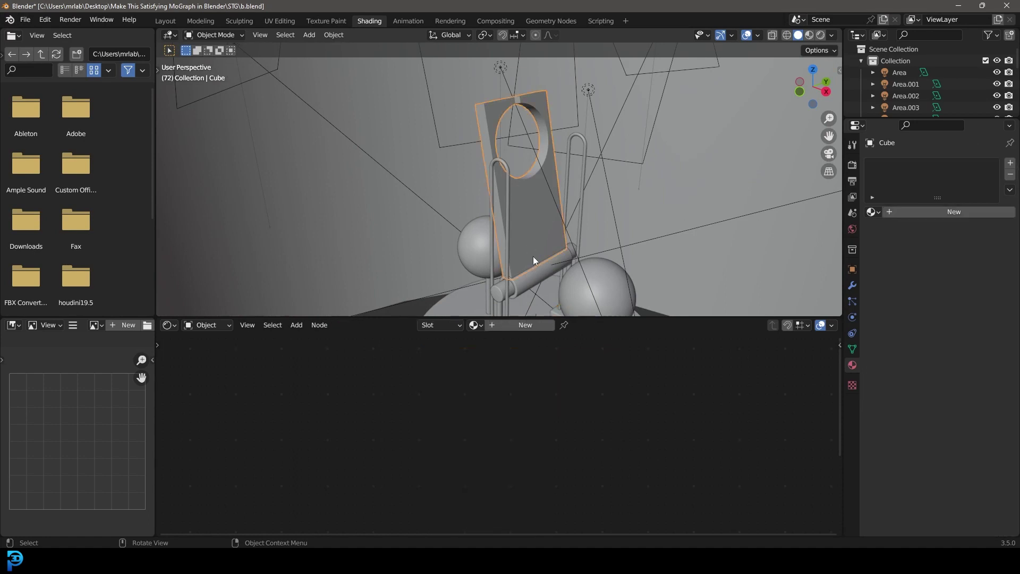
pyautogui.moveTo(534, 257); pyautogui.dragTo(534, 287, button='middle')
pyautogui.click(504, 325)
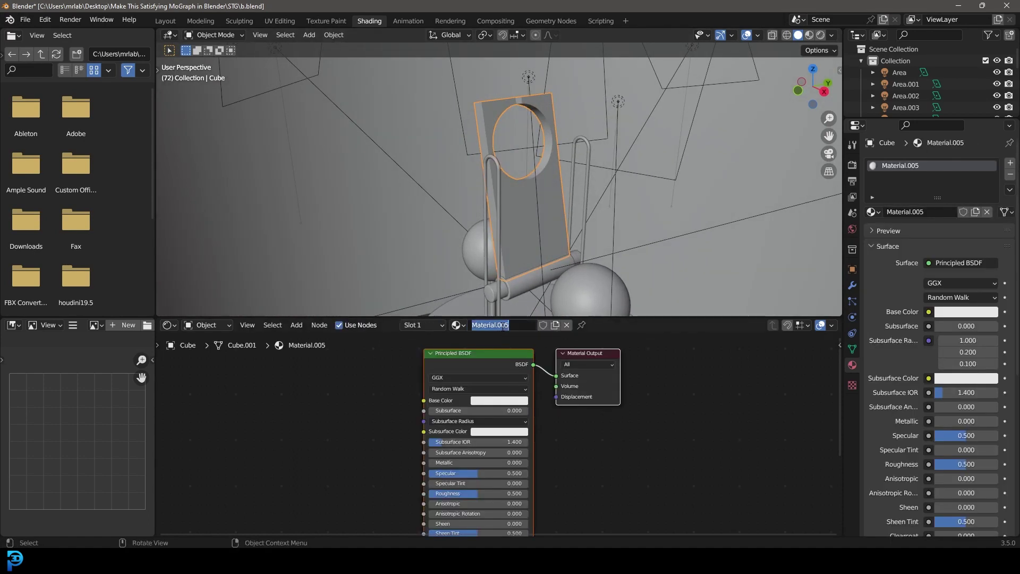
pyautogui.write('slab')
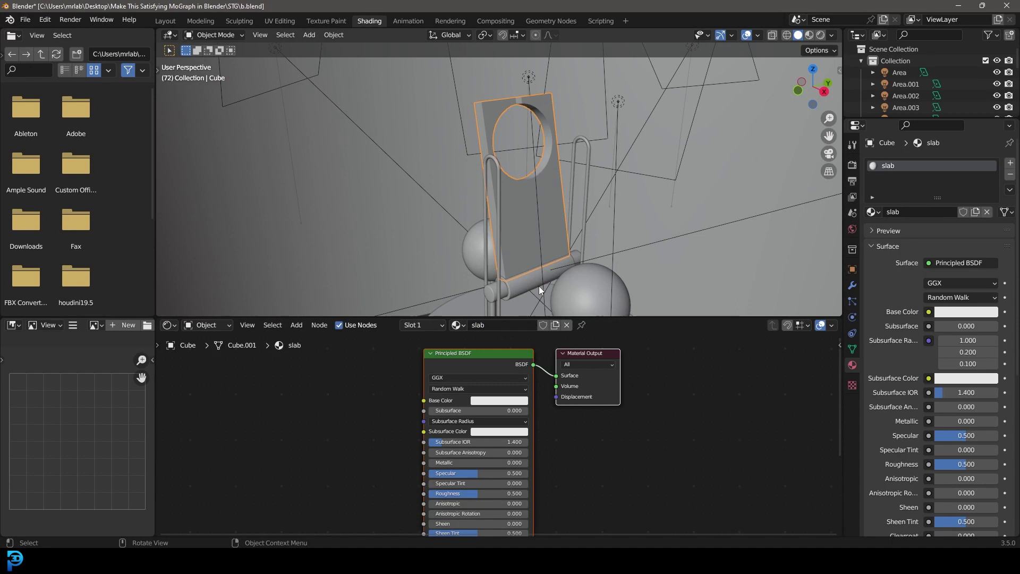
pyautogui.click(525, 291)
pyautogui.press('KP_Decimal')
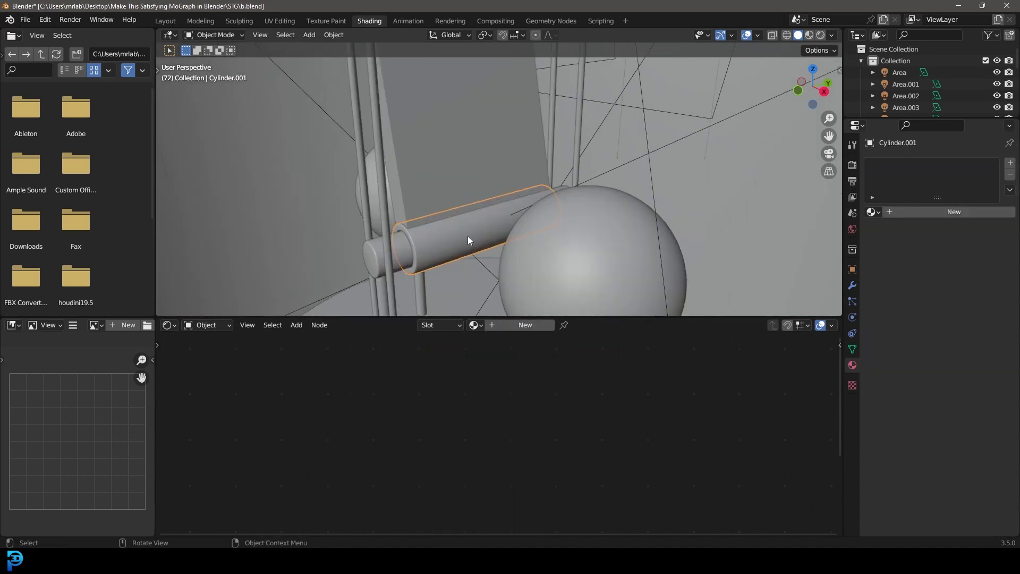
# Pick the slab material and add a Voronoi Texture node to it
pyautogui.click(476, 325)
pyautogui.click(494, 410)
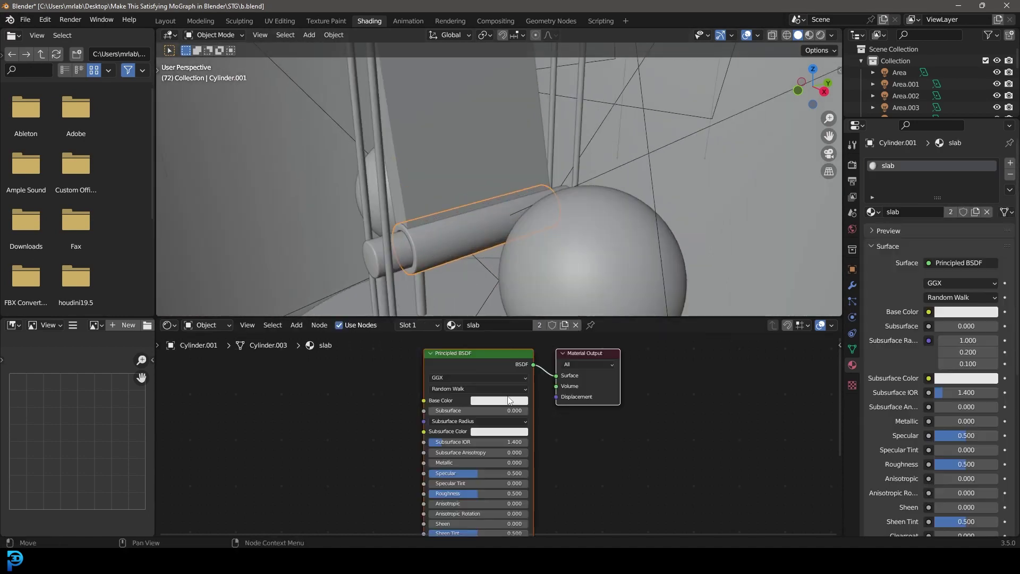
pyautogui.keyDown('ctrl'); pyautogui.hscroll(-5, 486, 406); pyautogui.keyUp('ctrl')
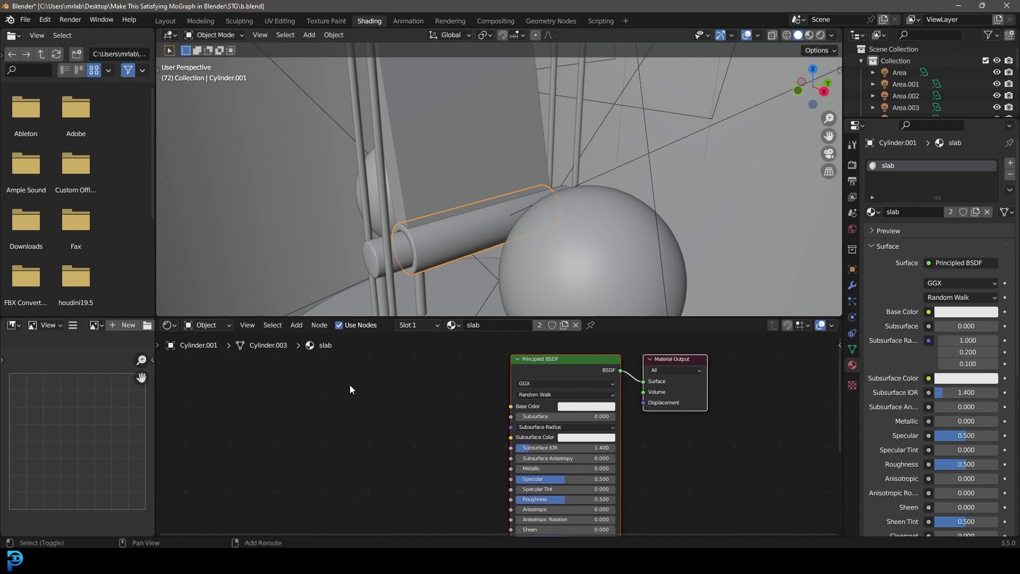
pyautogui.hotkey('shift', 'a')
pyautogui.click(334, 383)
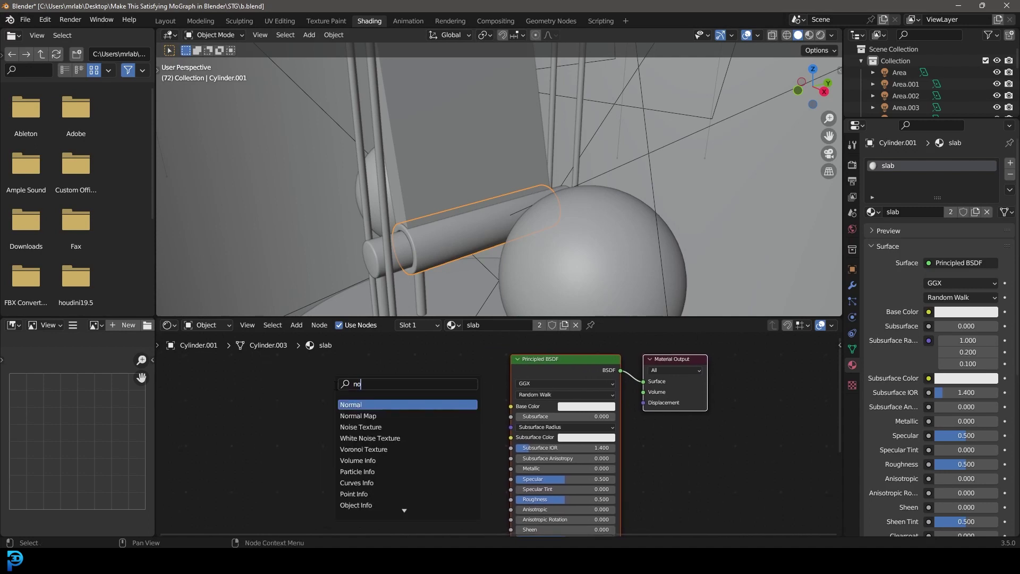
pyautogui.write('voro')
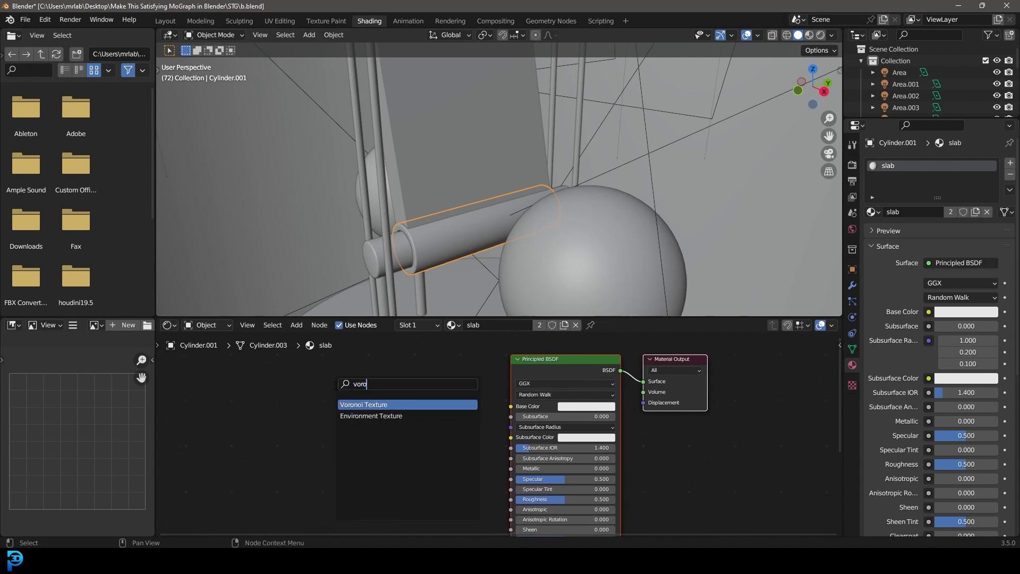
pyautogui.press('Return')
pyautogui.click(321, 385)
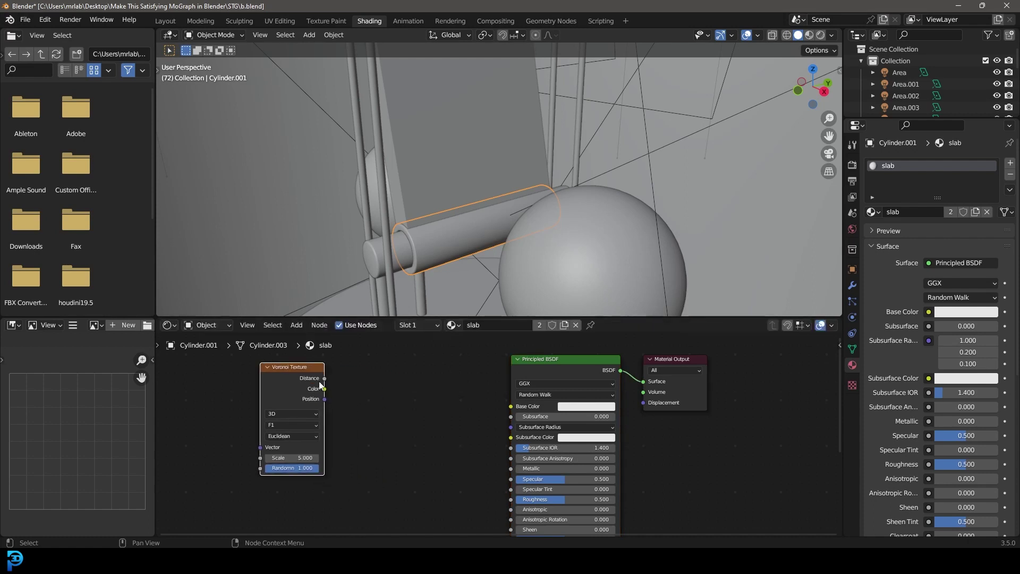
# Add a Musgrave Texture feeding the Base Color and delete the Voronoi node
pyautogui.hotkey('shift', 'a')
pyautogui.click(406, 376)
pyautogui.write('musgr')
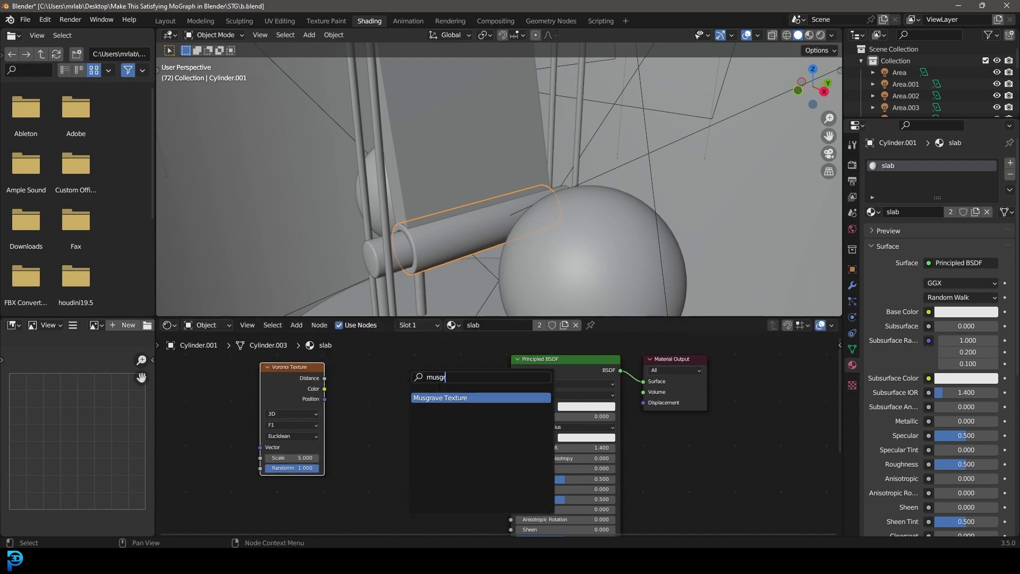
pyautogui.press('Return')
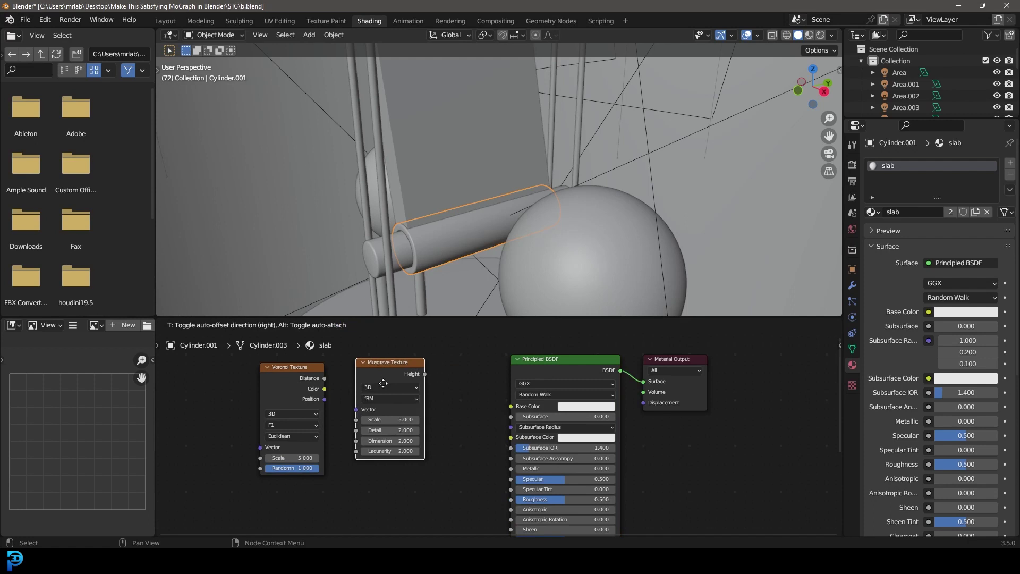
pyautogui.click(372, 382)
pyautogui.moveTo(324, 388); pyautogui.dragTo(330, 412)
pyautogui.click(383, 368)
pyautogui.click(306, 368)
pyautogui.press('x')
pyautogui.moveTo(389, 371); pyautogui.dragTo(511, 406)
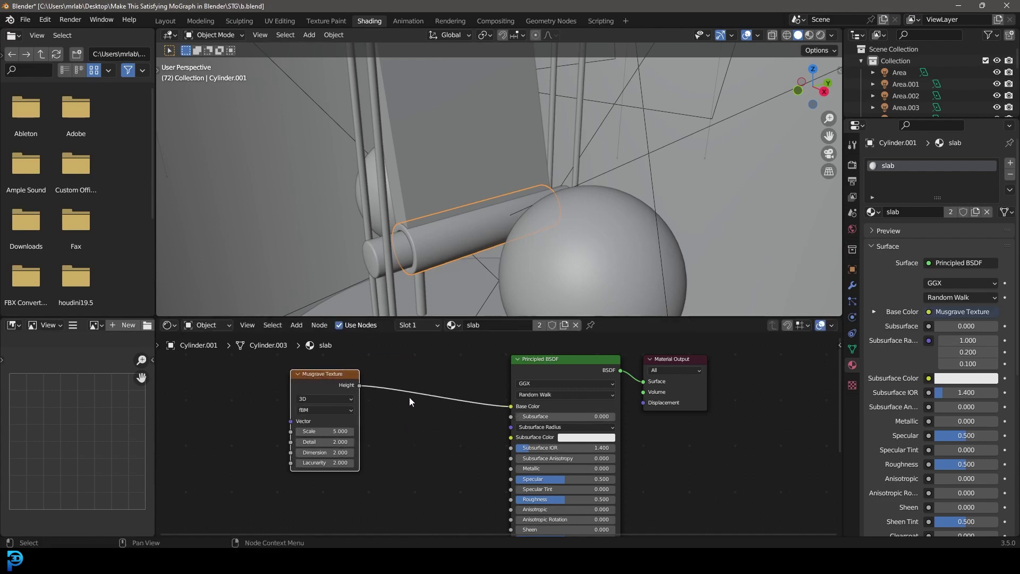
# Preview the camera view in Rendered shading
pyautogui.press('KP_0')
pyautogui.press('z')
pyautogui.click(506, 171)
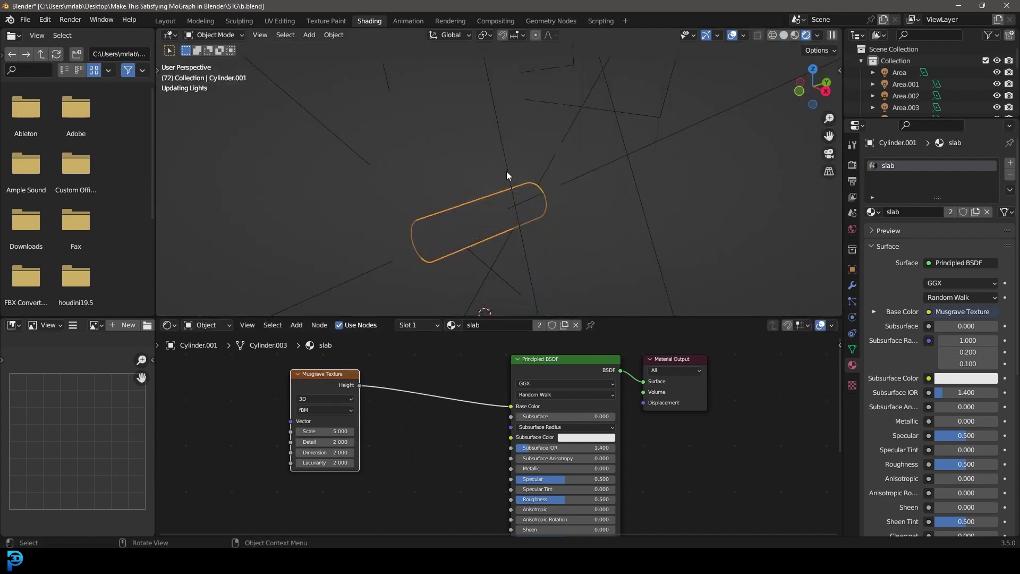
pyautogui.scroll(5, 484, 157)
# Add a Texture Coordinate node and connect its Object output to the Musgrave Vector
pyautogui.moveTo(294, 379); pyautogui.dragTo(445, 399, button='middle')
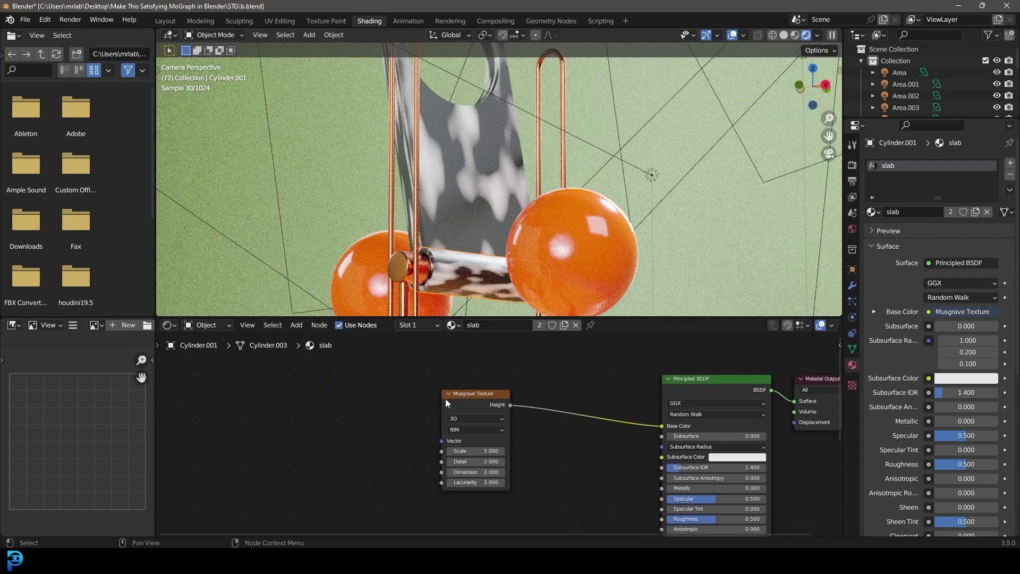
pyautogui.hotkey('shift', 'a')
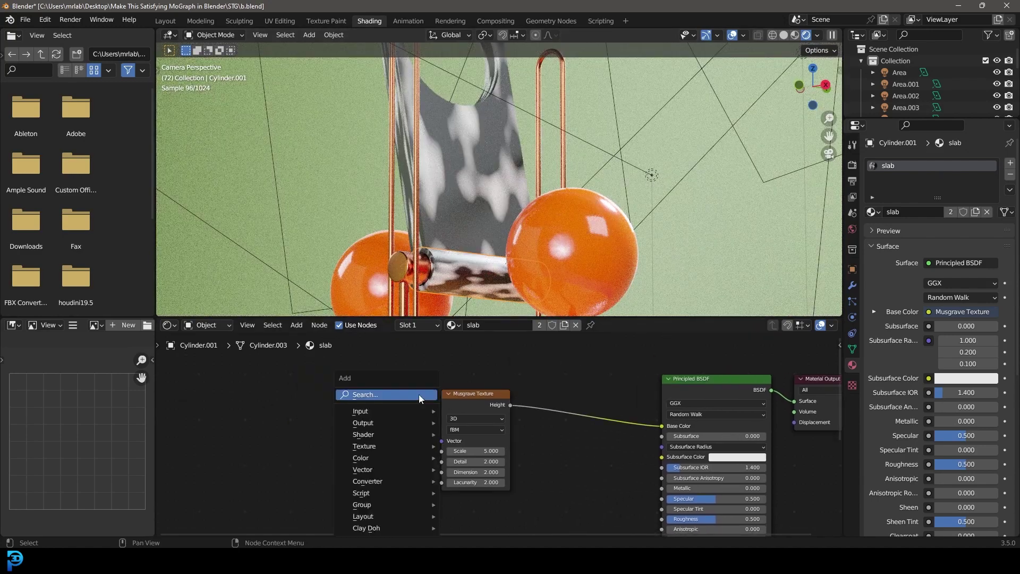
pyautogui.click(420, 394)
pyautogui.write('texture')
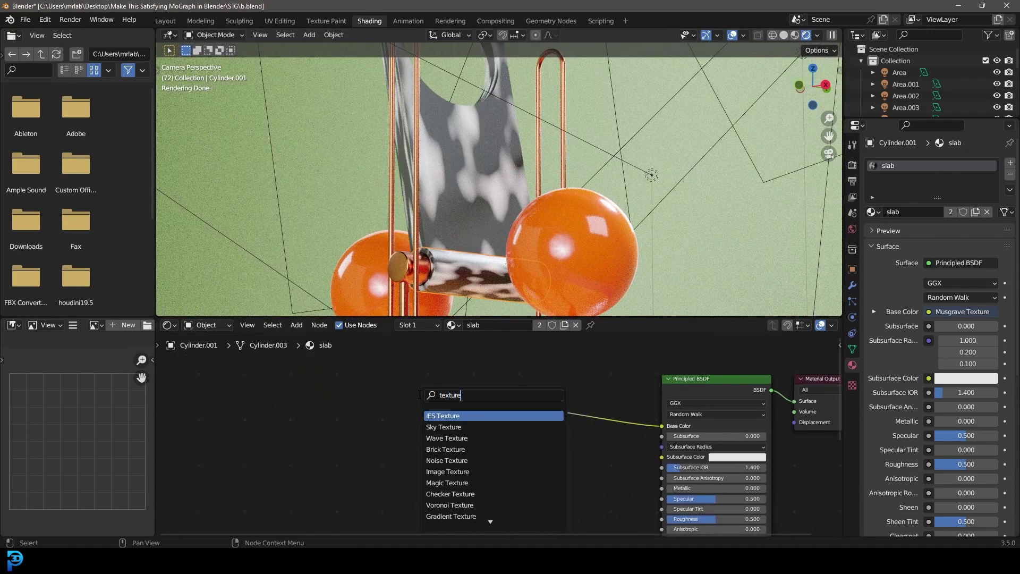
pyautogui.write(' coord')
pyautogui.press('Return')
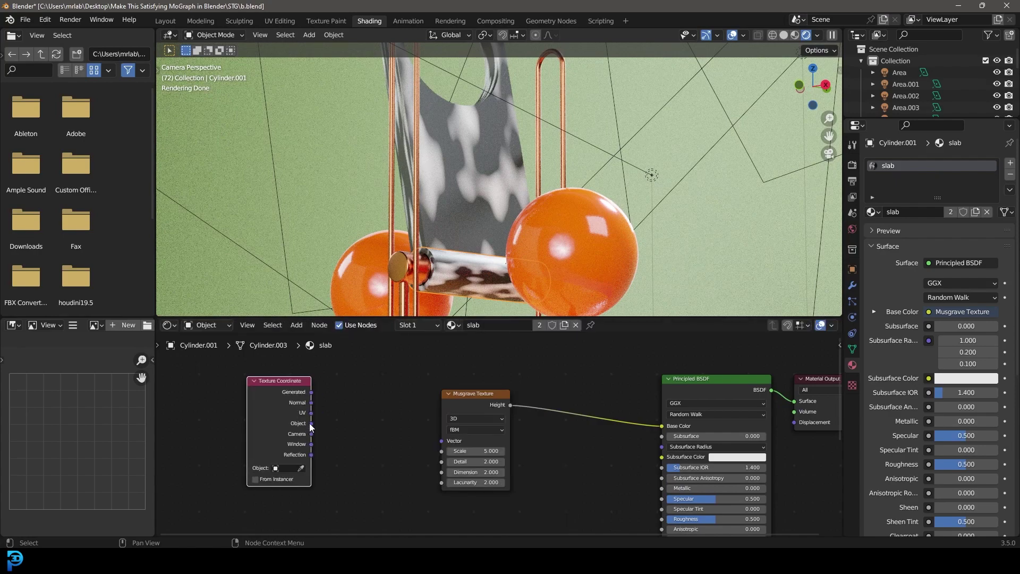
pyautogui.moveTo(309, 423); pyautogui.dragTo(441, 441)
# Set the Musgrave Texture's Detail to 10
pyautogui.moveTo(562, 380); pyautogui.dragTo(537, 386, button='middle')
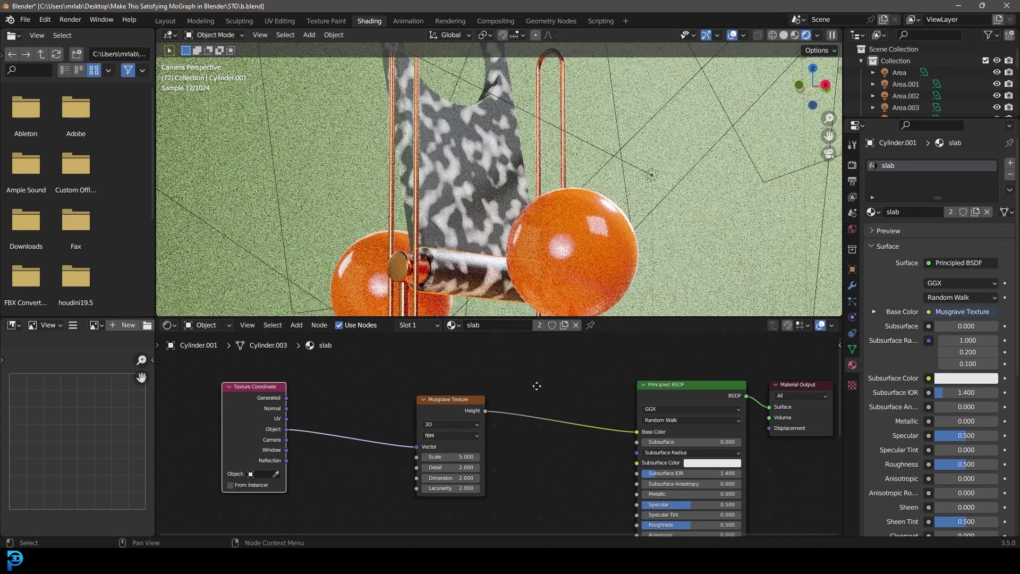
pyautogui.scroll(1, 510, 436)
pyautogui.scroll(1, 441, 464)
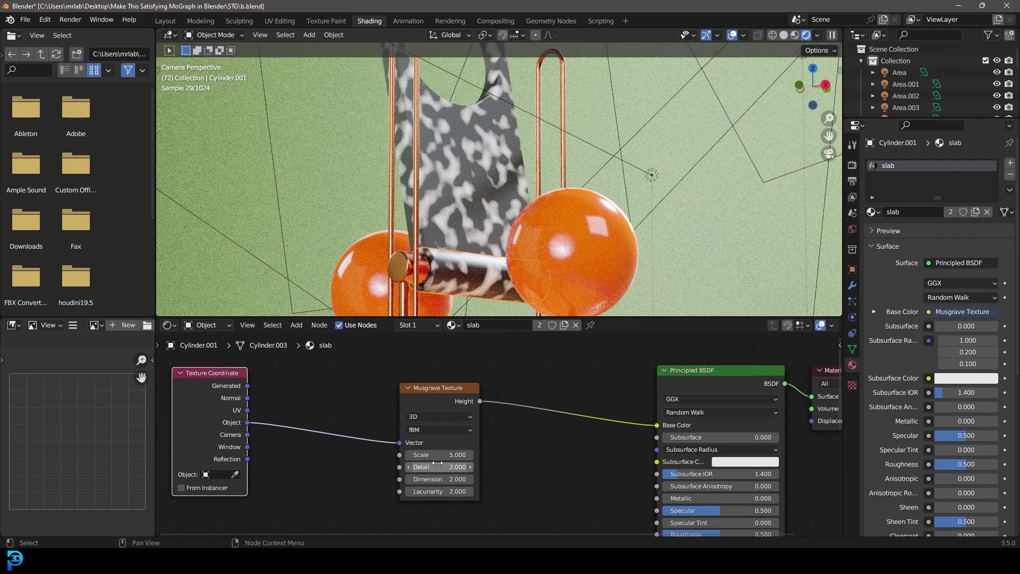
pyautogui.click(437, 464)
pyautogui.write('10')
pyautogui.press('Return')
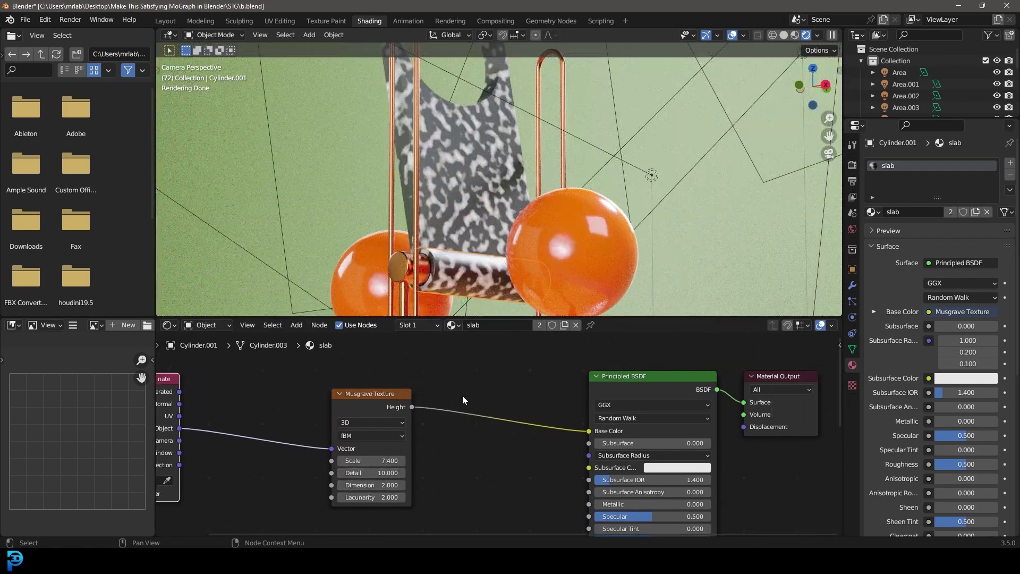
# Add a Noise Texture node and drop it onto the Musgrave-to-shader link
pyautogui.hotkey('shift', 'a')
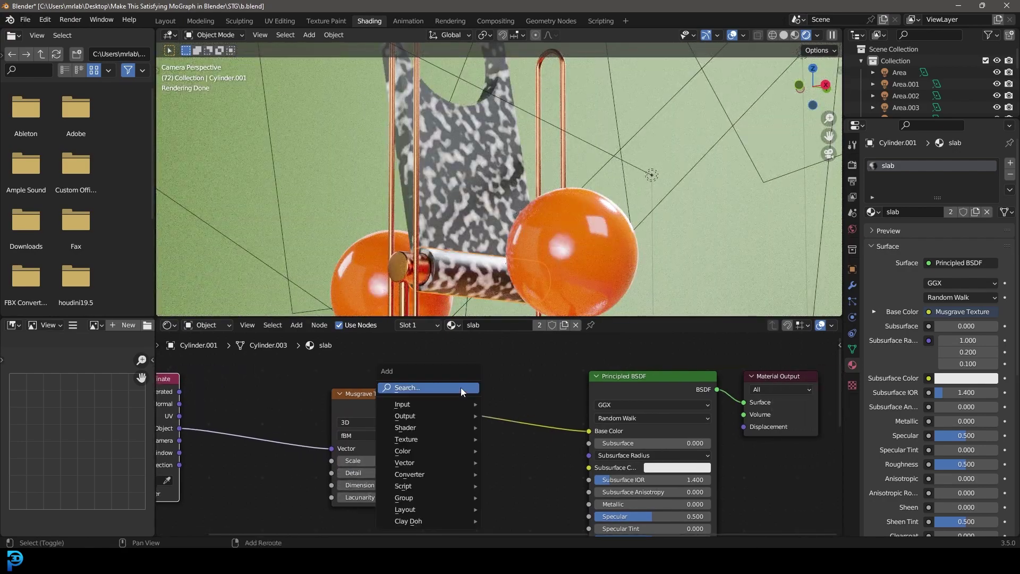
pyautogui.click(457, 391)
pyautogui.write('noi')
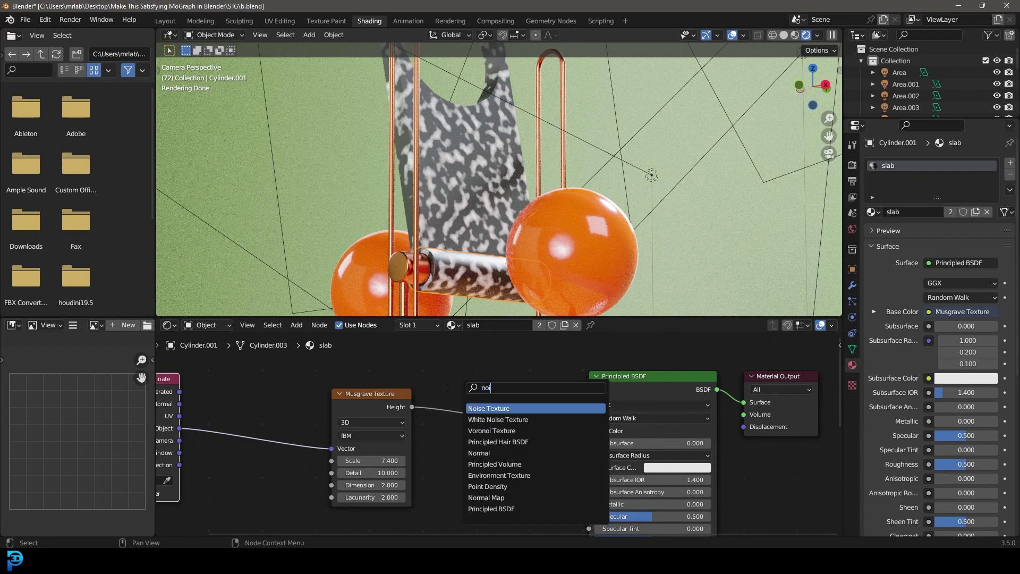
pyautogui.press('Escape')
pyautogui.hotkey('shift', 'a')
pyautogui.click(487, 393)
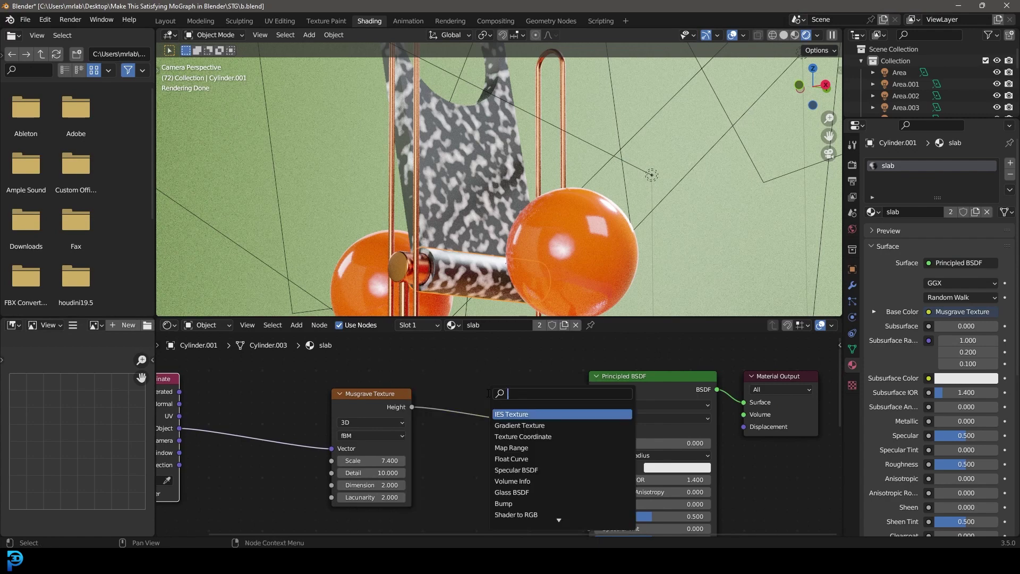
pyautogui.write('noi')
pyautogui.click(505, 414)
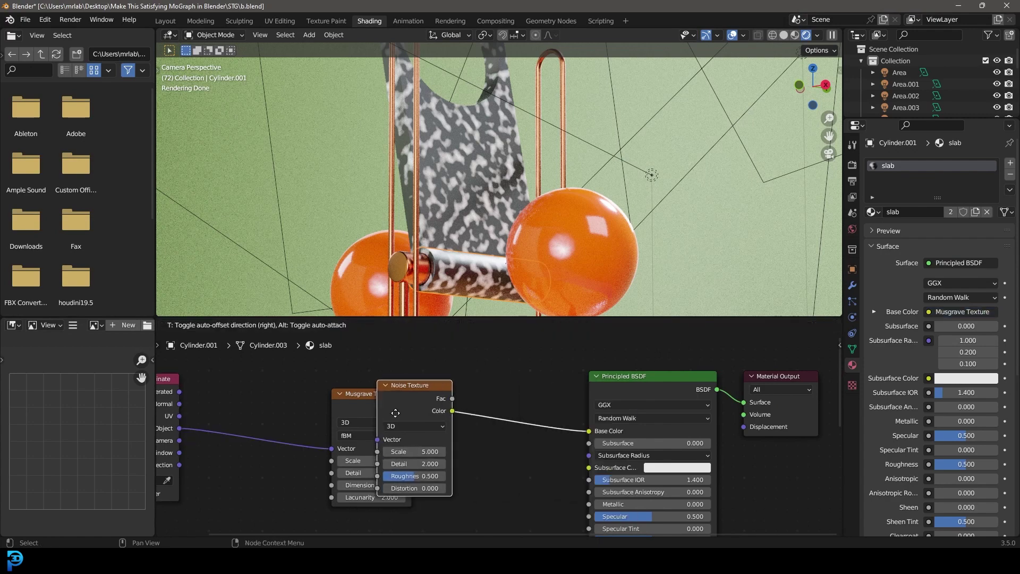
pyautogui.click(509, 430)
# Box-select the Musgrave and Noise texture nodes and move them together
pyautogui.scroll(-3, 508, 429)
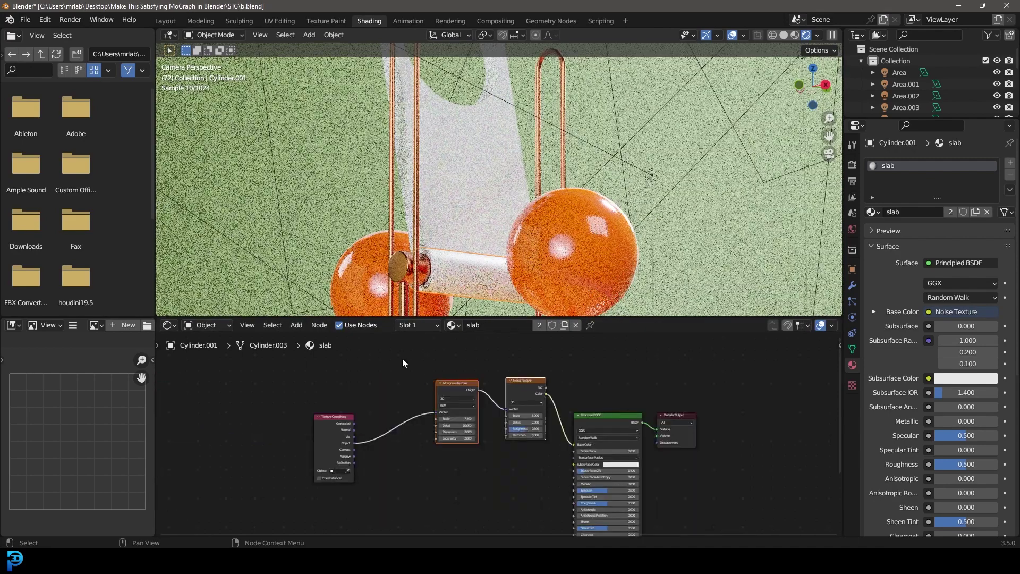
pyautogui.moveTo(547, 357); pyautogui.dragTo(370, 457)
pyautogui.press('g')
pyautogui.click(449, 471)
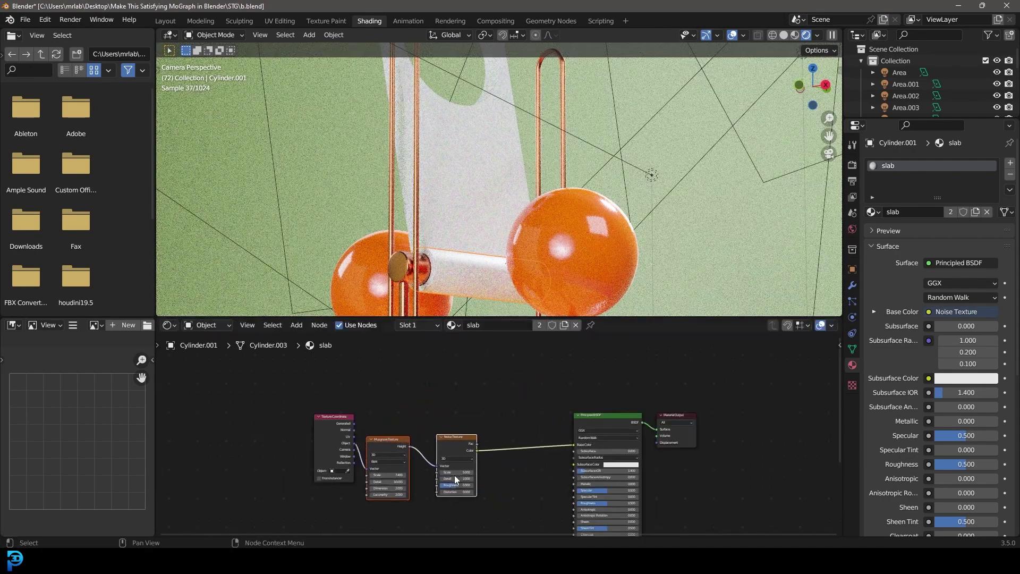
pyautogui.moveTo(535, 449); pyautogui.dragTo(474, 411, button='middle')
pyautogui.hotkey('shift', 'a')
pyautogui.click(469, 388)
# Insert a ColorRamp node between the Noise Texture Color and the shader's Base Color
pyautogui.write('color')
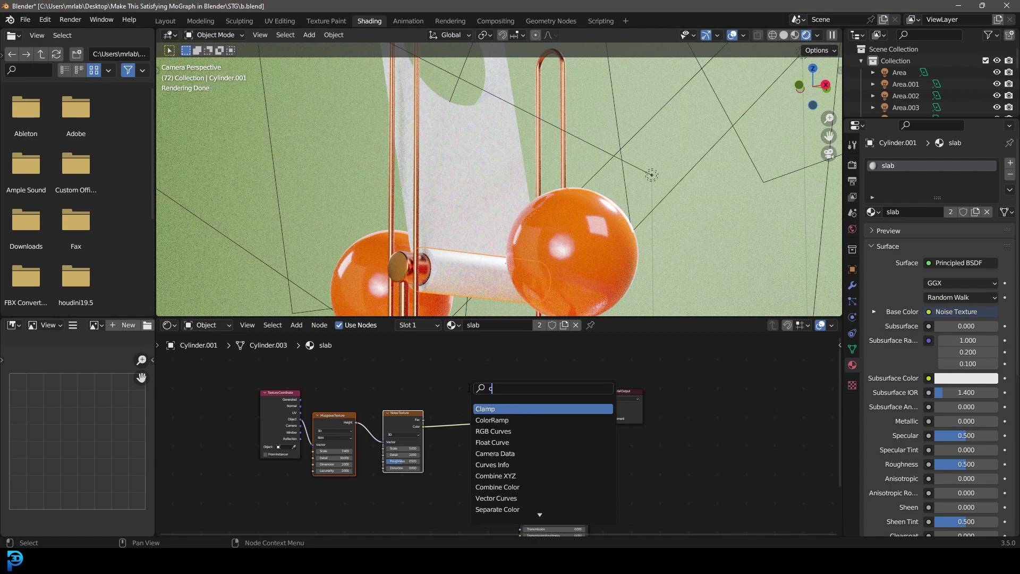
pyautogui.press('Return')
pyautogui.click(468, 423)
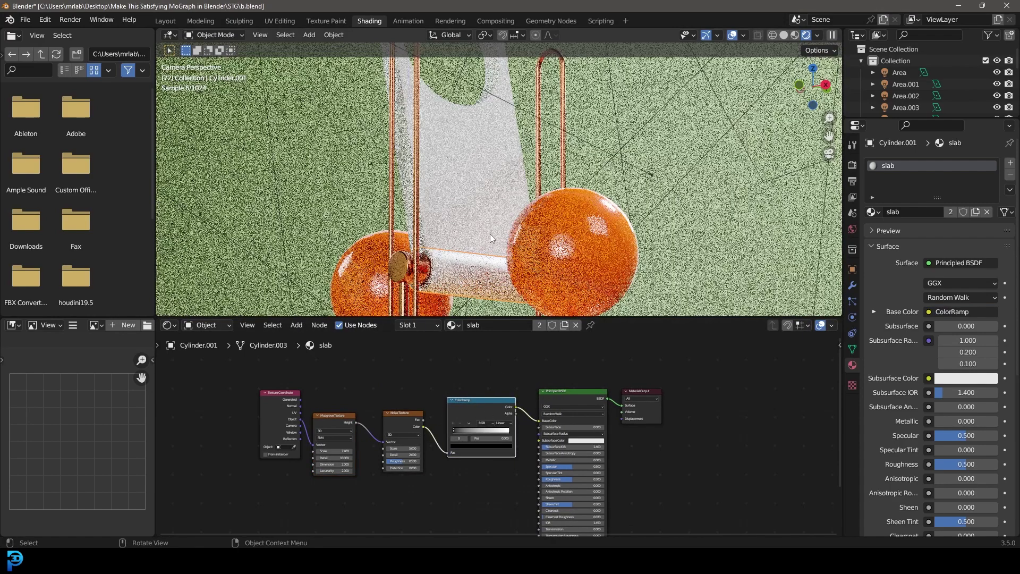
pyautogui.press('z')
pyautogui.click(531, 225)
pyautogui.scroll(2, 494, 477)
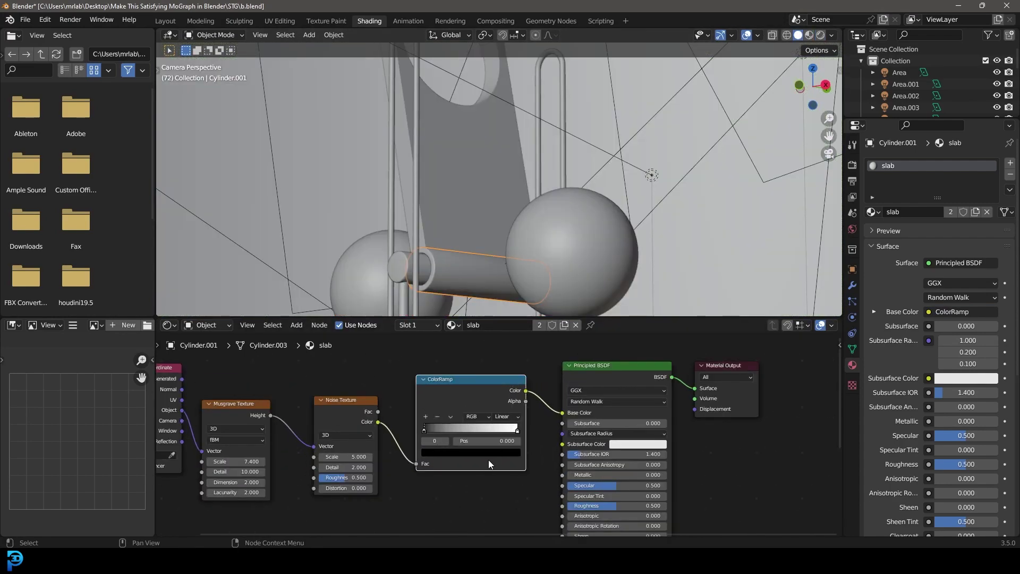
pyautogui.scroll(1, 480, 478)
pyautogui.click(461, 276)
pyautogui.press('z')
# Move the ColorRamp stops to 0.398 and 0.573 and lower the shader's roughness
pyautogui.click(461, 223)
pyautogui.scroll(1, 457, 425)
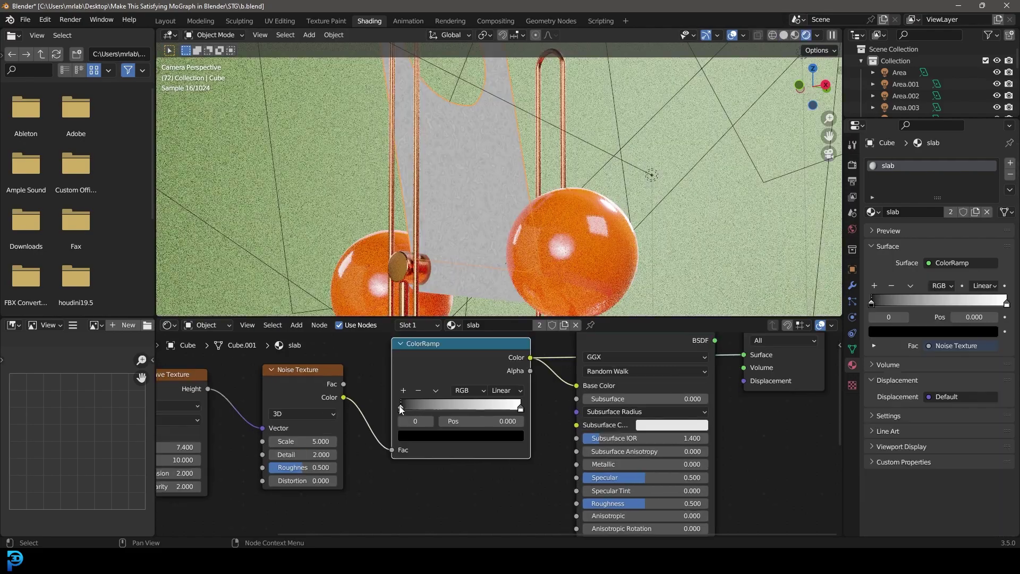
pyautogui.moveTo(405, 408); pyautogui.dragTo(453, 407)
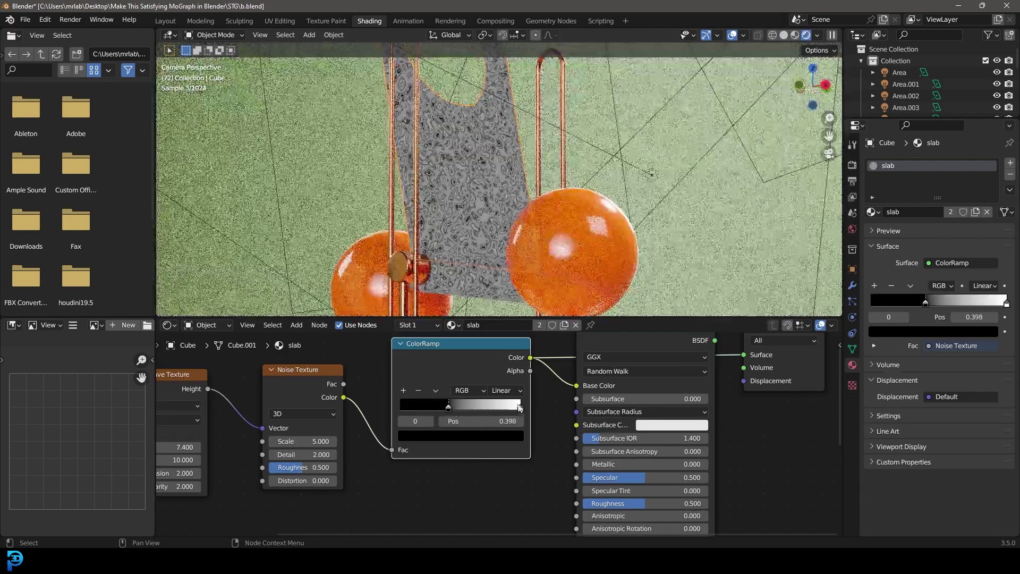
pyautogui.moveTo(520, 408); pyautogui.dragTo(463, 412)
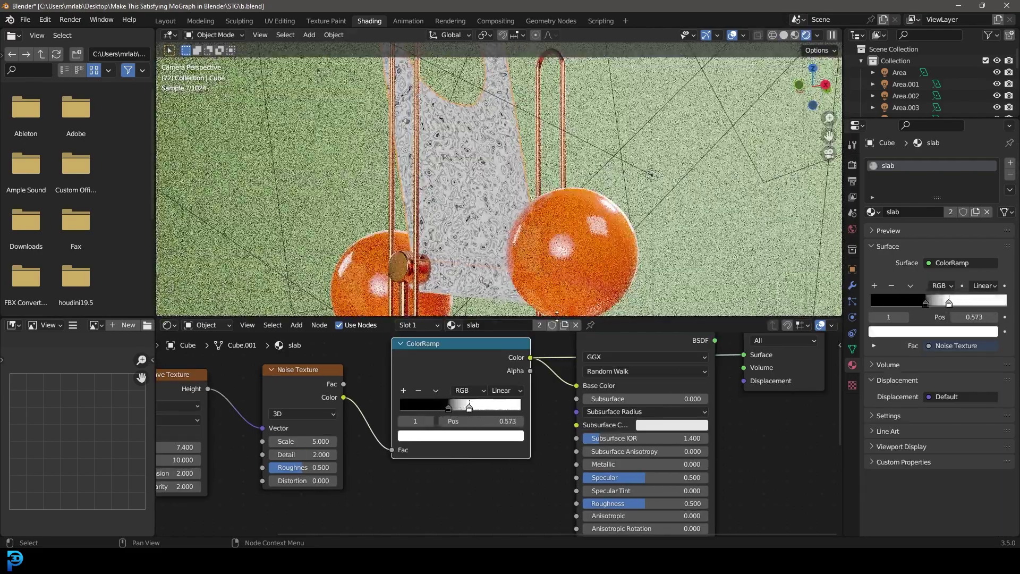
pyautogui.moveTo(574, 472); pyautogui.dragTo(528, 434, button='middle')
pyautogui.moveTo(585, 465); pyautogui.dragTo(559, 468)
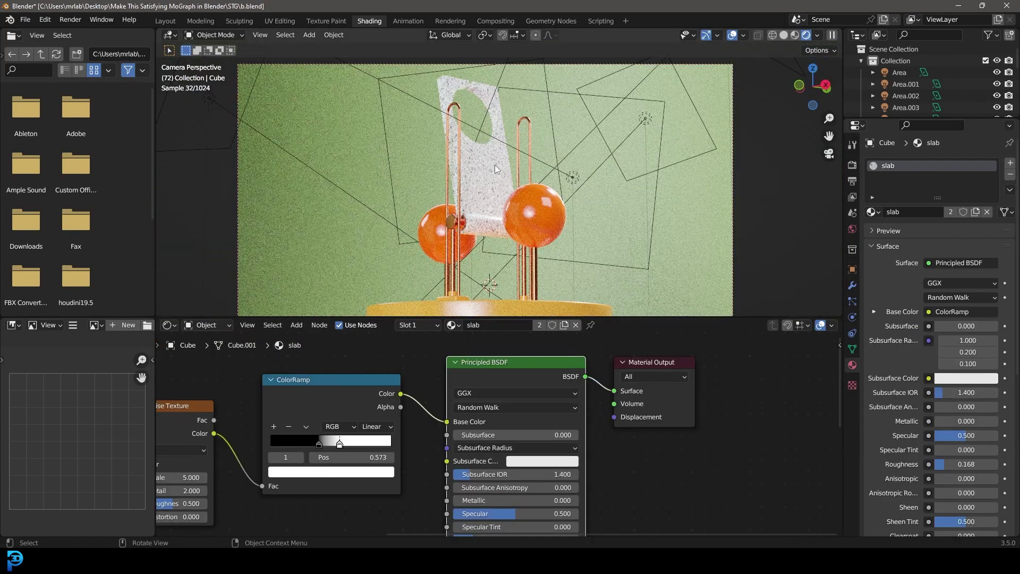
# Set the Musgrave Texture Scale to 2, then switch the viewport to solid shading
pyautogui.moveTo(158, 479); pyautogui.dragTo(371, 447, button='middle')
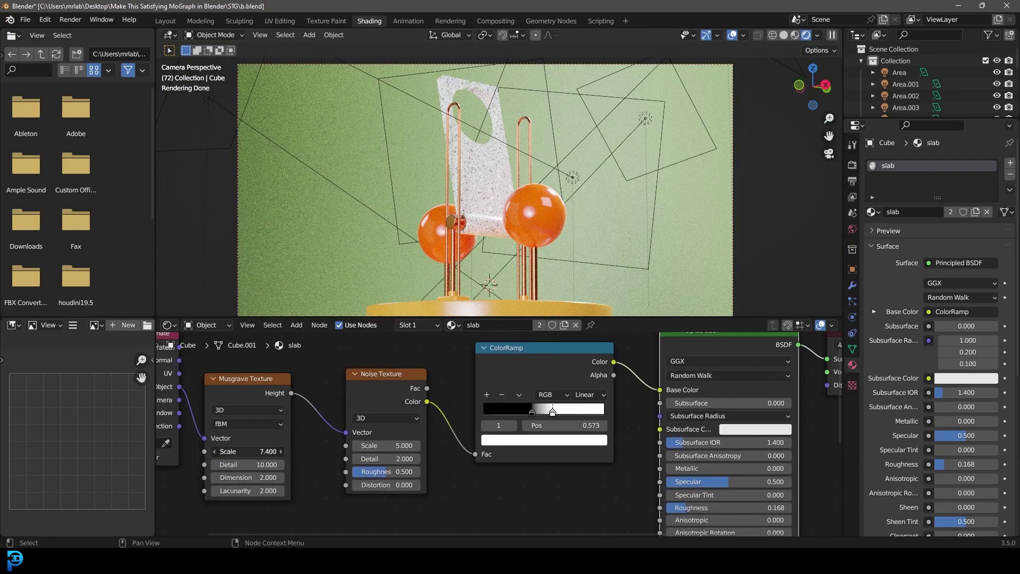
pyautogui.write('2')
pyautogui.press('Return')
pyautogui.scroll(5, 449, 109)
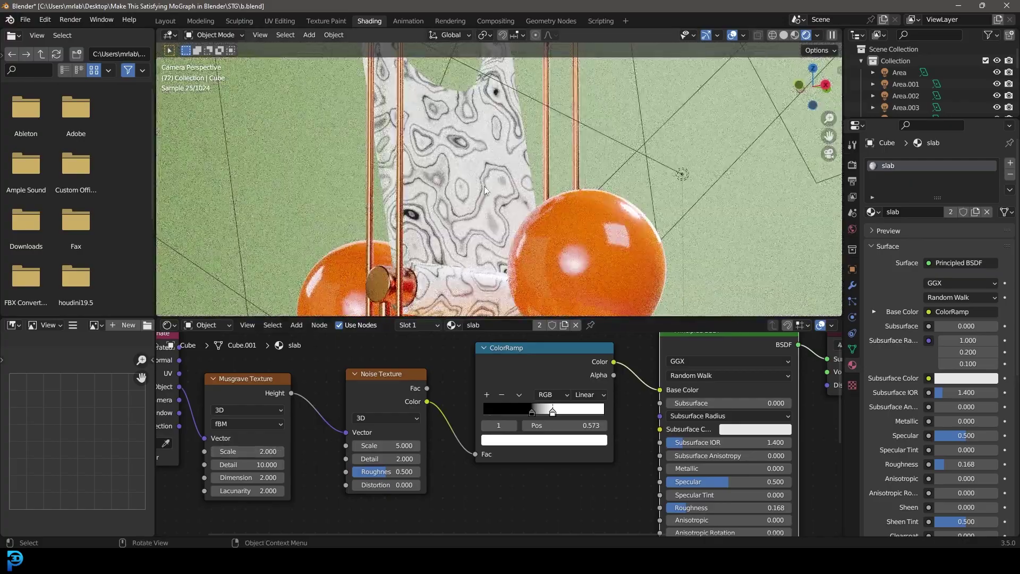
pyautogui.scroll(-5, 484, 184)
pyautogui.press('z')
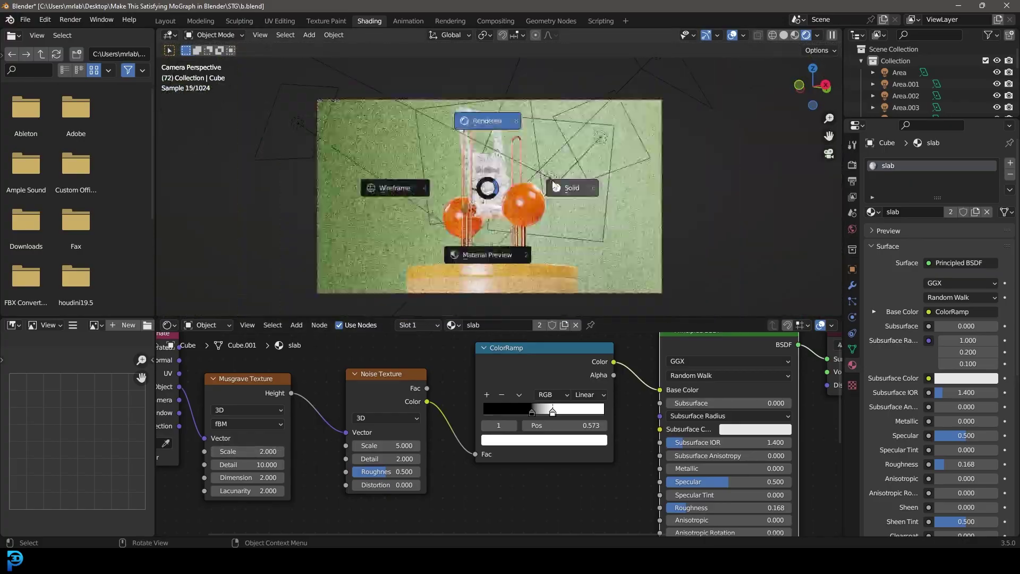
pyautogui.click(568, 187)
# Save, then append the plant object from Asset Library > 3D Assets > Plants > Blender plant asset.blend
pyautogui.hotkey('ctrl', 's')
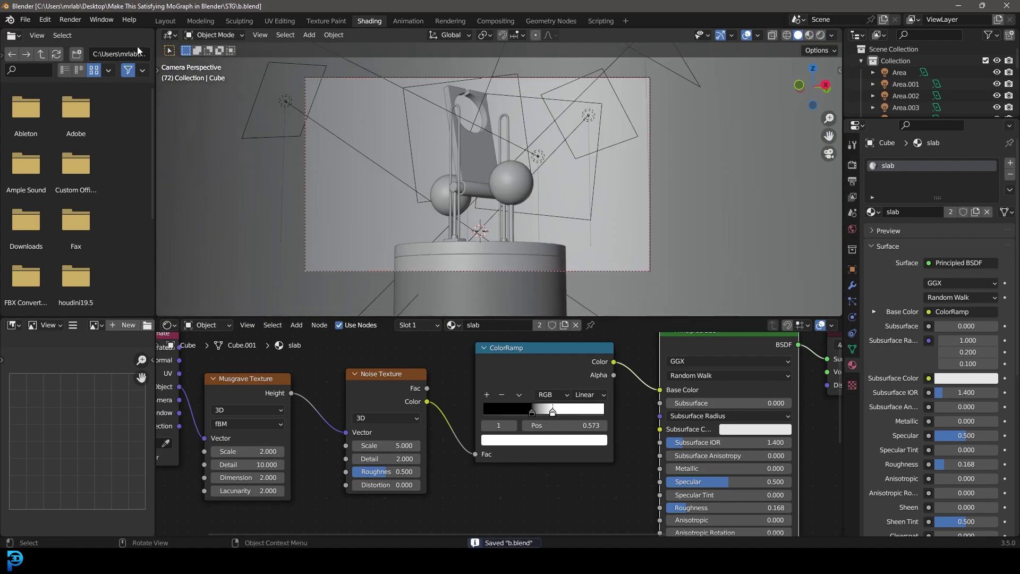
pyautogui.click(27, 22)
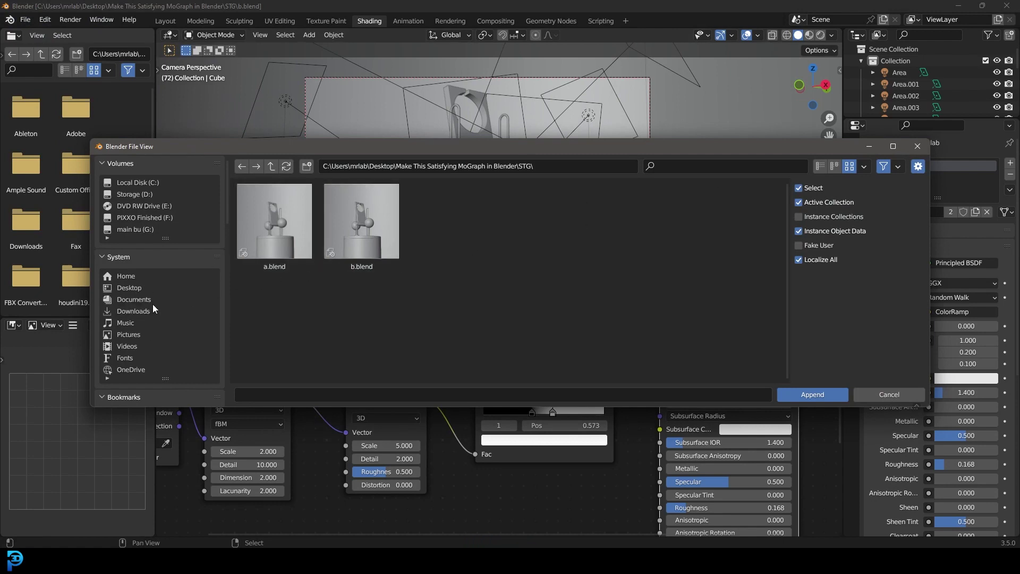
pyautogui.click(128, 397)
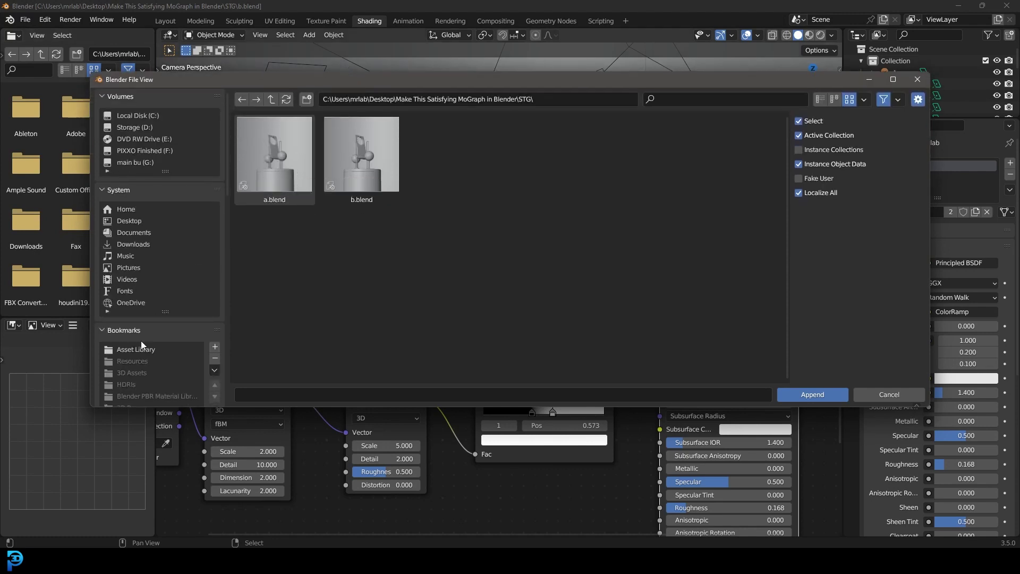
pyautogui.click(142, 352)
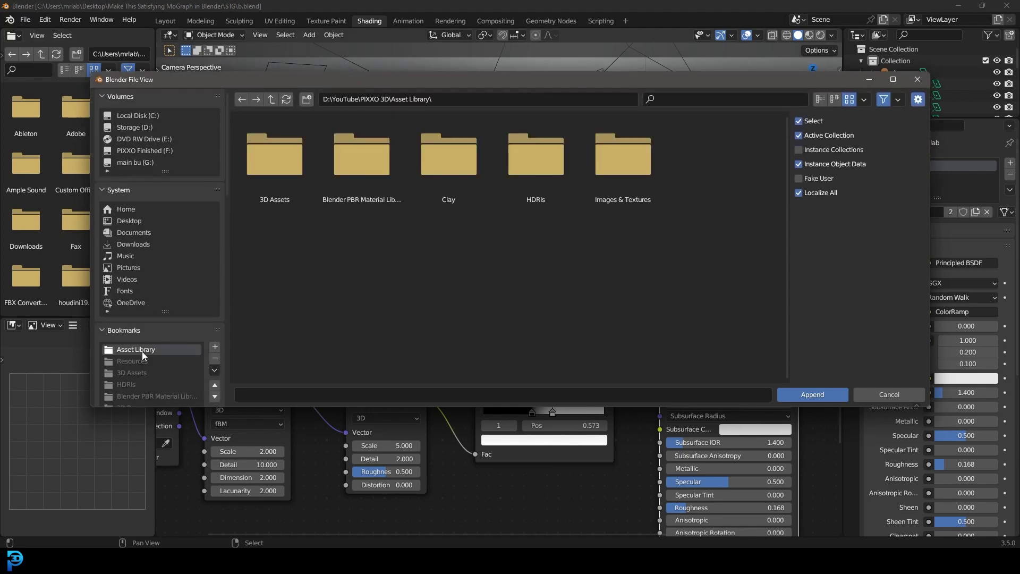
pyautogui.doubleClick(369, 164)
pyautogui.click(271, 99)
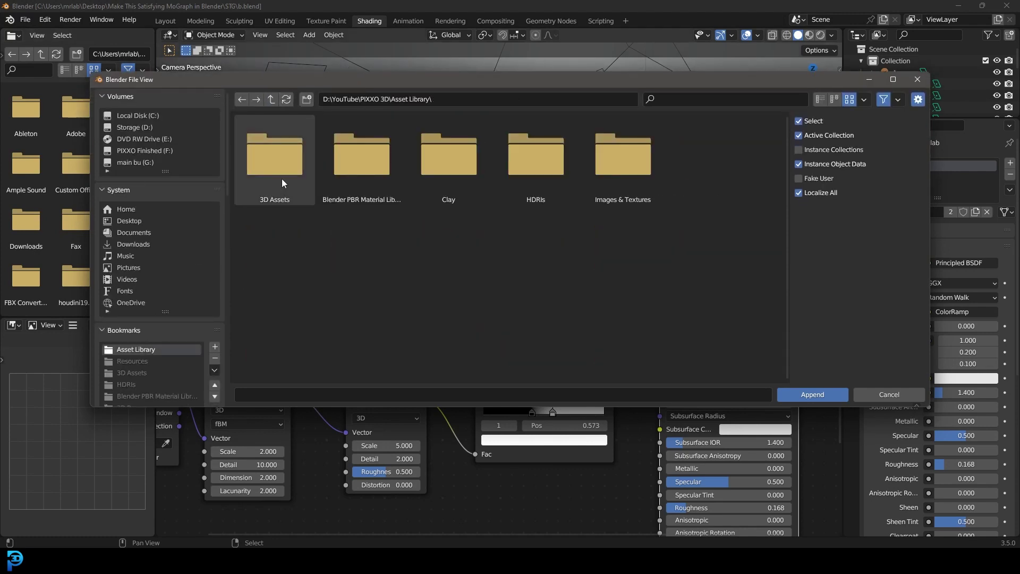
pyautogui.doubleClick(281, 176)
pyautogui.doubleClick(375, 155)
pyautogui.doubleClick(375, 158)
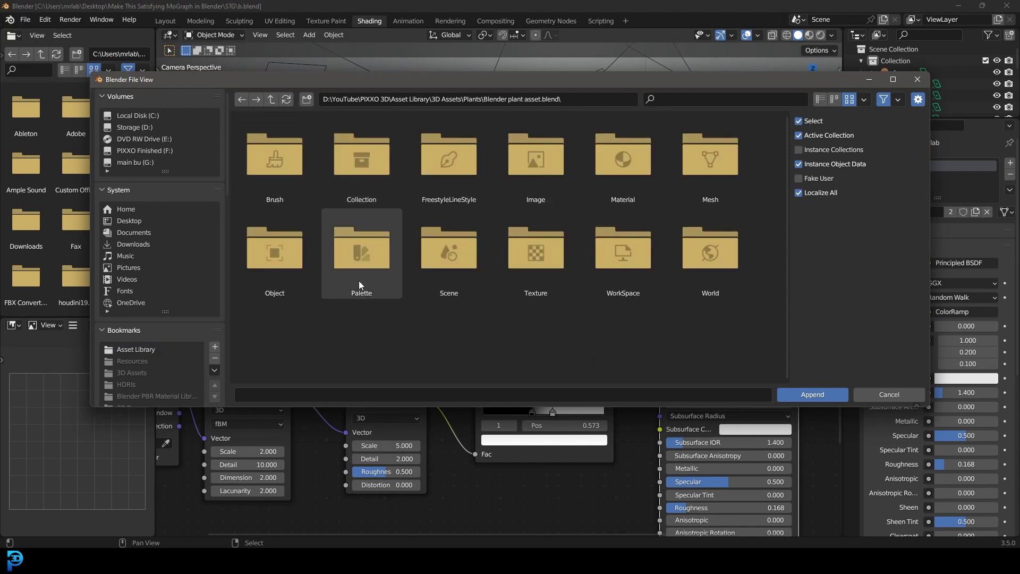
pyautogui.doubleClick(279, 279)
pyautogui.doubleClick(282, 186)
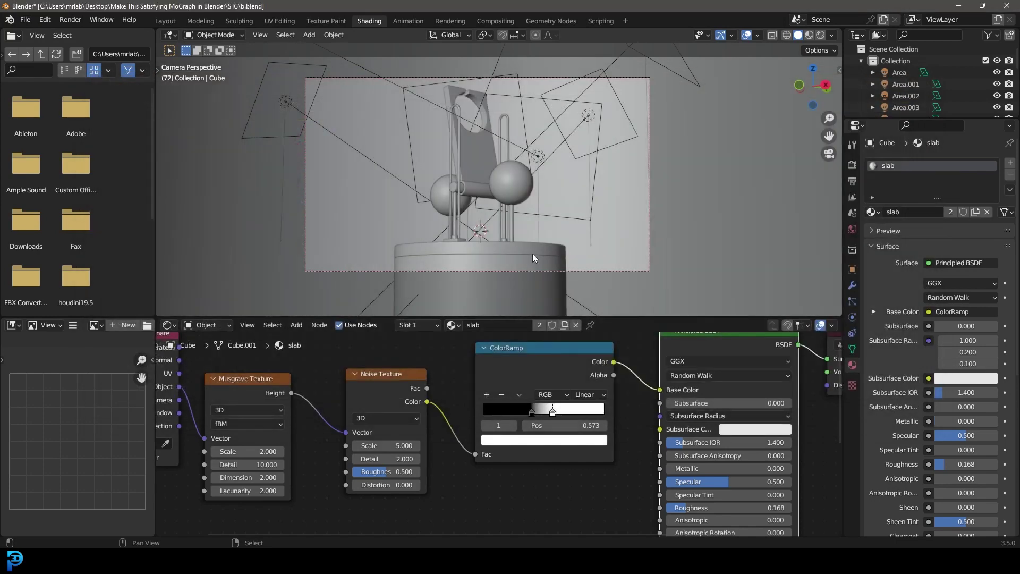
pyautogui.scroll(-3, 532, 254)
# Scale up the appended plant and place it left of the pedestal in camera view
pyautogui.moveTo(521, 263)
pyautogui.mouseDown(button='middle')
pyautogui.moveTo(518, 251)
pyautogui.moveTo(531, 273)
pyautogui.mouseUp(button='middle')
pyautogui.scroll(1, 529, 272)
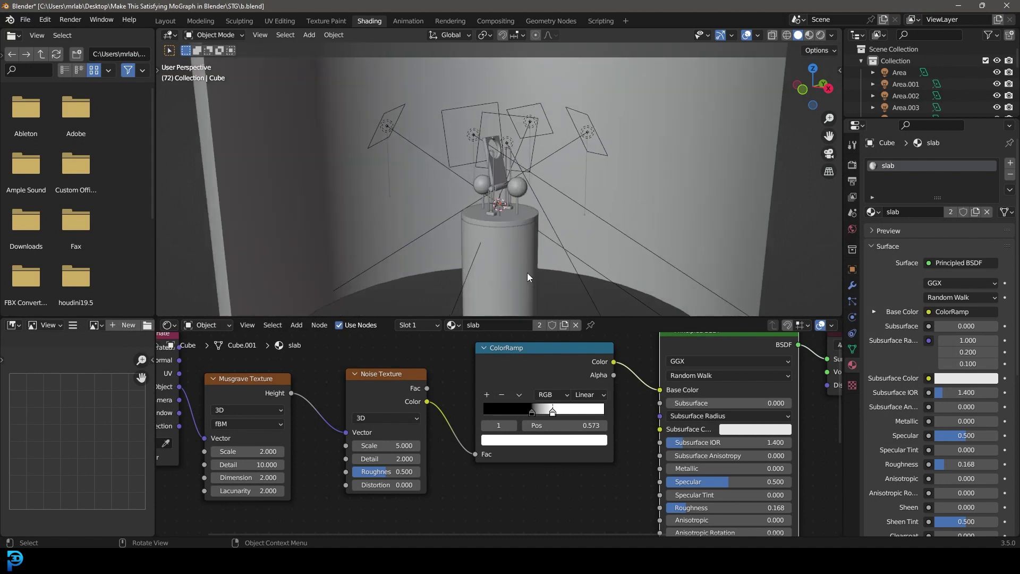
pyautogui.press('s')
pyautogui.click(221, 264)
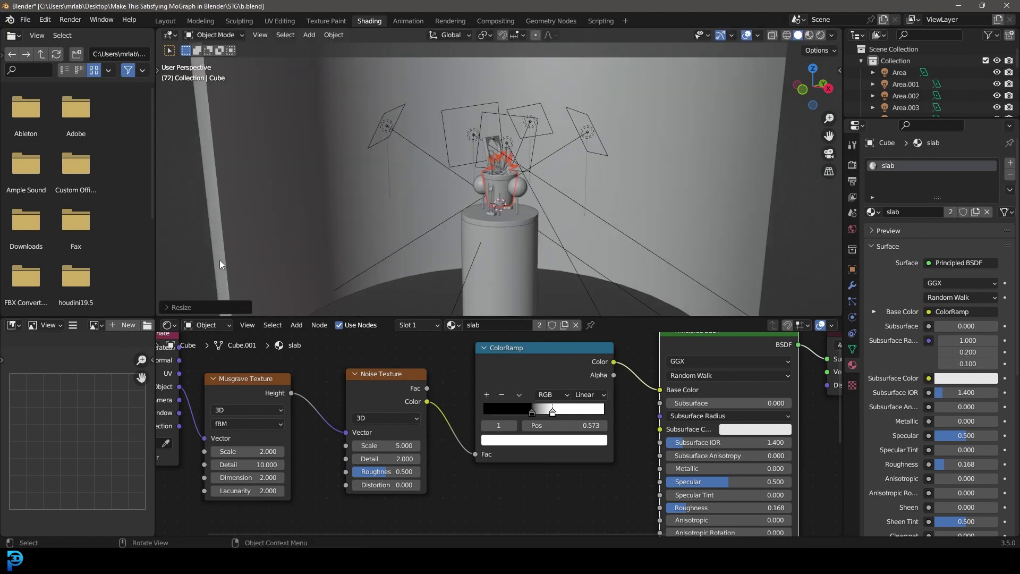
pyautogui.press('g')
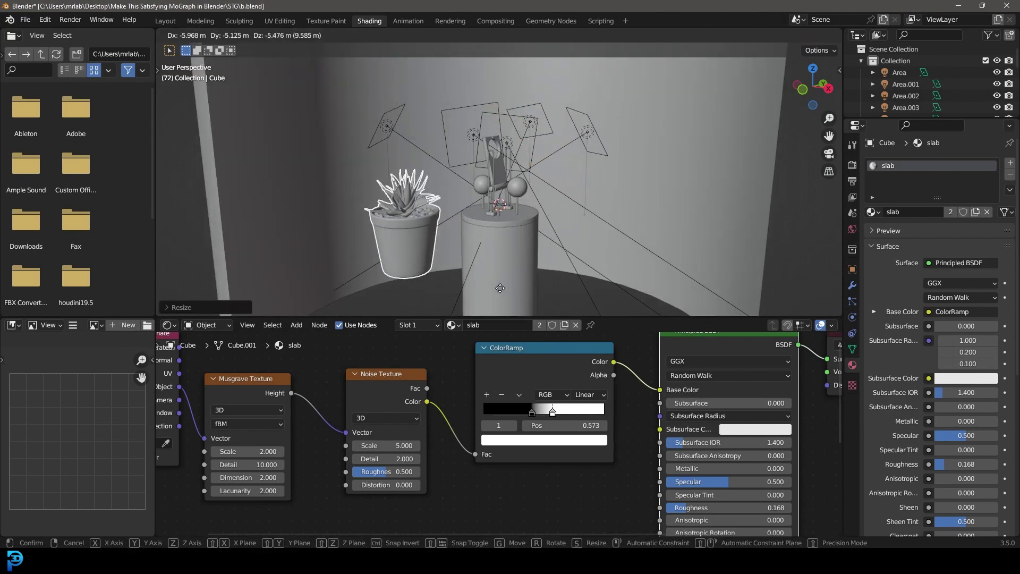
pyautogui.click(518, 285)
pyautogui.press('KP_0')
pyautogui.scroll(3, 375, 253)
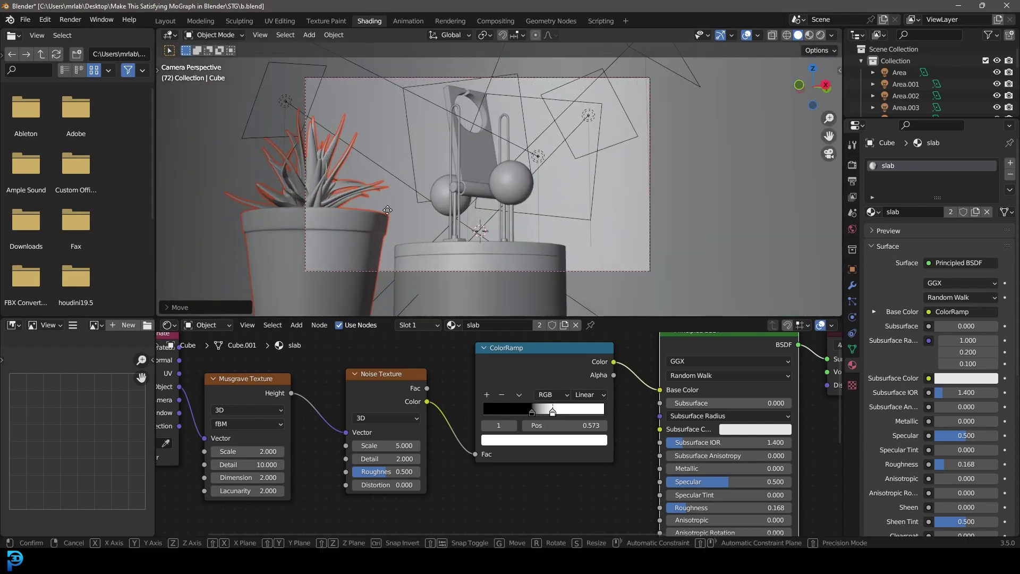
pyautogui.click(391, 256)
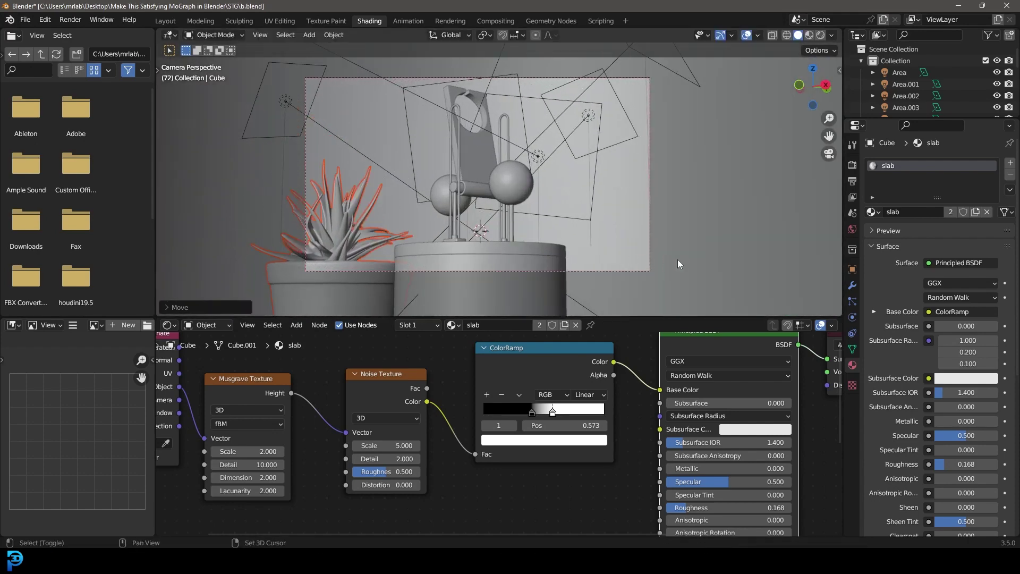
# Duplicate the plant to the pedestal's right and rotate the copy around Z
pyautogui.hotkey('shift', 'd')
pyautogui.click(716, 266)
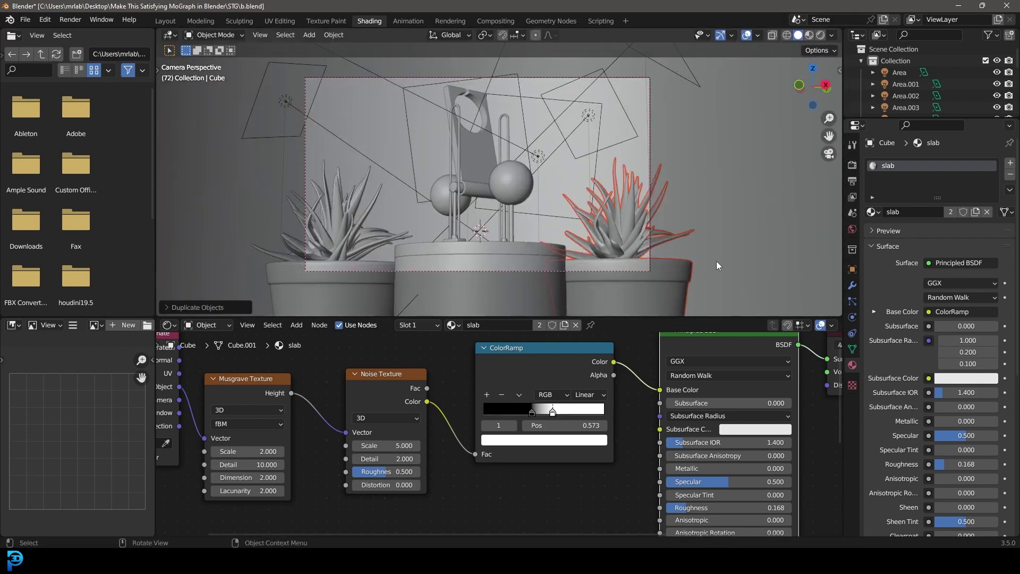
pyautogui.press('r')
pyautogui.press('z')
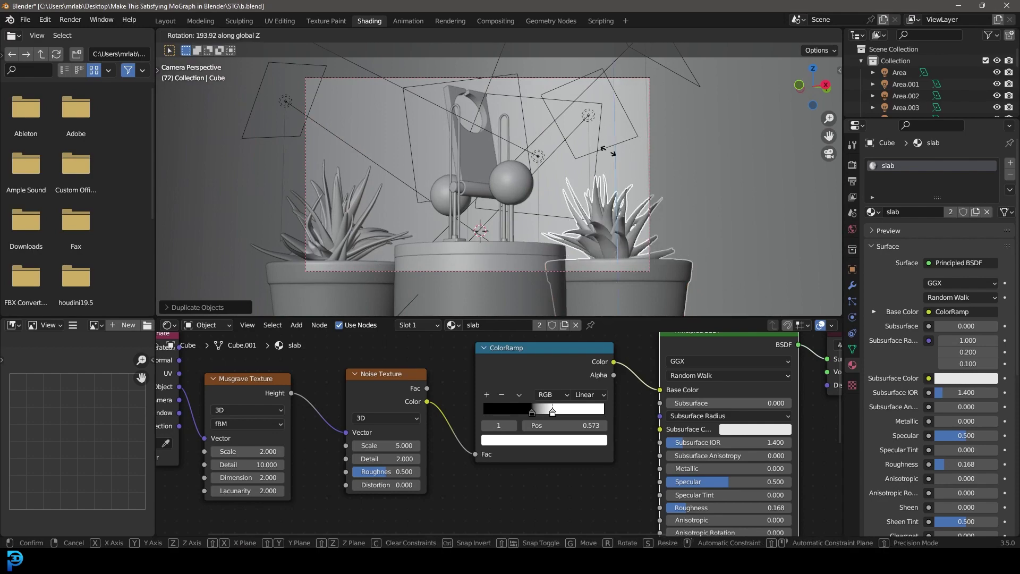
pyautogui.click(607, 151)
# Preview the scene in rendered shading, return to solid shading, and save b.blend
pyautogui.press('z')
pyautogui.click(633, 103)
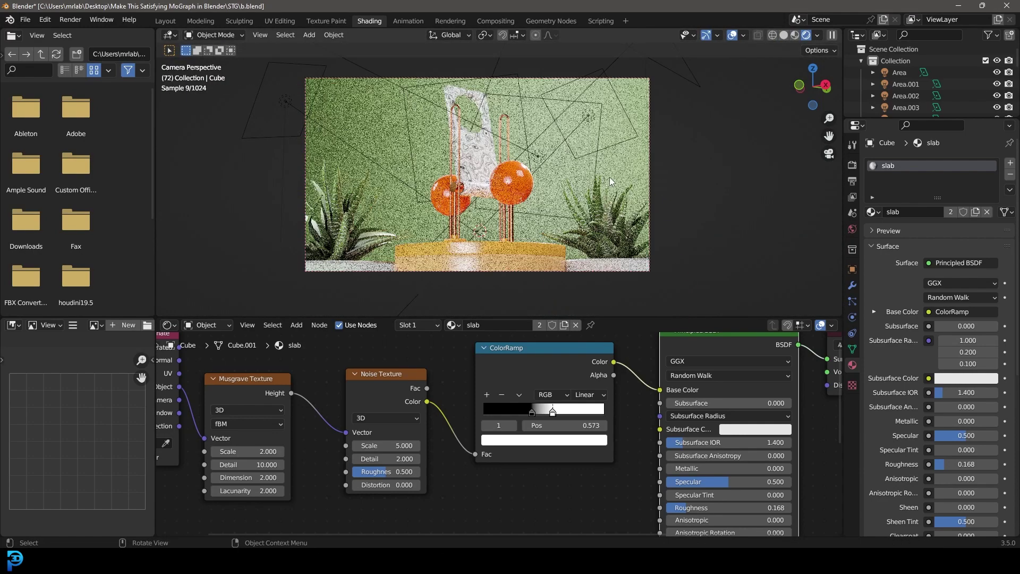
pyautogui.press('z')
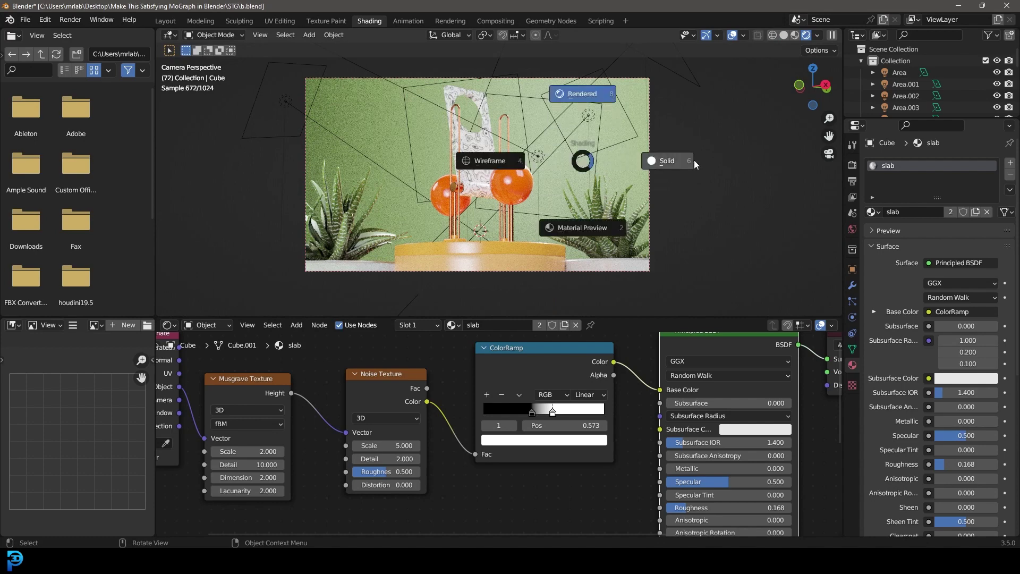
pyautogui.click(668, 162)
pyautogui.hotkey('ctrl', 's')
# Set the render output path to the Desktop folder in the Layout workspace's Output Properties
pyautogui.click(165, 21)
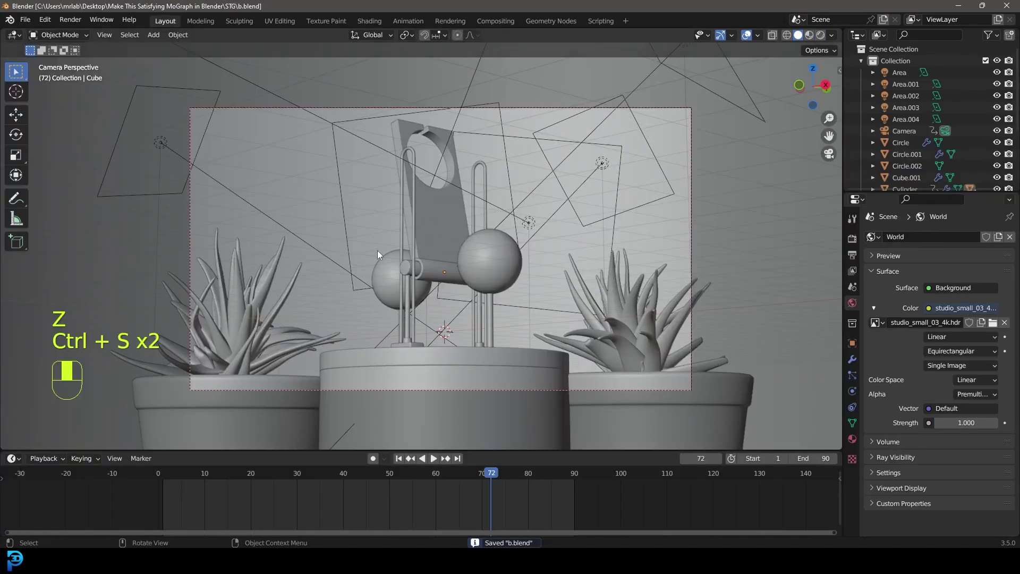
pyautogui.scroll(1, 475, 225)
pyautogui.click(852, 255)
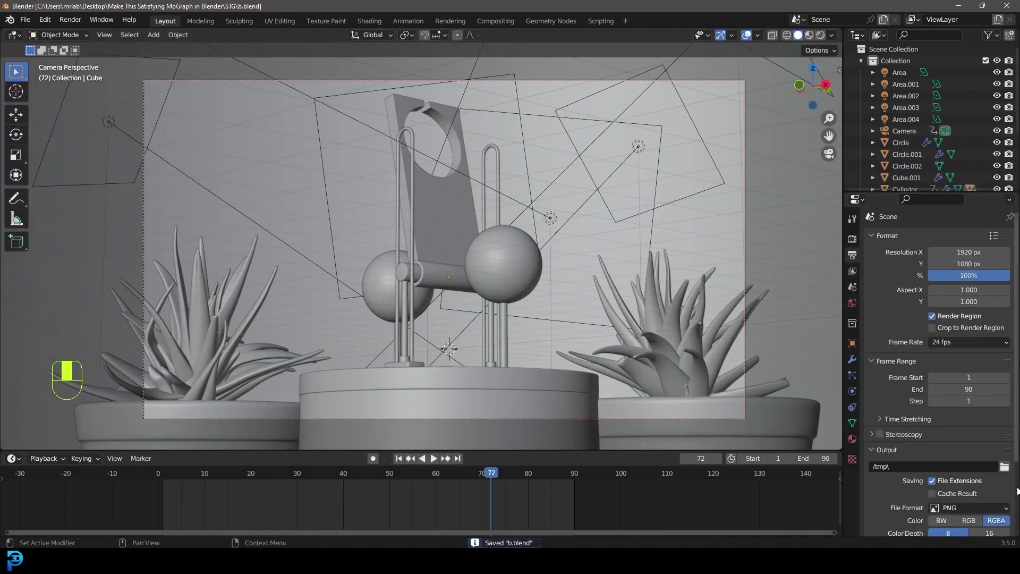
pyautogui.click(1005, 466)
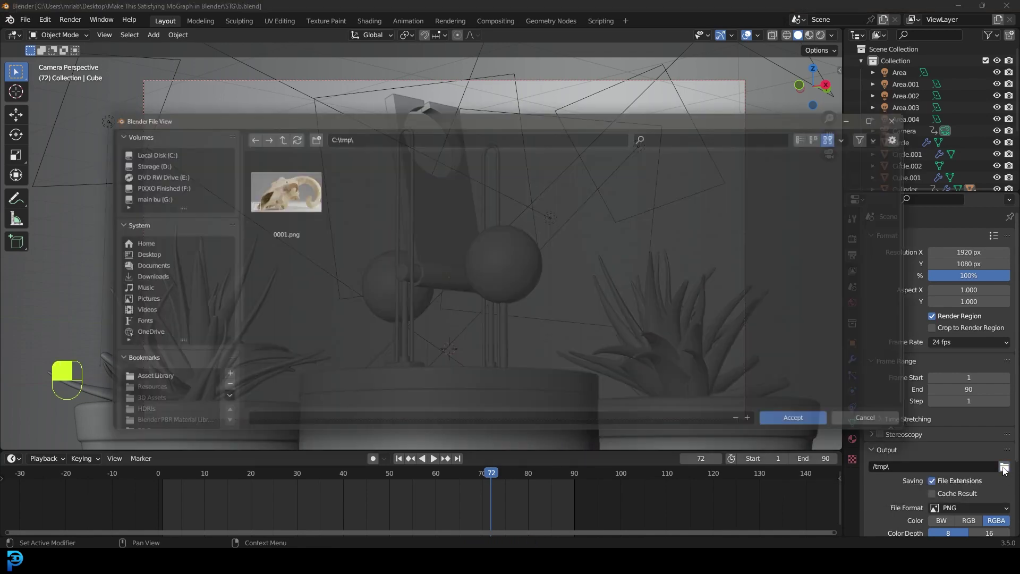
pyautogui.click(142, 256)
pyautogui.click(786, 428)
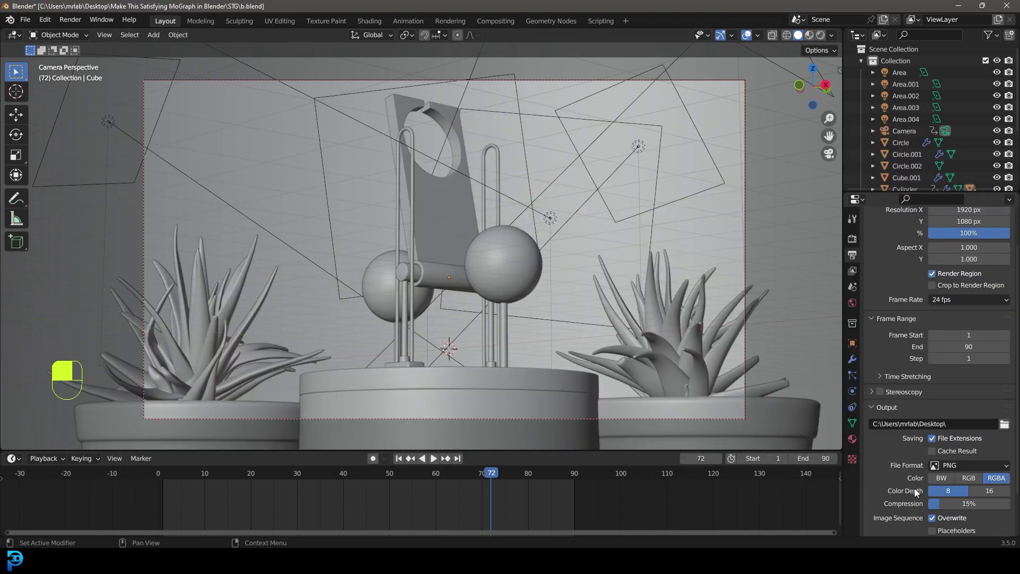
# Set the output format to FFmpeg Video with an MPEG-4 container and save
pyautogui.click(951, 466)
pyautogui.click(961, 403)
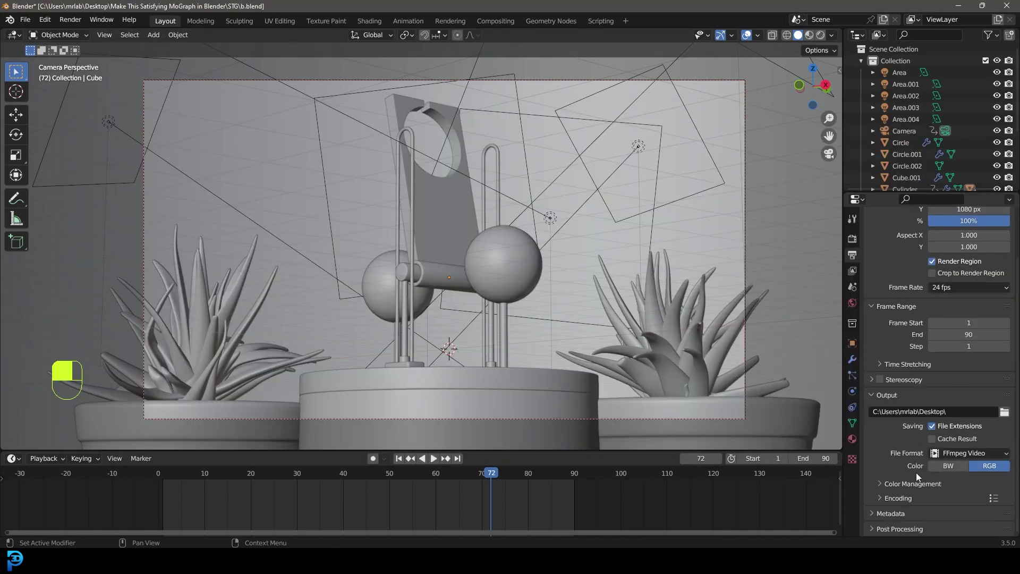
pyautogui.click(902, 498)
pyautogui.scroll(-3, 904, 494)
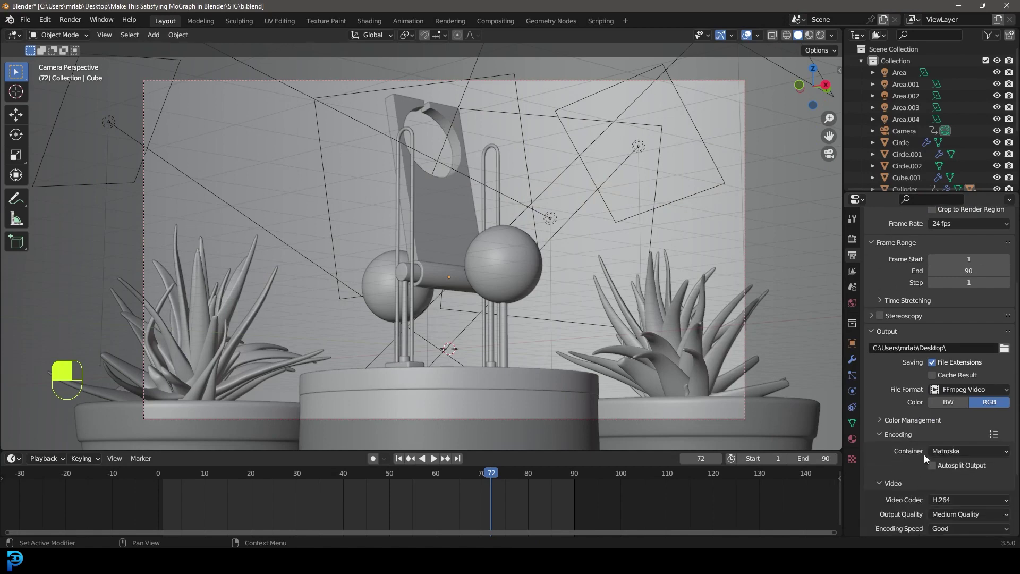
pyautogui.click(948, 450)
pyautogui.click(950, 413)
pyautogui.hotkey('ctrl', 's')
pyautogui.hotkey('ctrl', 's')
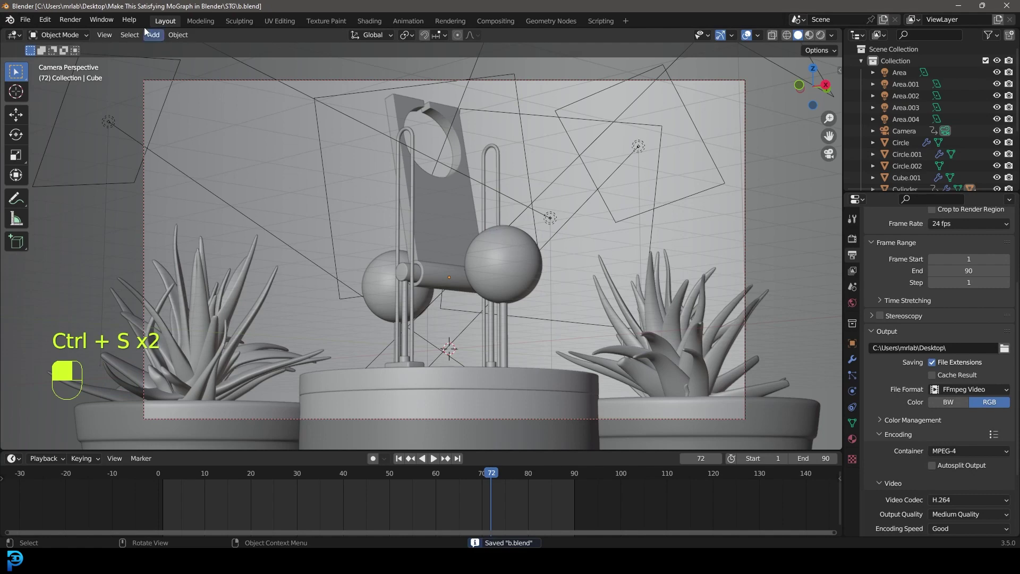
pyautogui.click(79, 24)
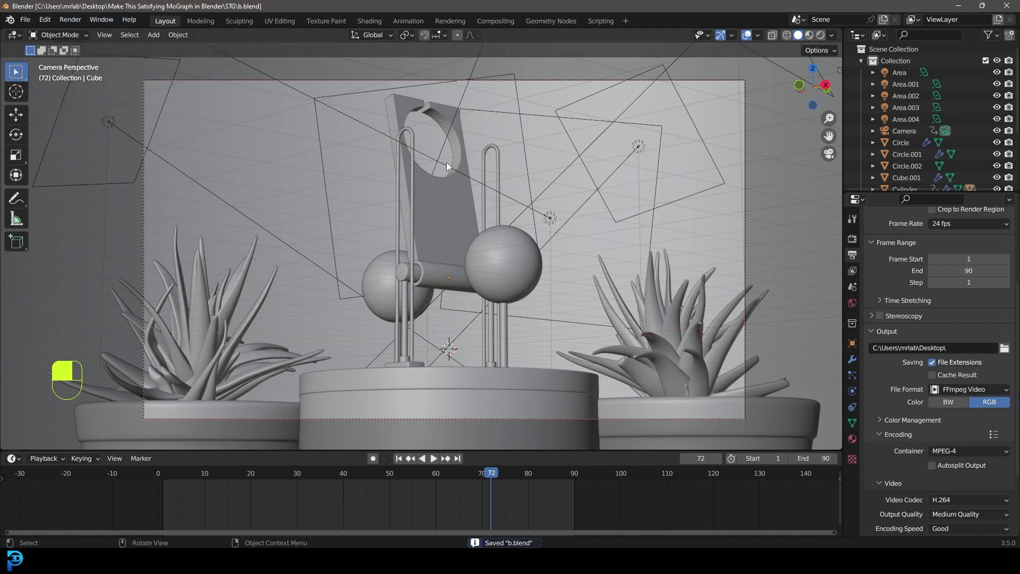